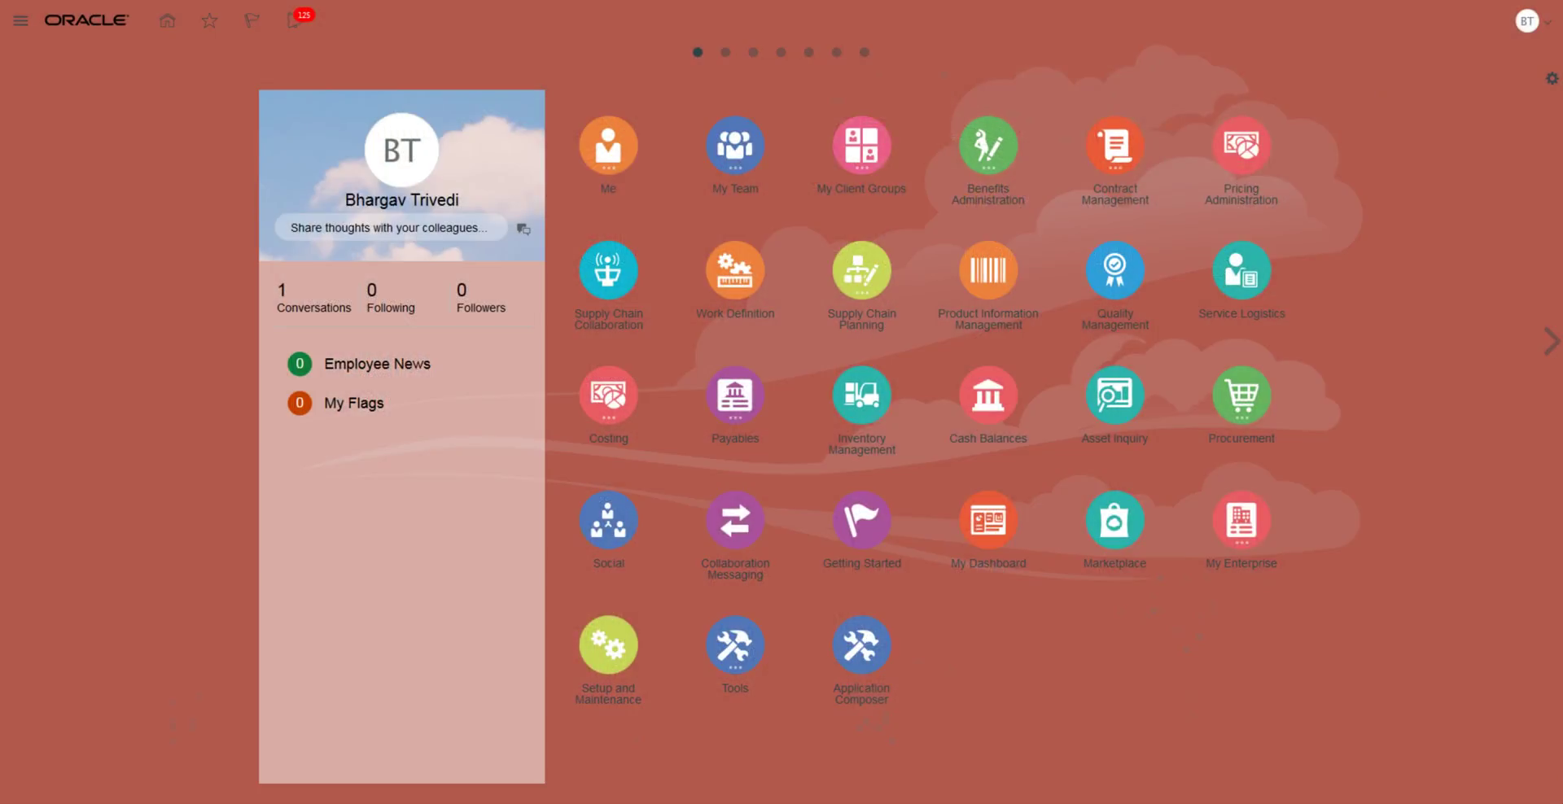
# Open the Procurement purchase agreements work area and start creating a new agreement
pyautogui.click(1244, 401)
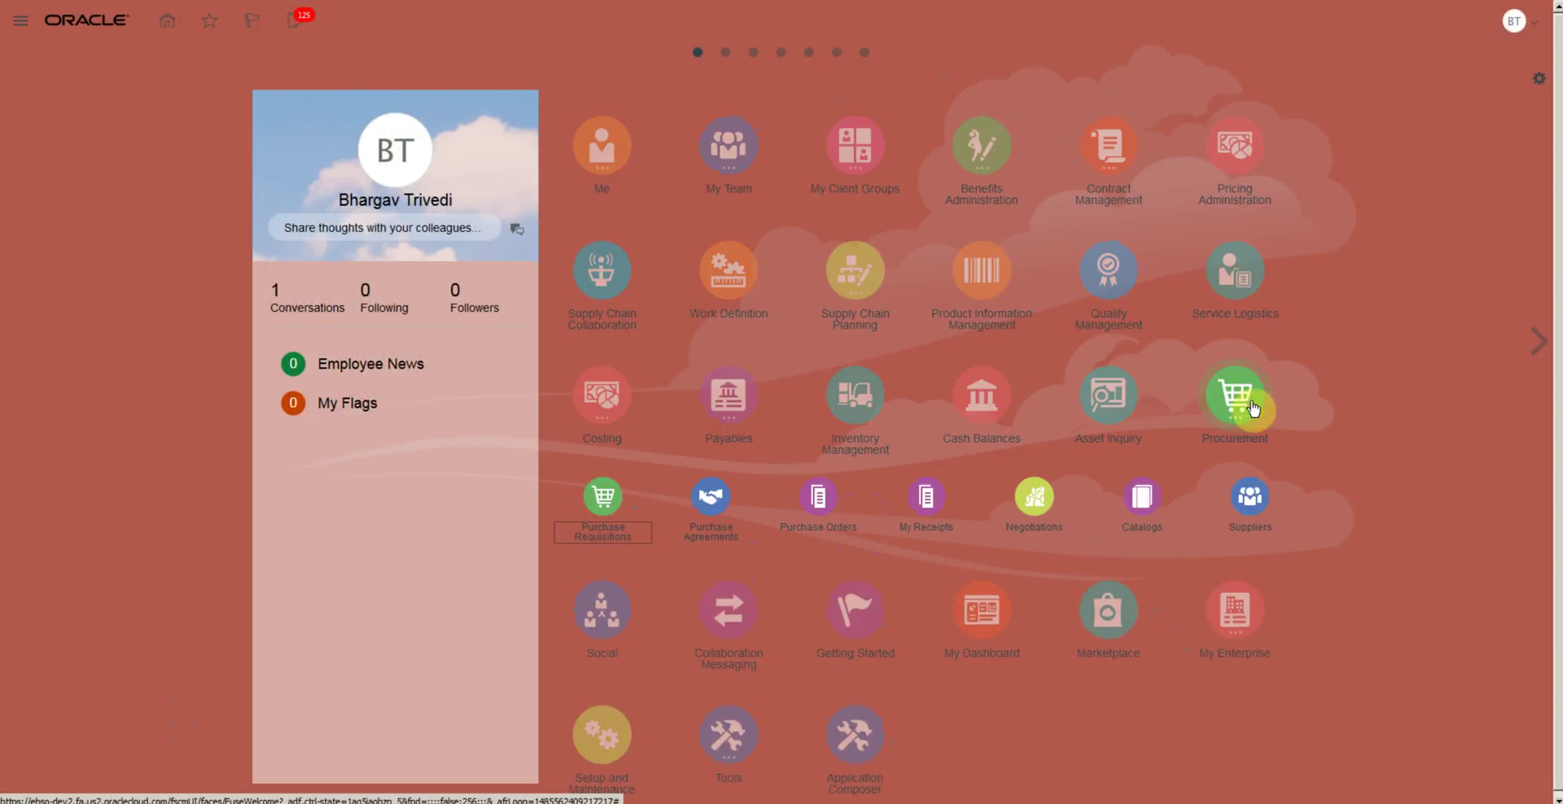
pyautogui.click(906, 540)
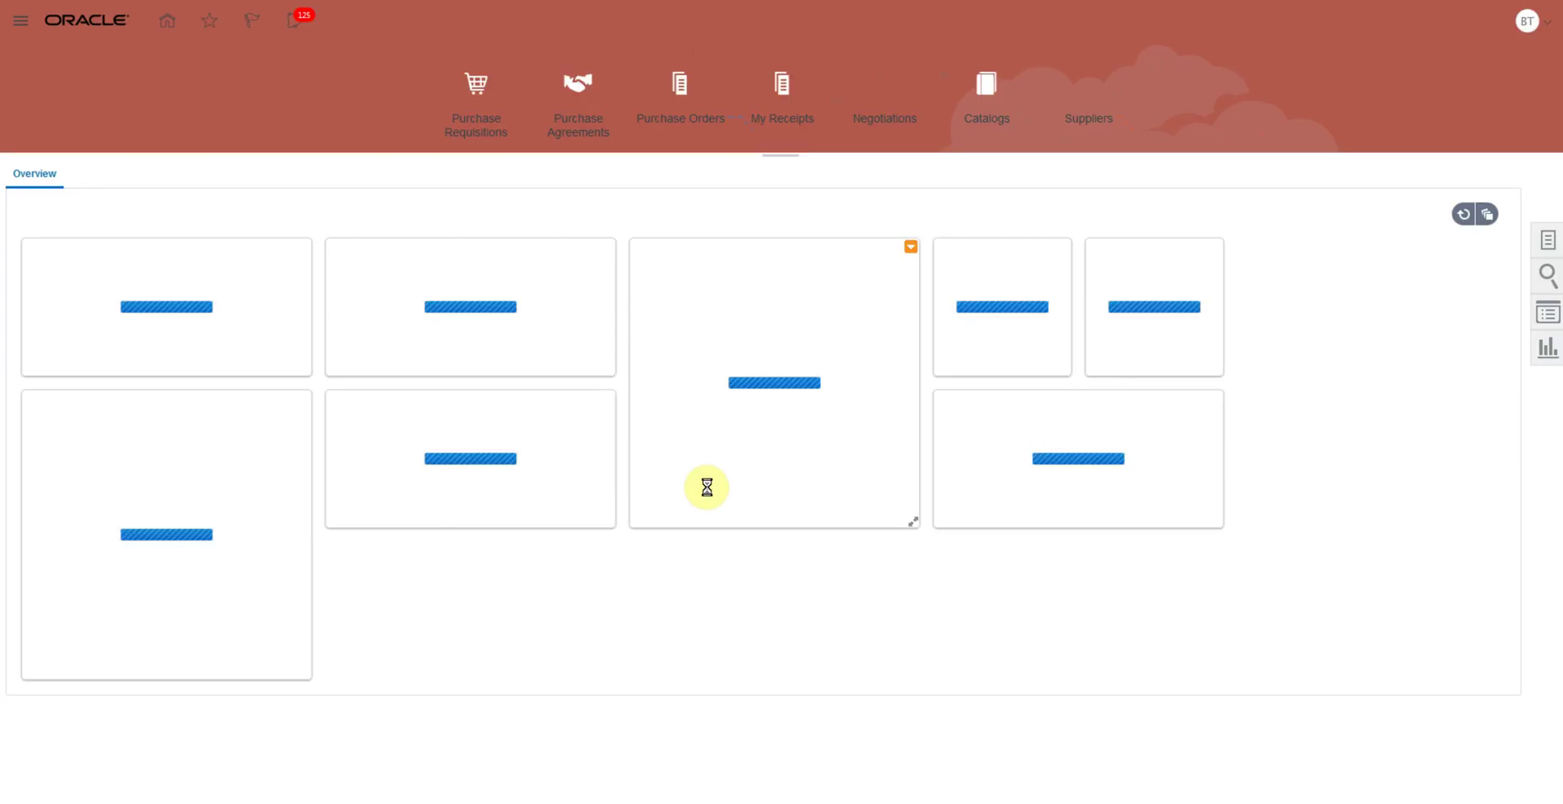
pyautogui.click(1544, 244)
pyautogui.click(1384, 391)
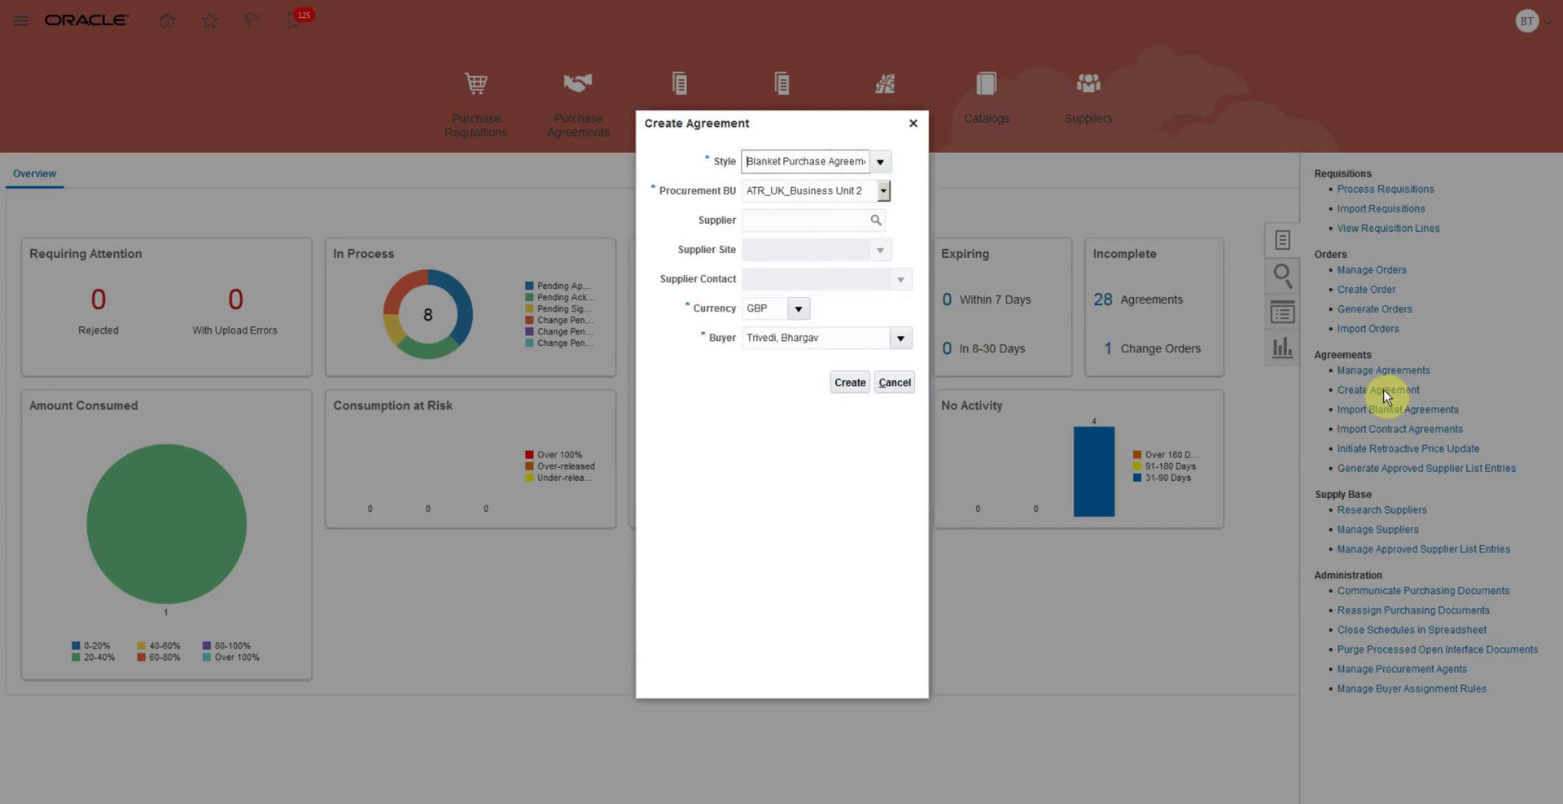
# Create a Blanket Purchase Agreement with procurement BU ATR_UK_Business Unit 3, leaving the supplier blank
pyautogui.click(808, 162)
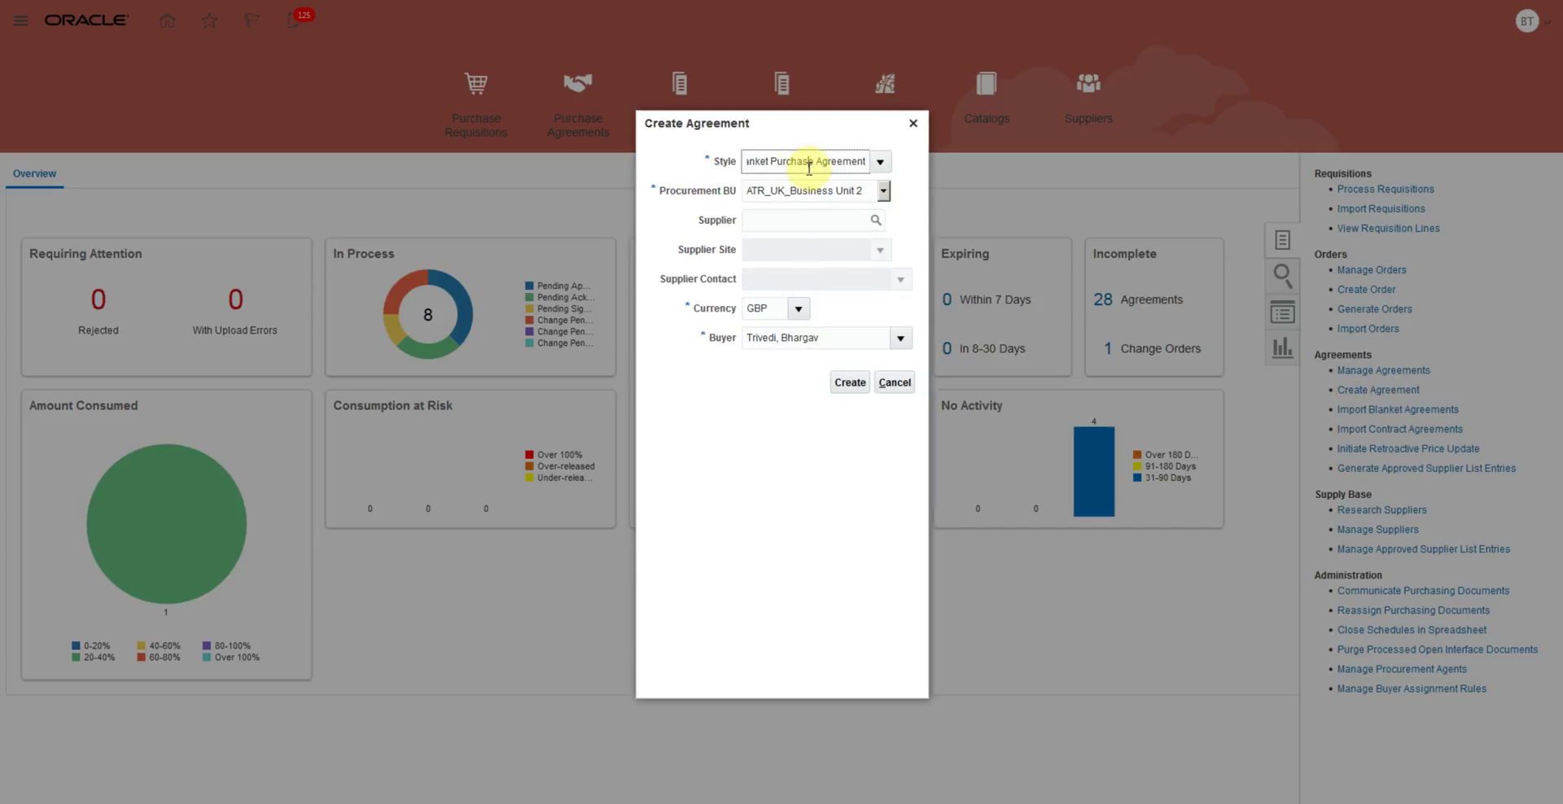
pyautogui.doubleClick(759, 165)
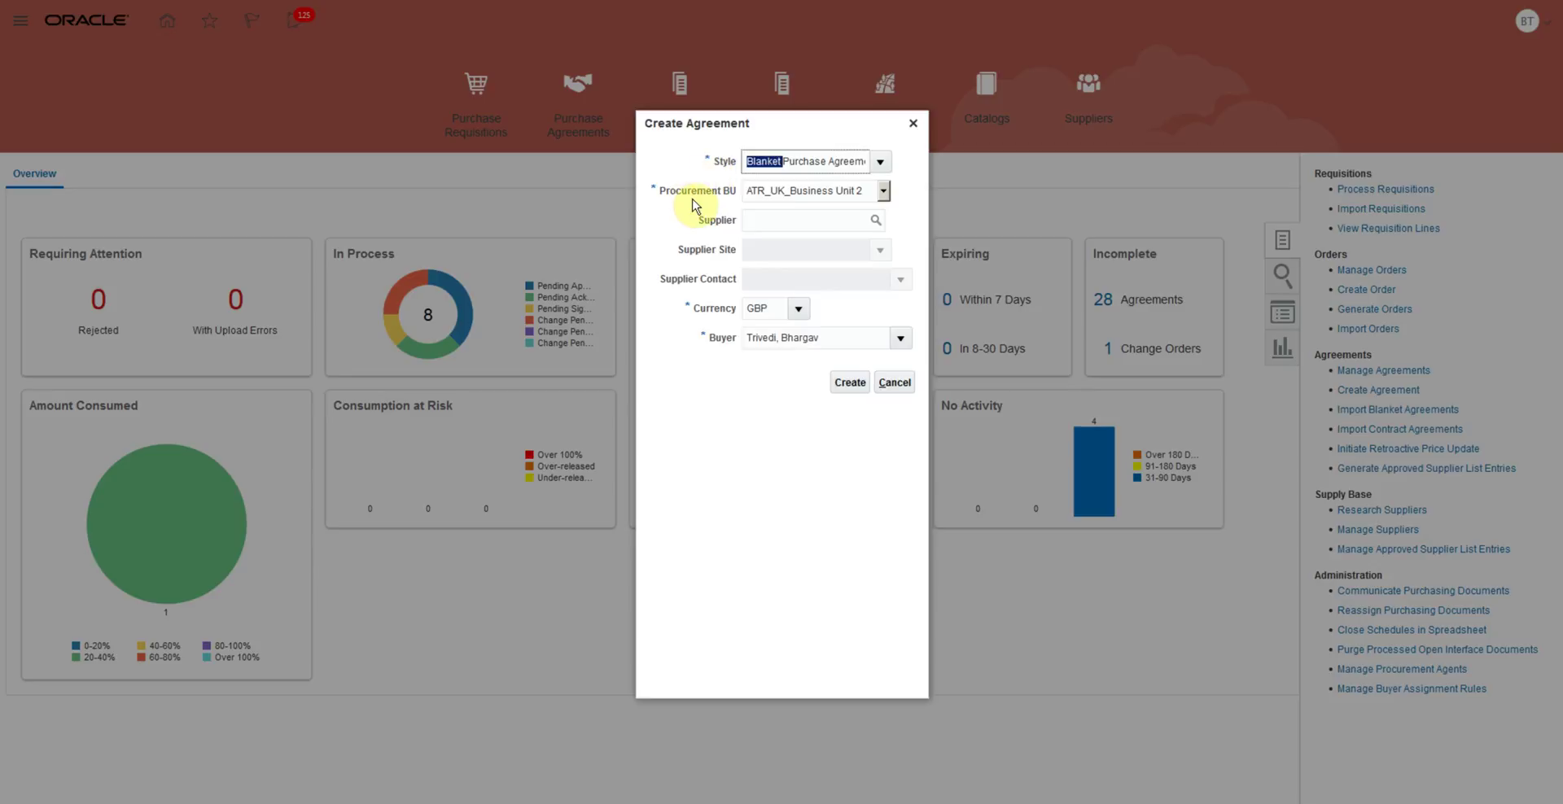
pyautogui.click(783, 192)
pyautogui.click(795, 226)
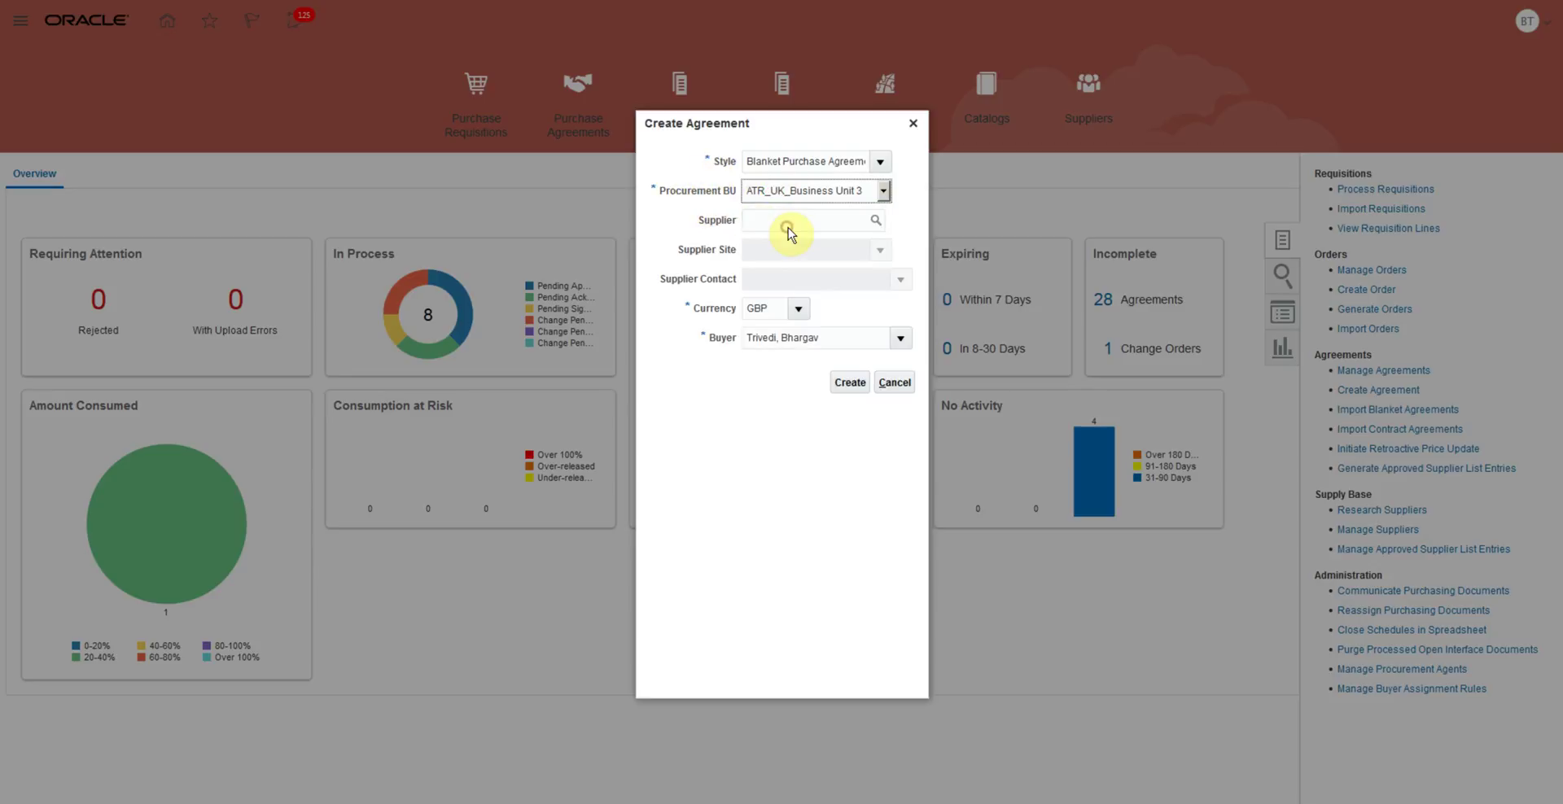
pyautogui.click(780, 227)
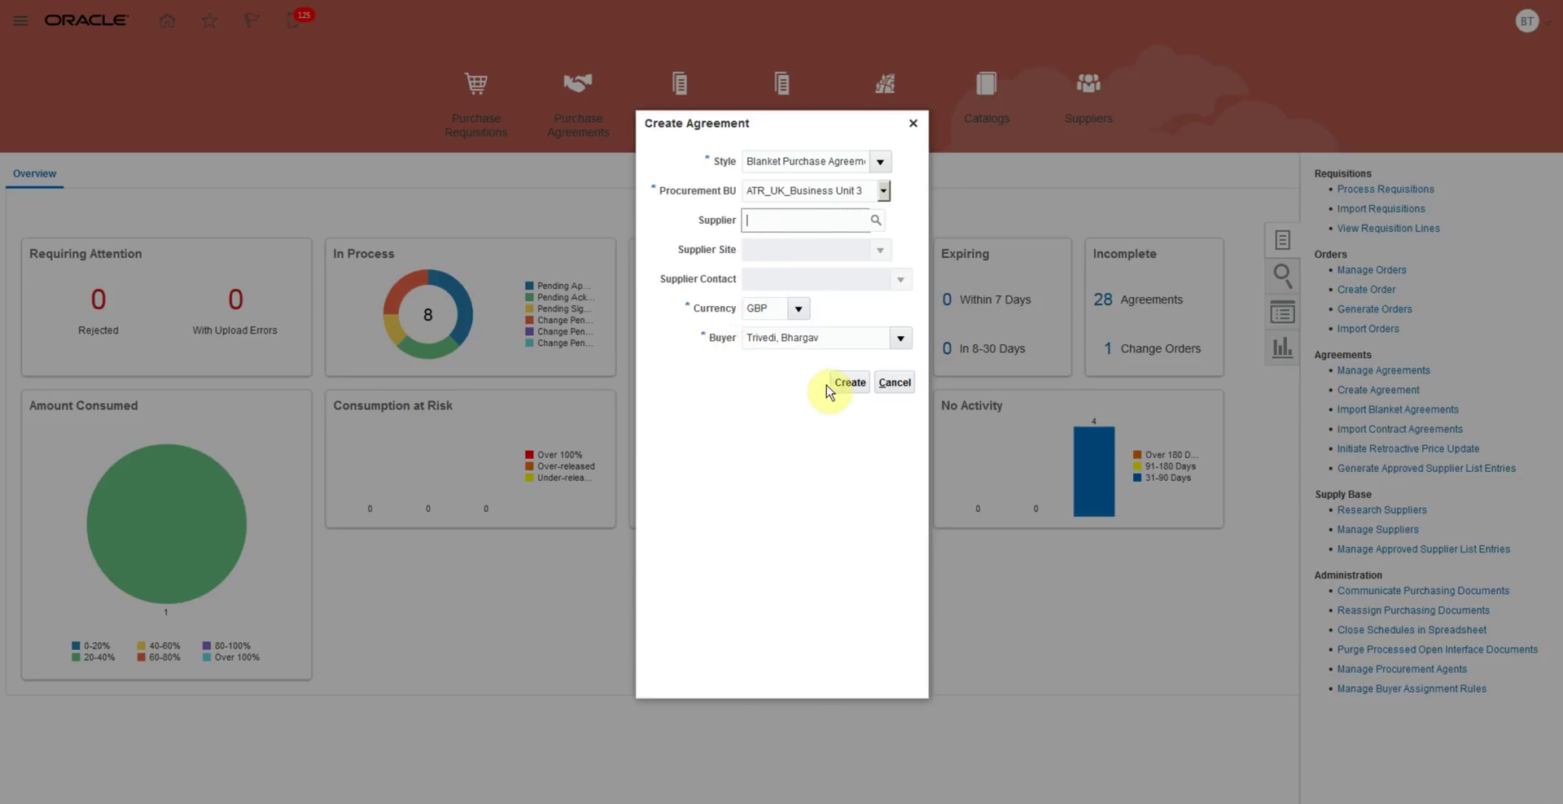
pyautogui.click(849, 385)
# Start uploading lines to the new blanket purchase agreement and set the file type to Tab-delimited Text
pyautogui.scroll(-3, 506, 500)
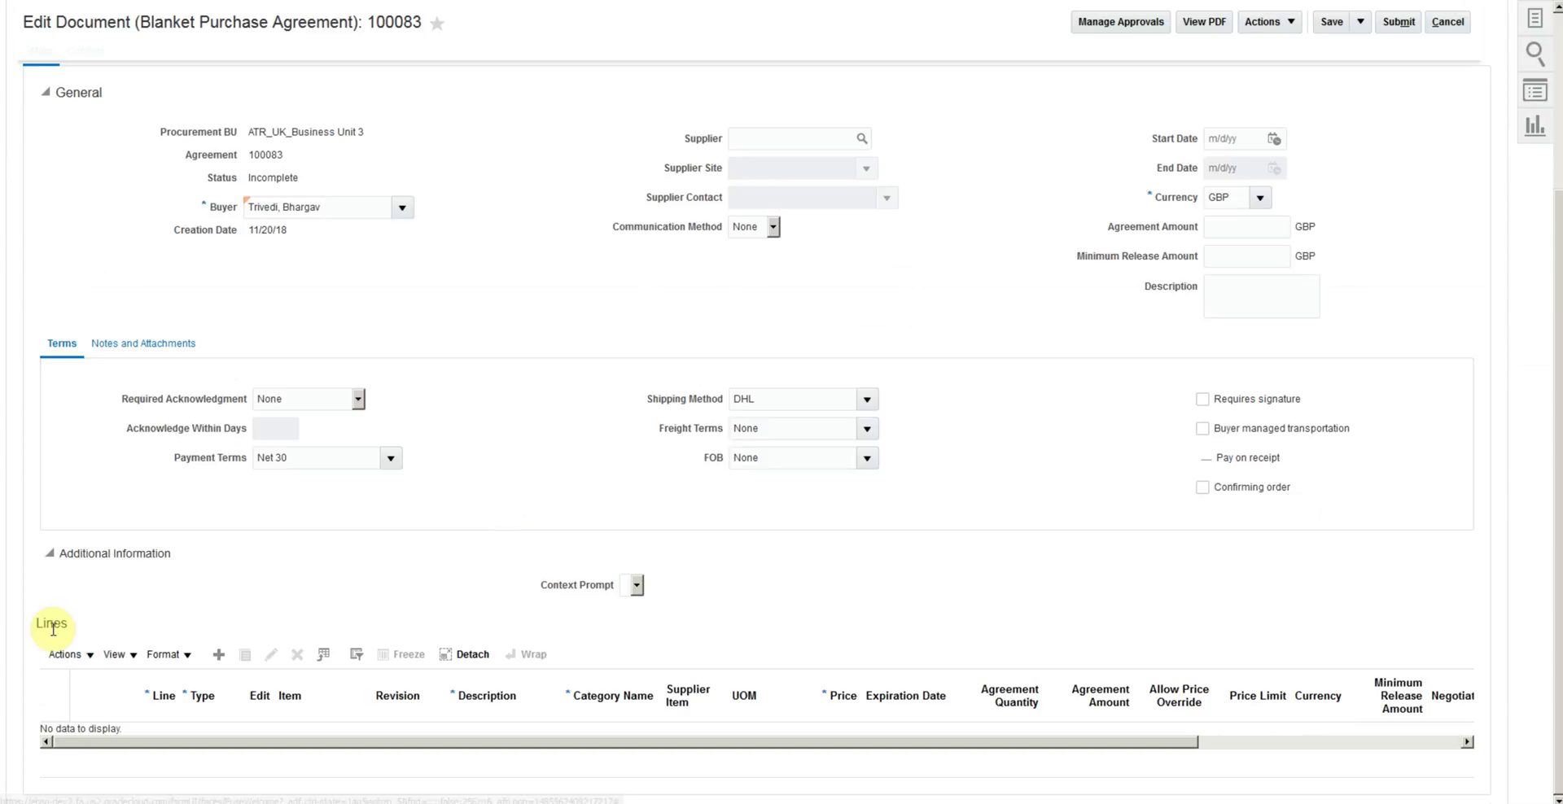
pyautogui.click(74, 657)
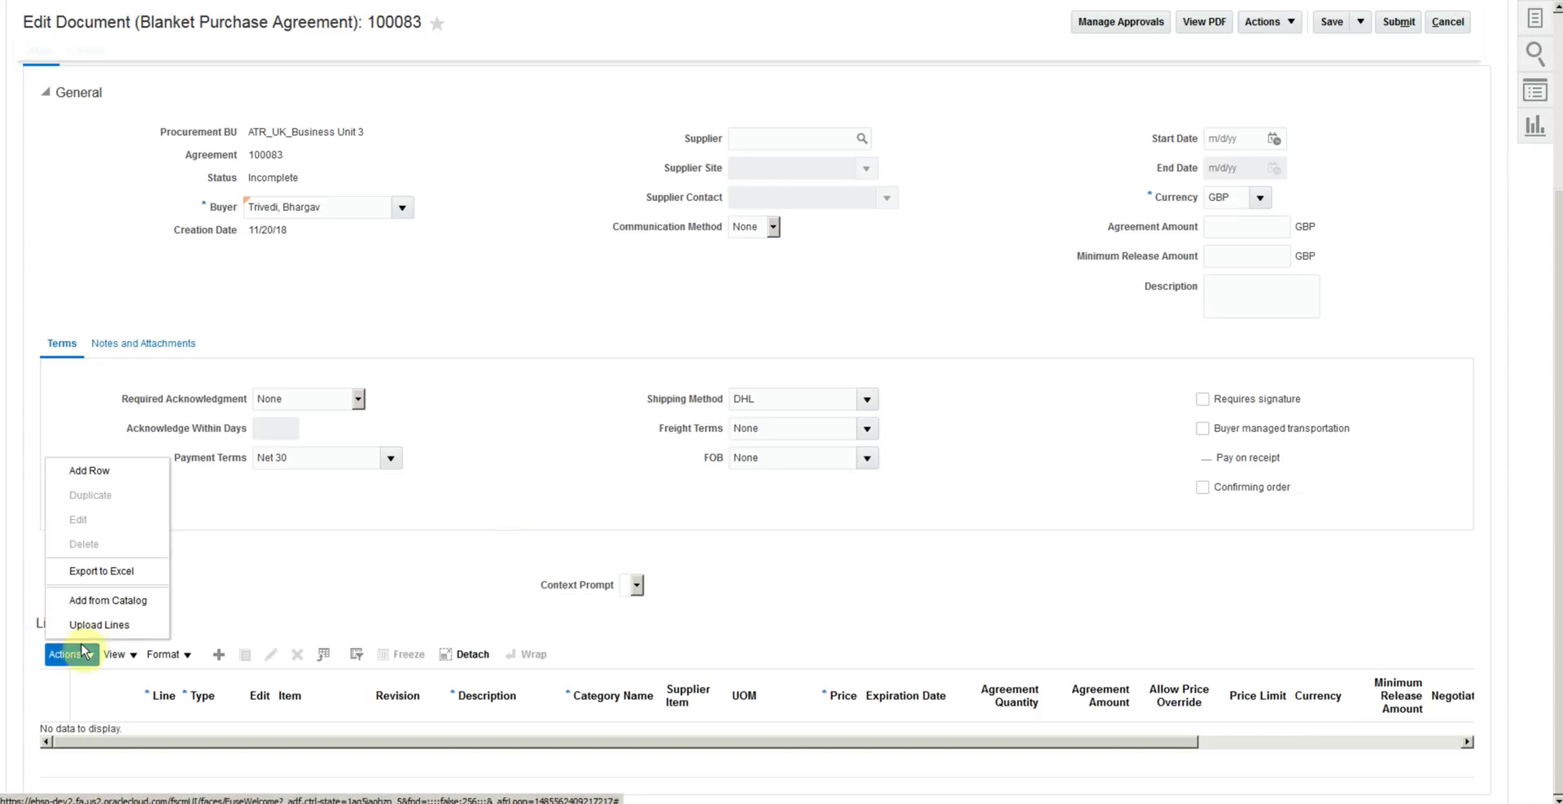
pyautogui.click(93, 625)
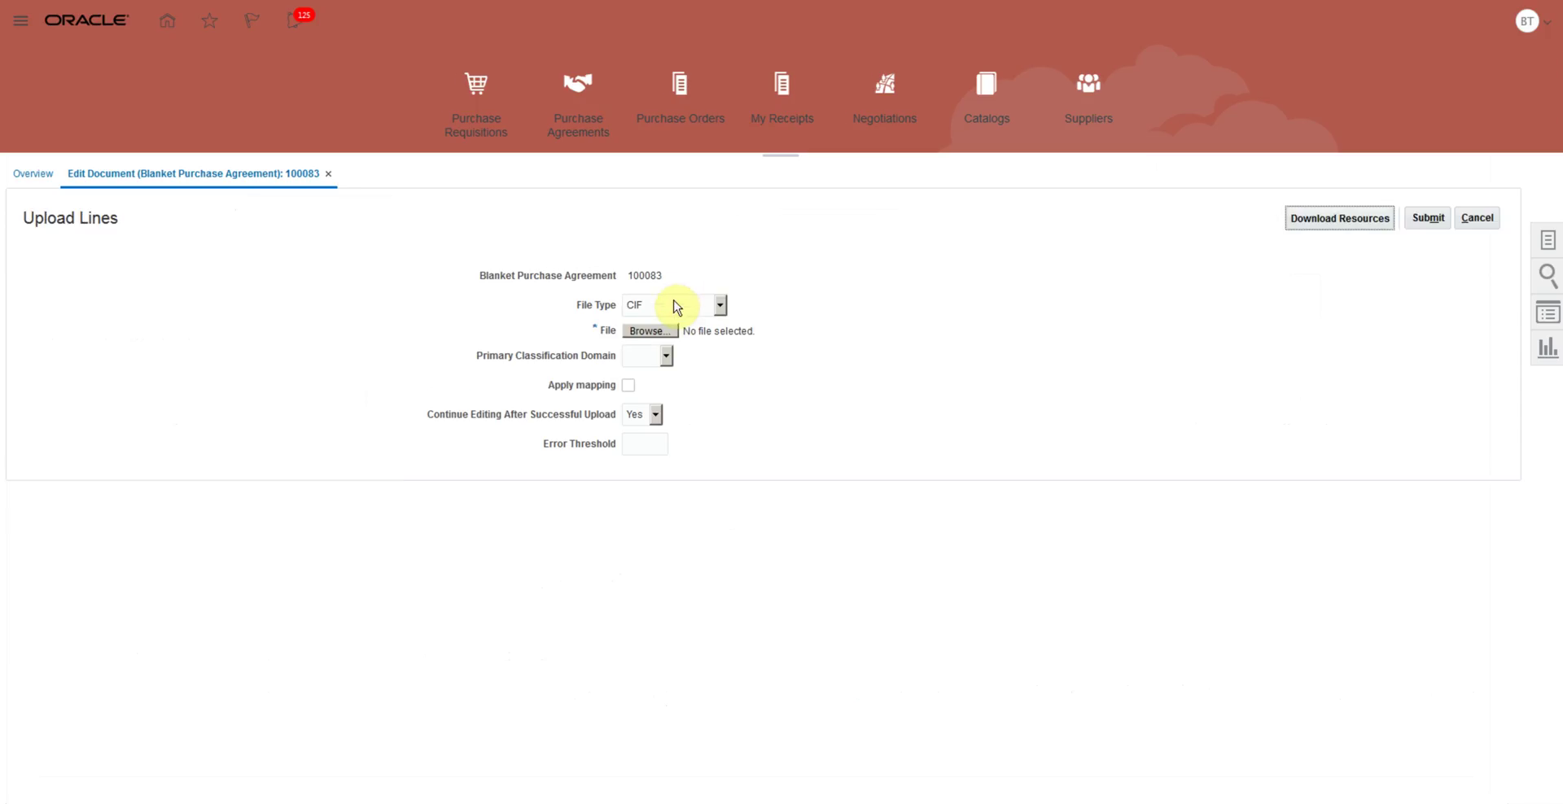
pyautogui.click(672, 306)
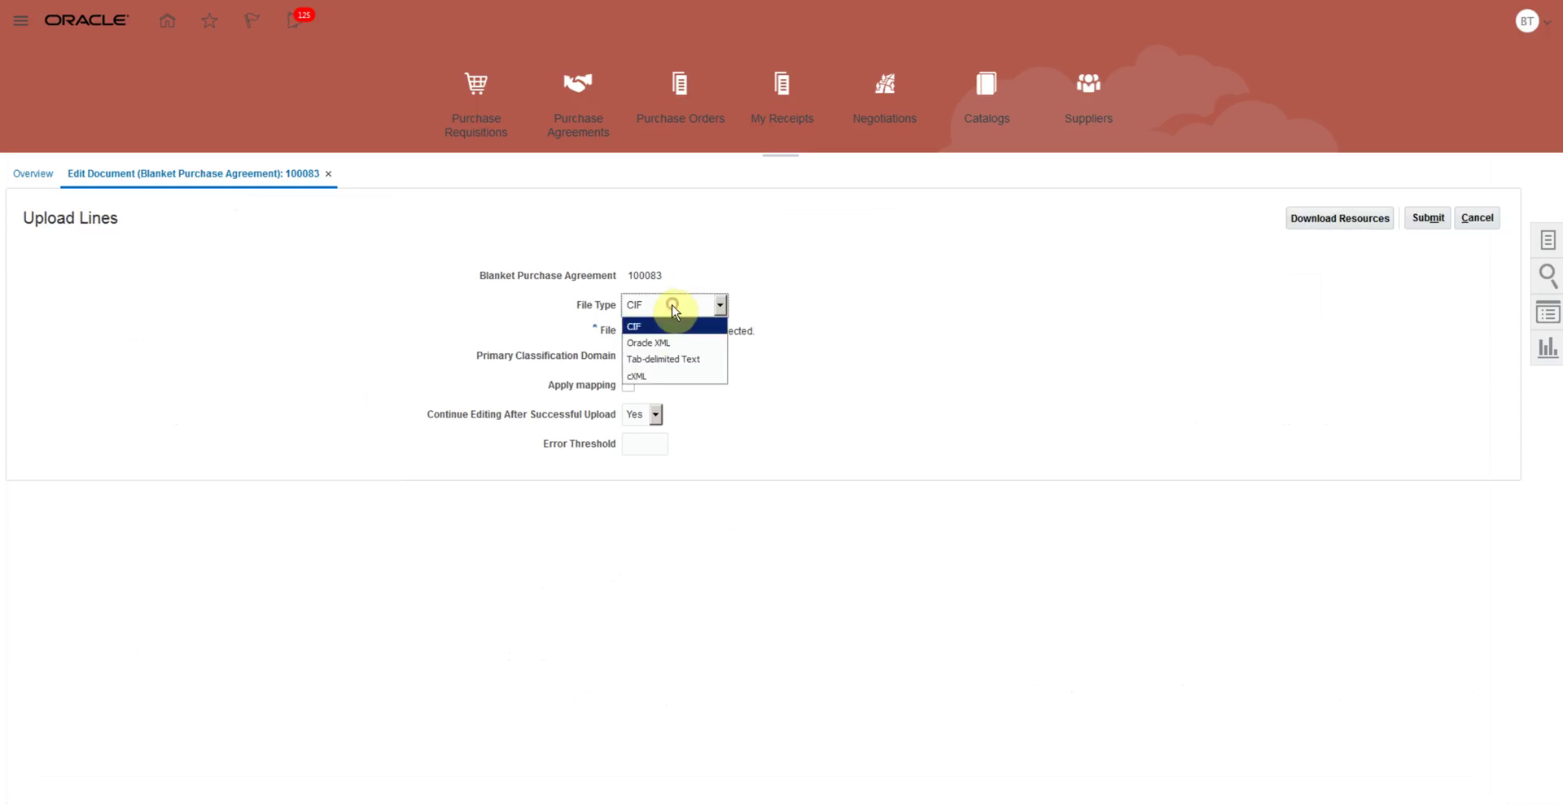
pyautogui.click(710, 360)
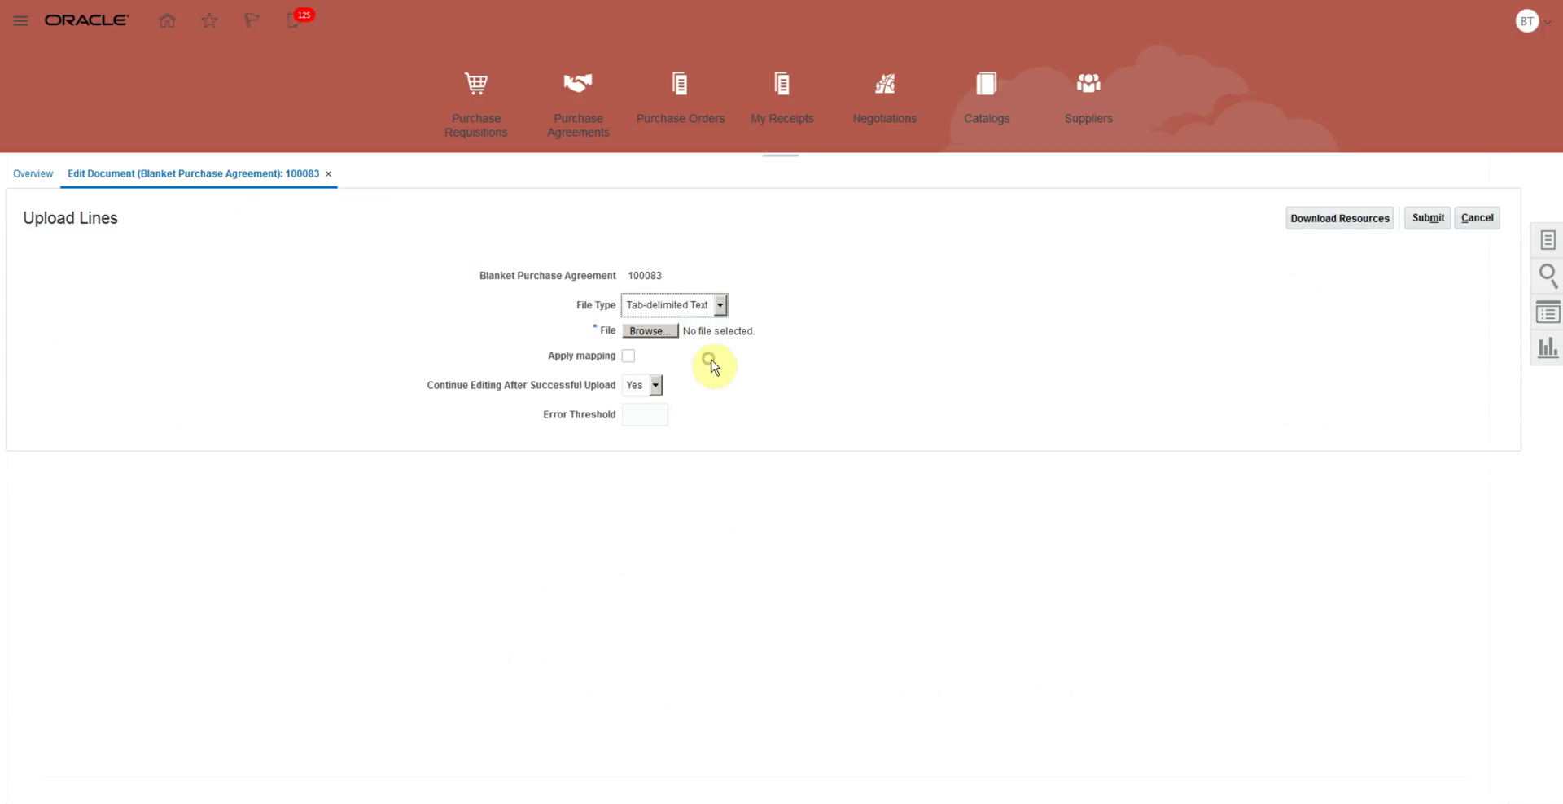
# Download the upload resources and save CatalogResources.zip in the upload lines folder
pyautogui.click(1352, 225)
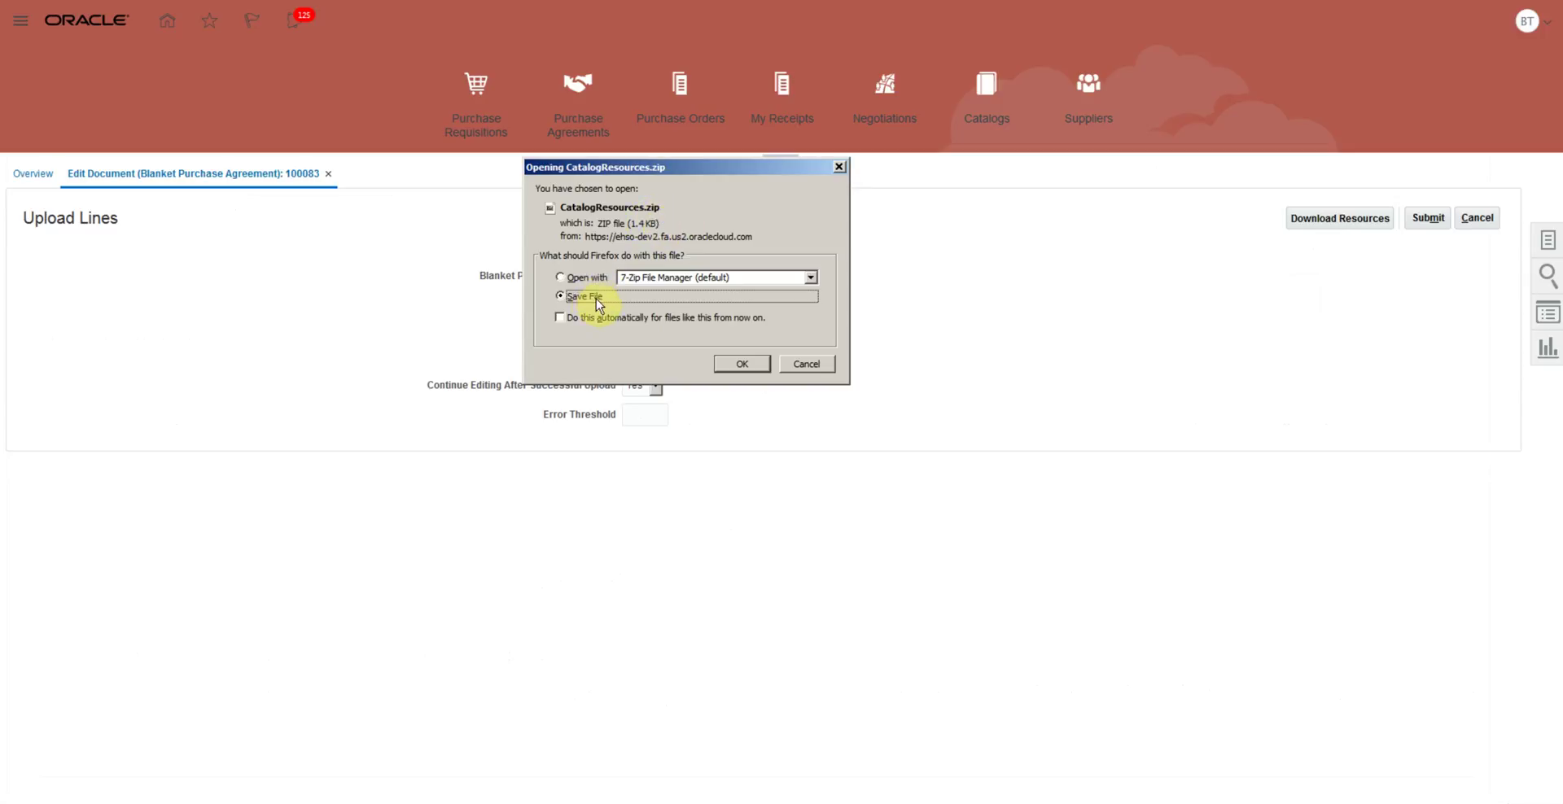
pyautogui.click(731, 366)
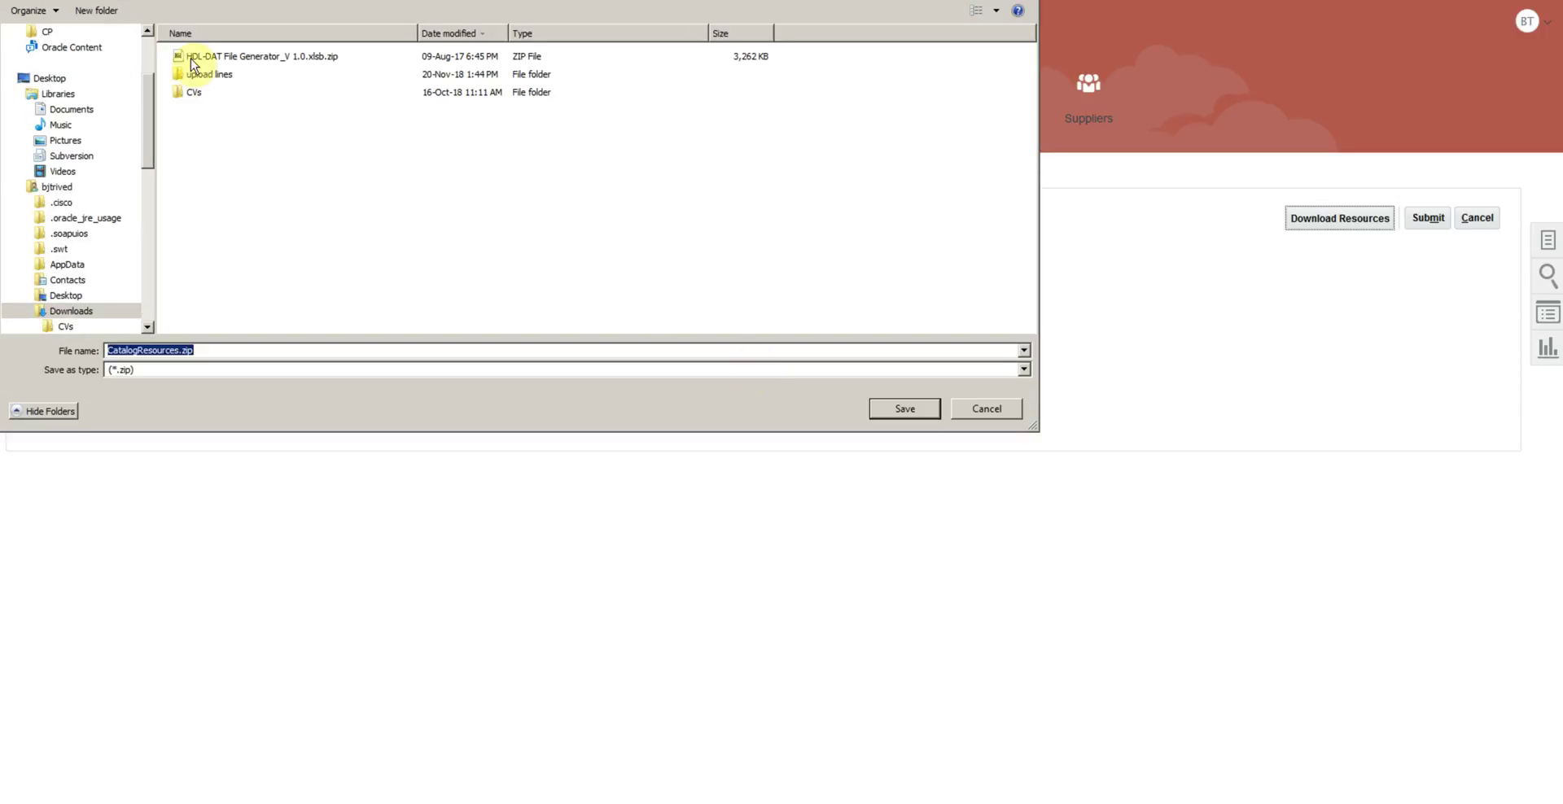
pyautogui.click(206, 80)
pyautogui.doubleClick(206, 77)
pyautogui.click(905, 409)
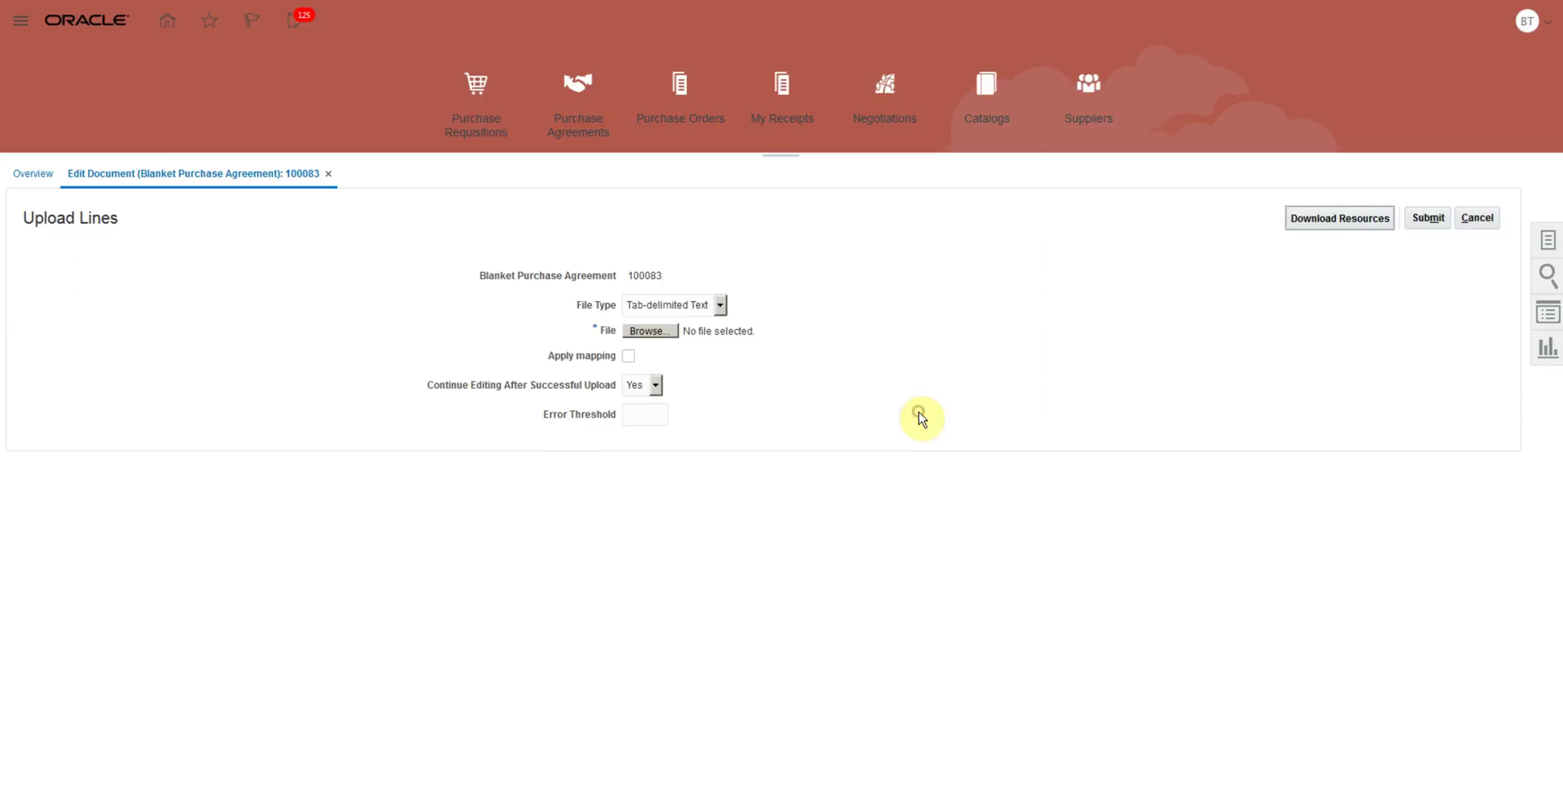
# Extract Text Template.txt from CatalogResources.zip into the upload lines folder
pyautogui.click(559, 174)
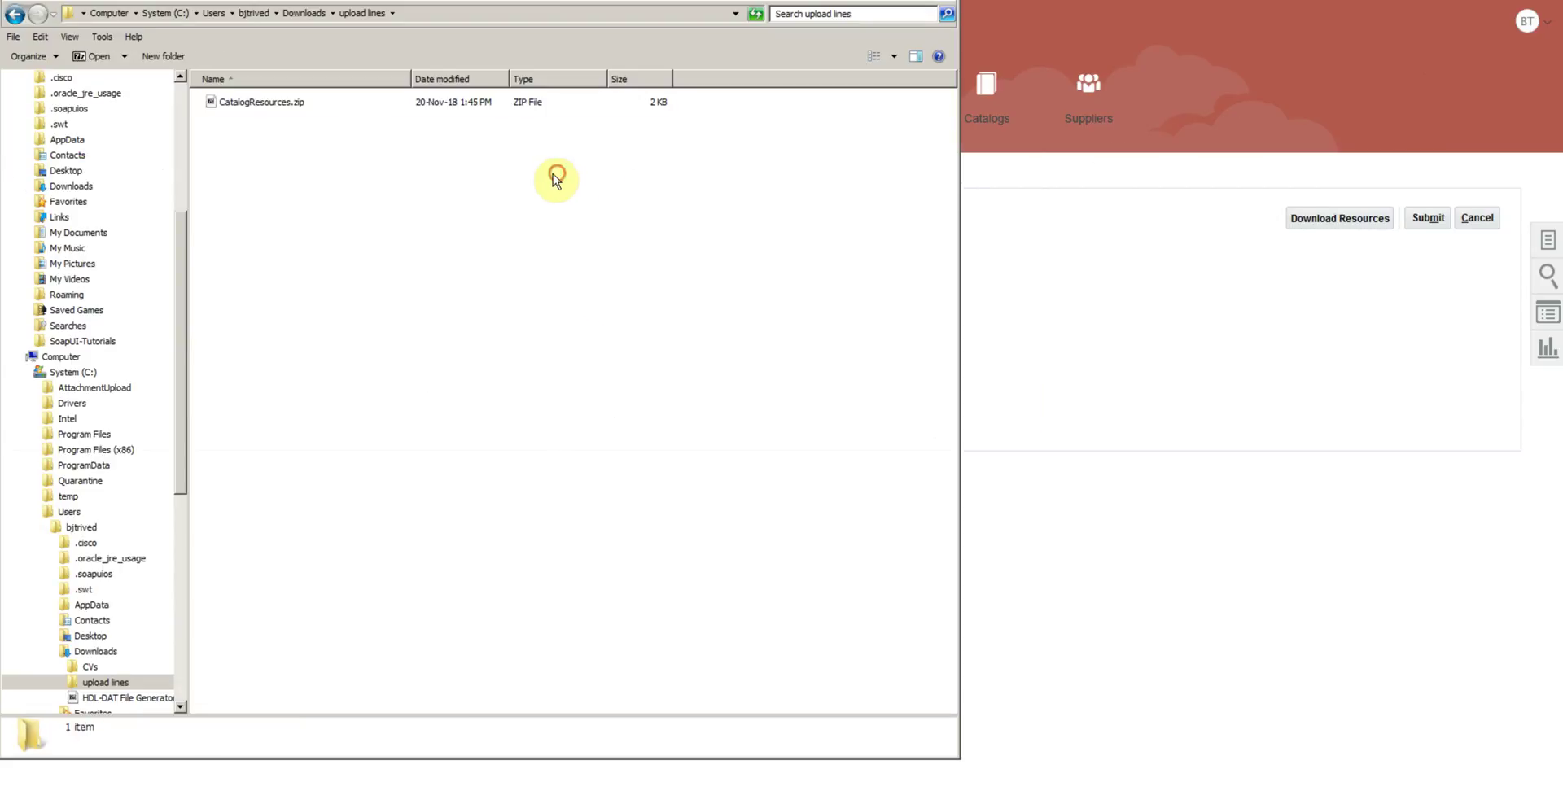
pyautogui.click(297, 105)
pyautogui.click(346, 105)
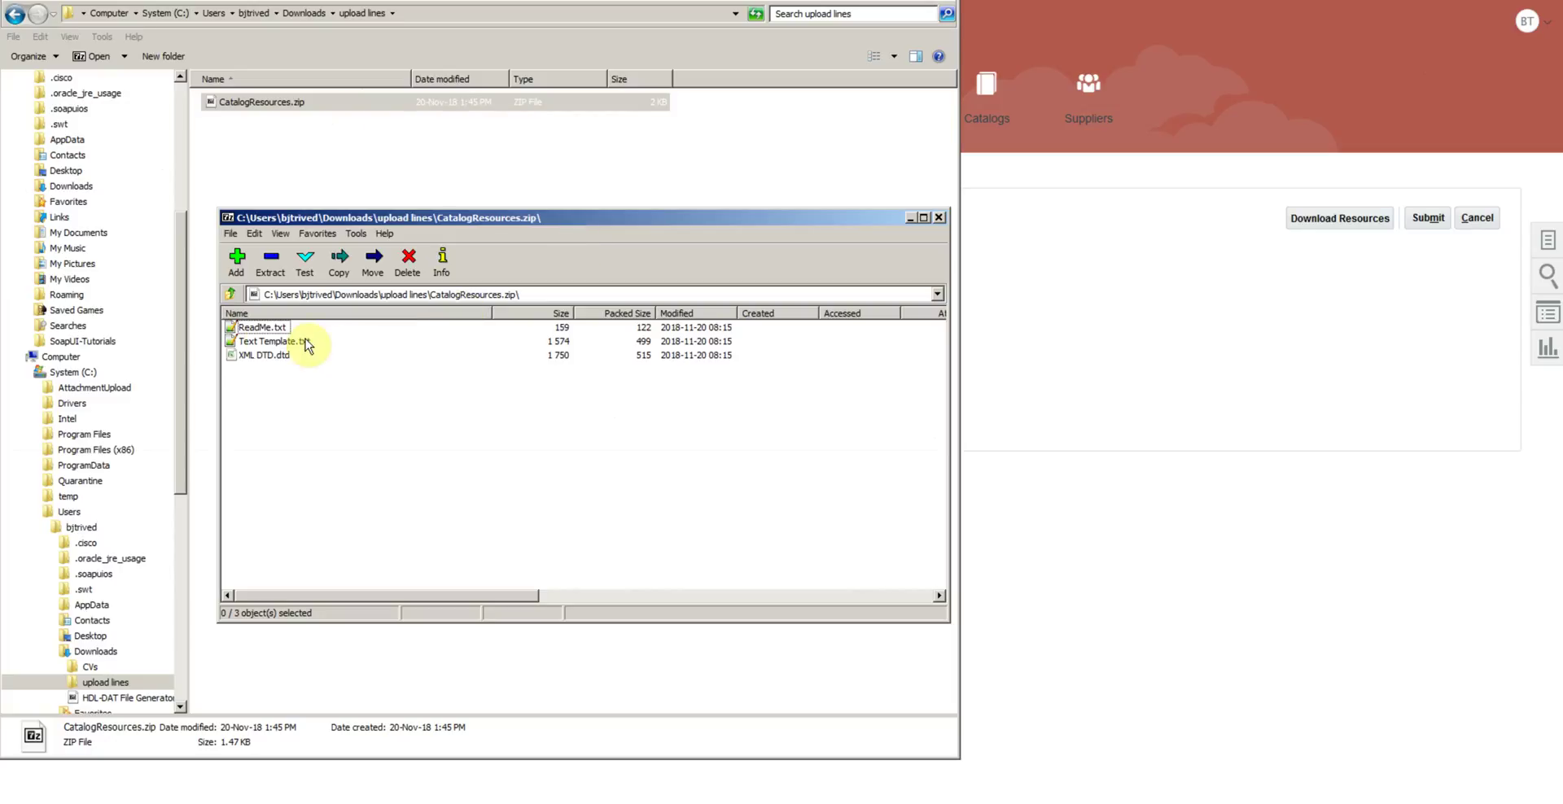
pyautogui.click(275, 345)
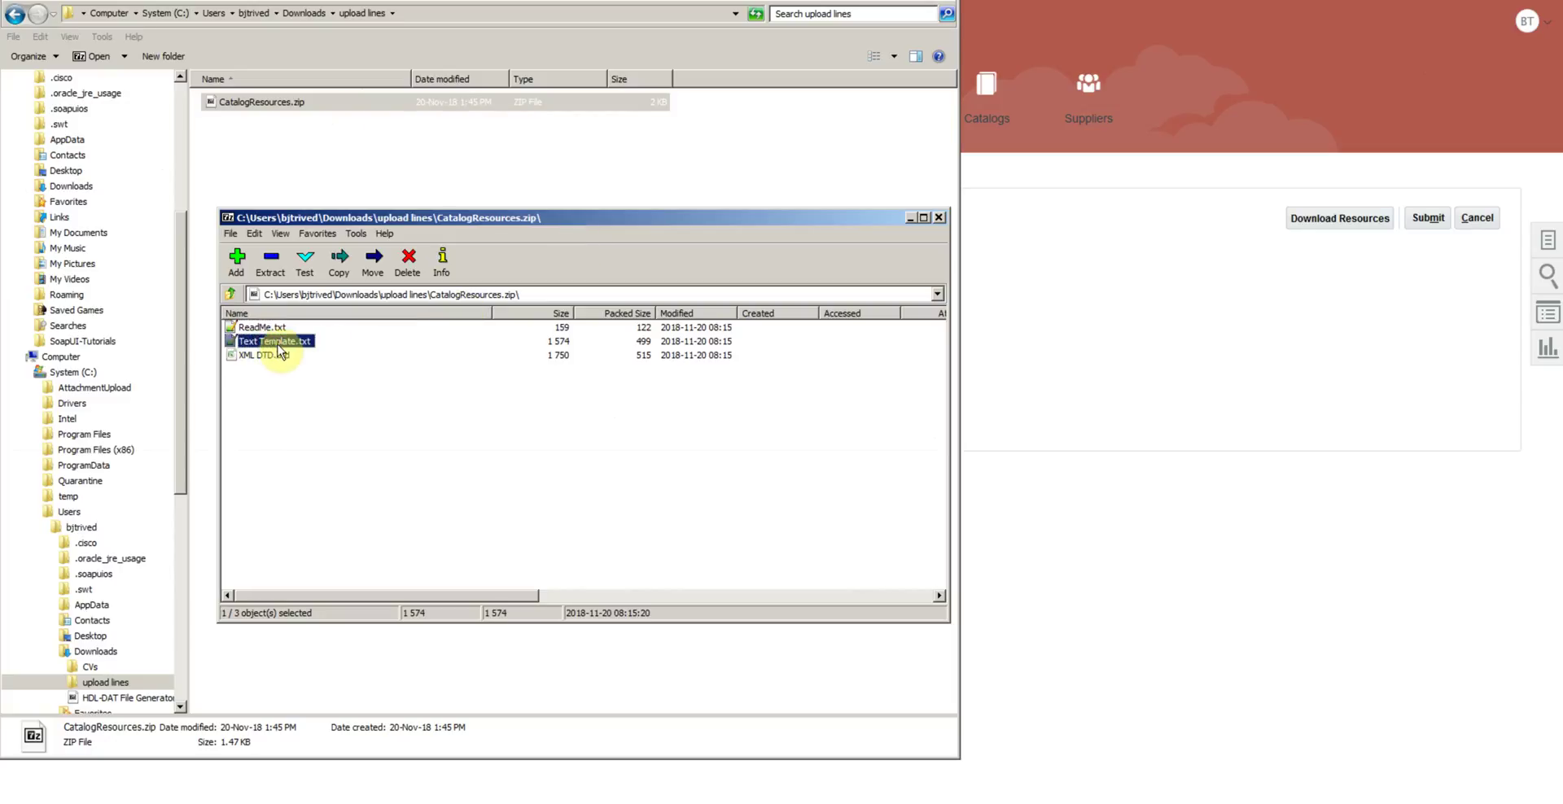
pyautogui.moveTo(286, 350); pyautogui.dragTo(464, 177)
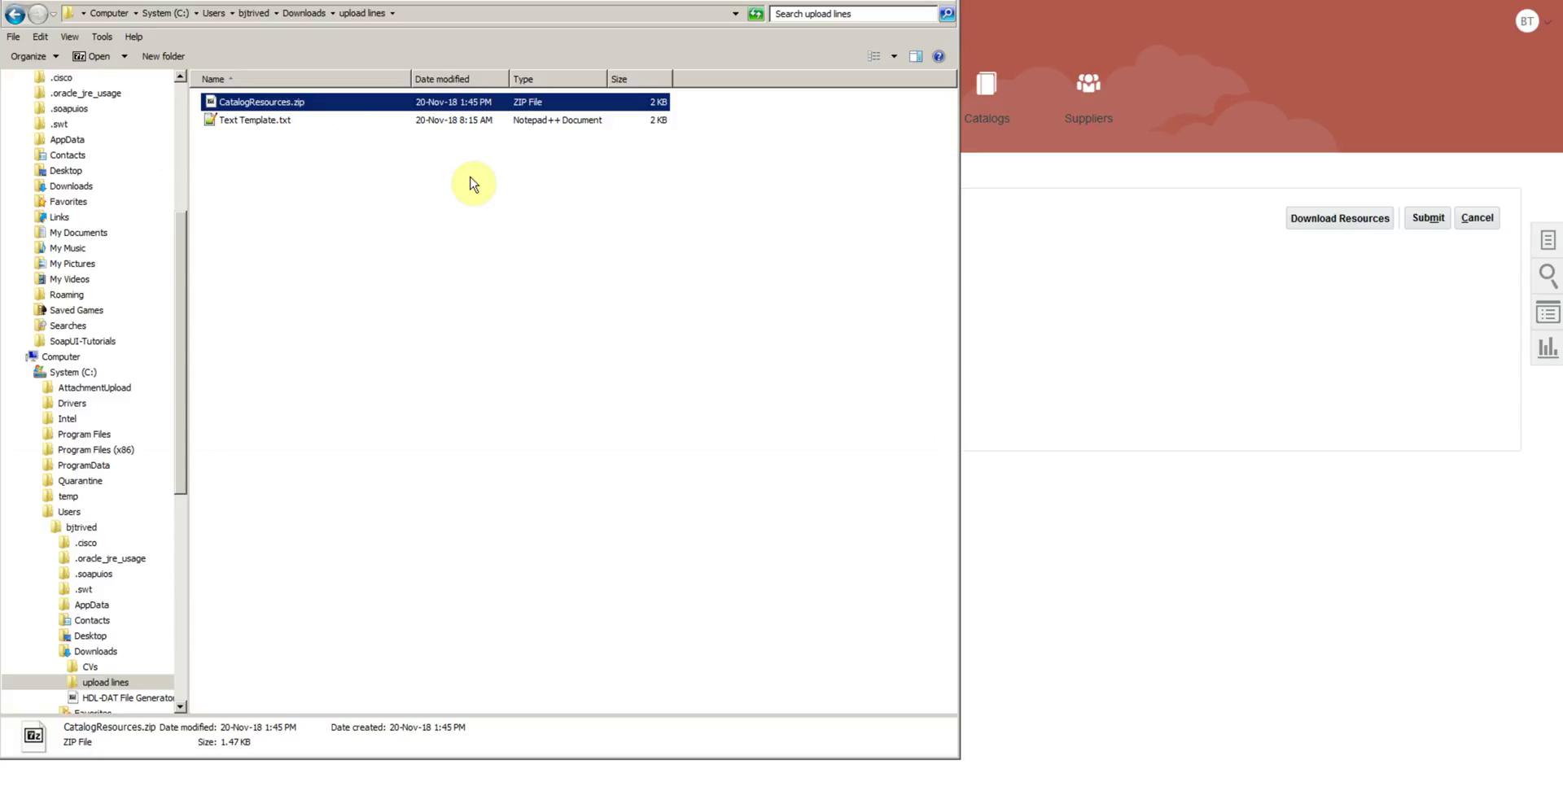
pyautogui.click(372, 169)
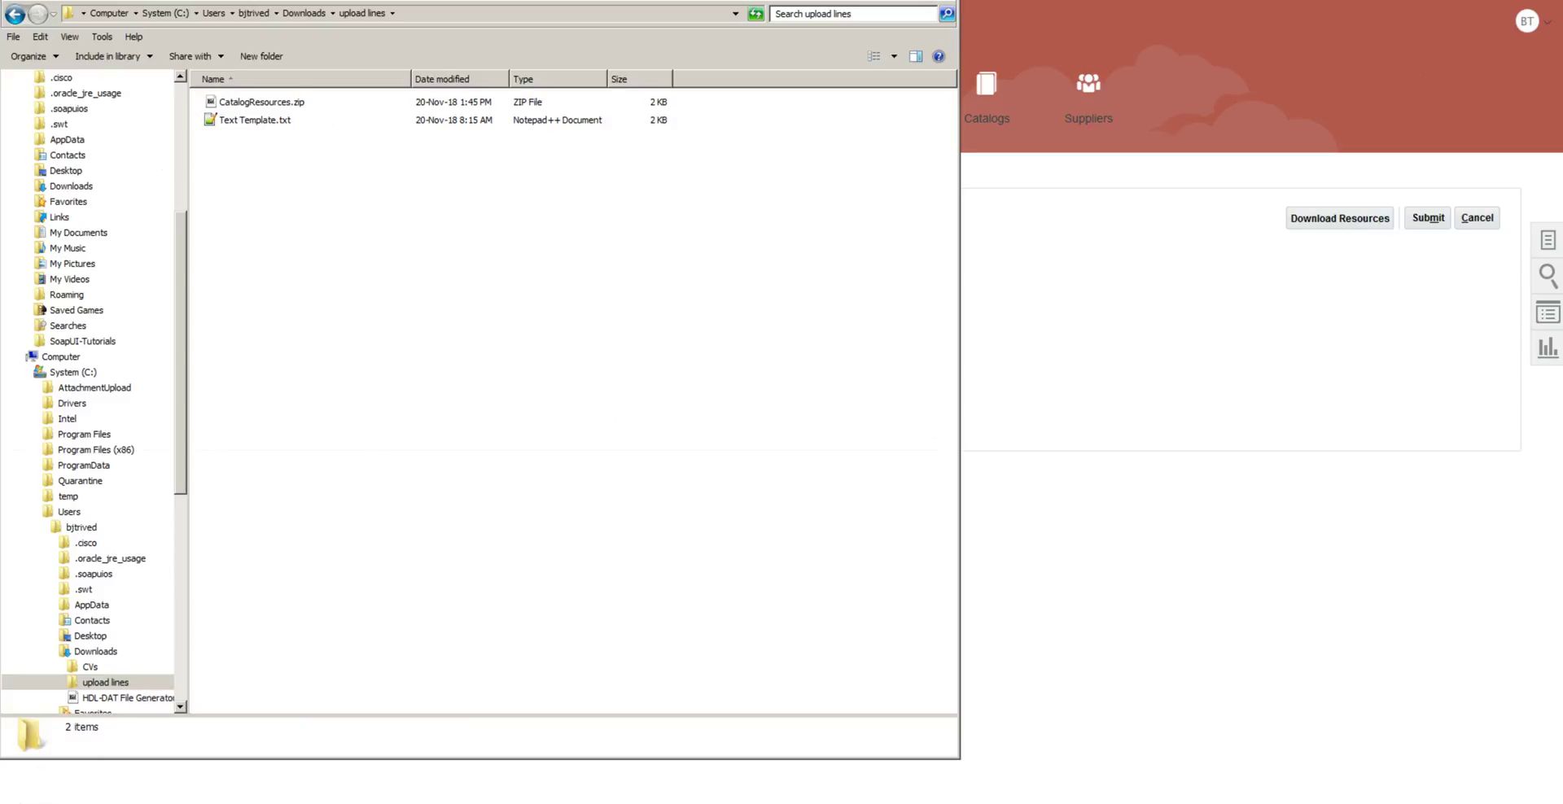
# Switch to Excel and create a blank workbook
pyautogui.click(32, 797)
pyautogui.click(97, 432)
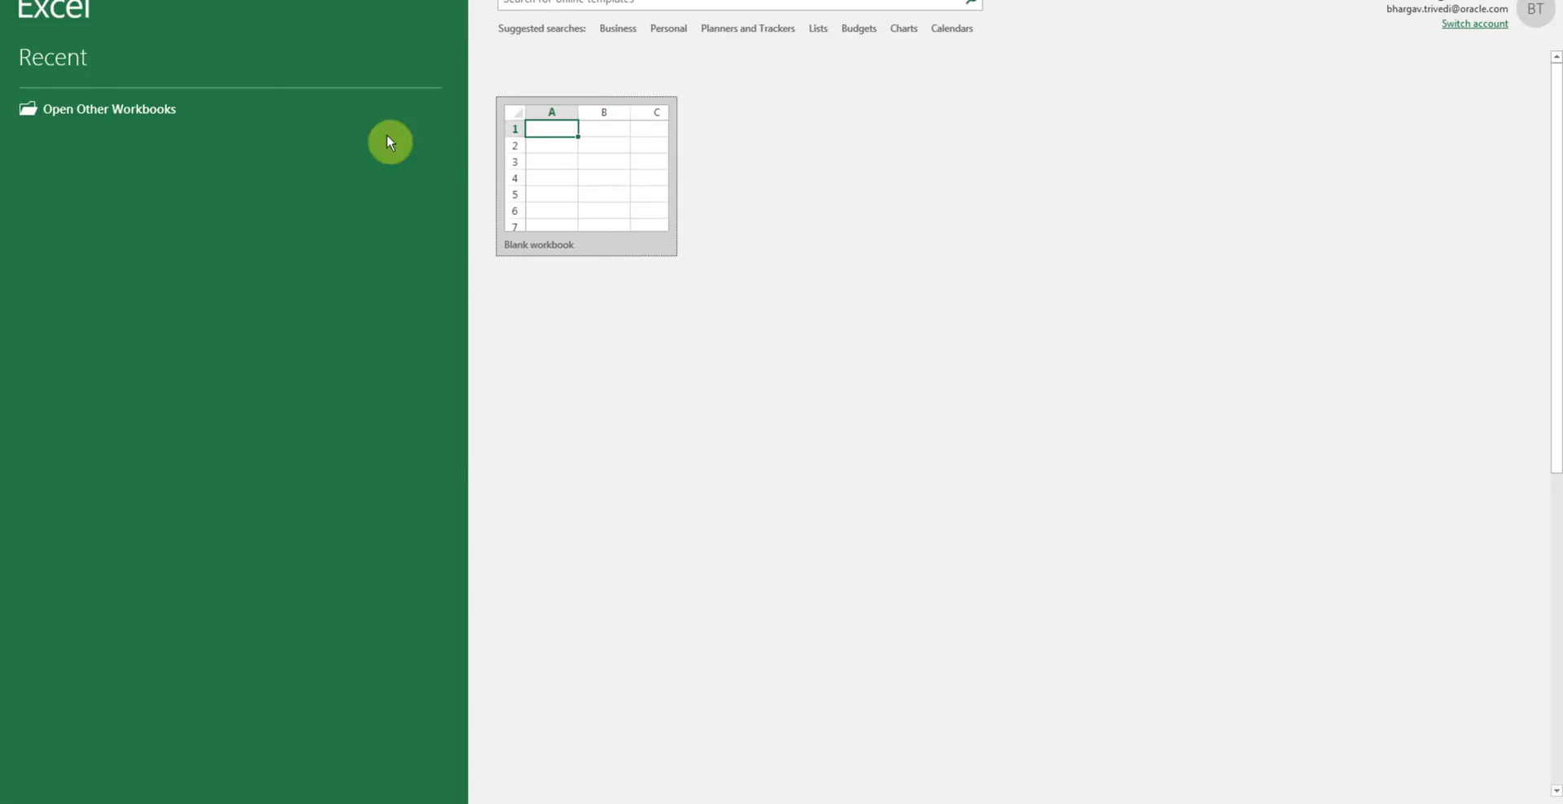
pyautogui.click(525, 159)
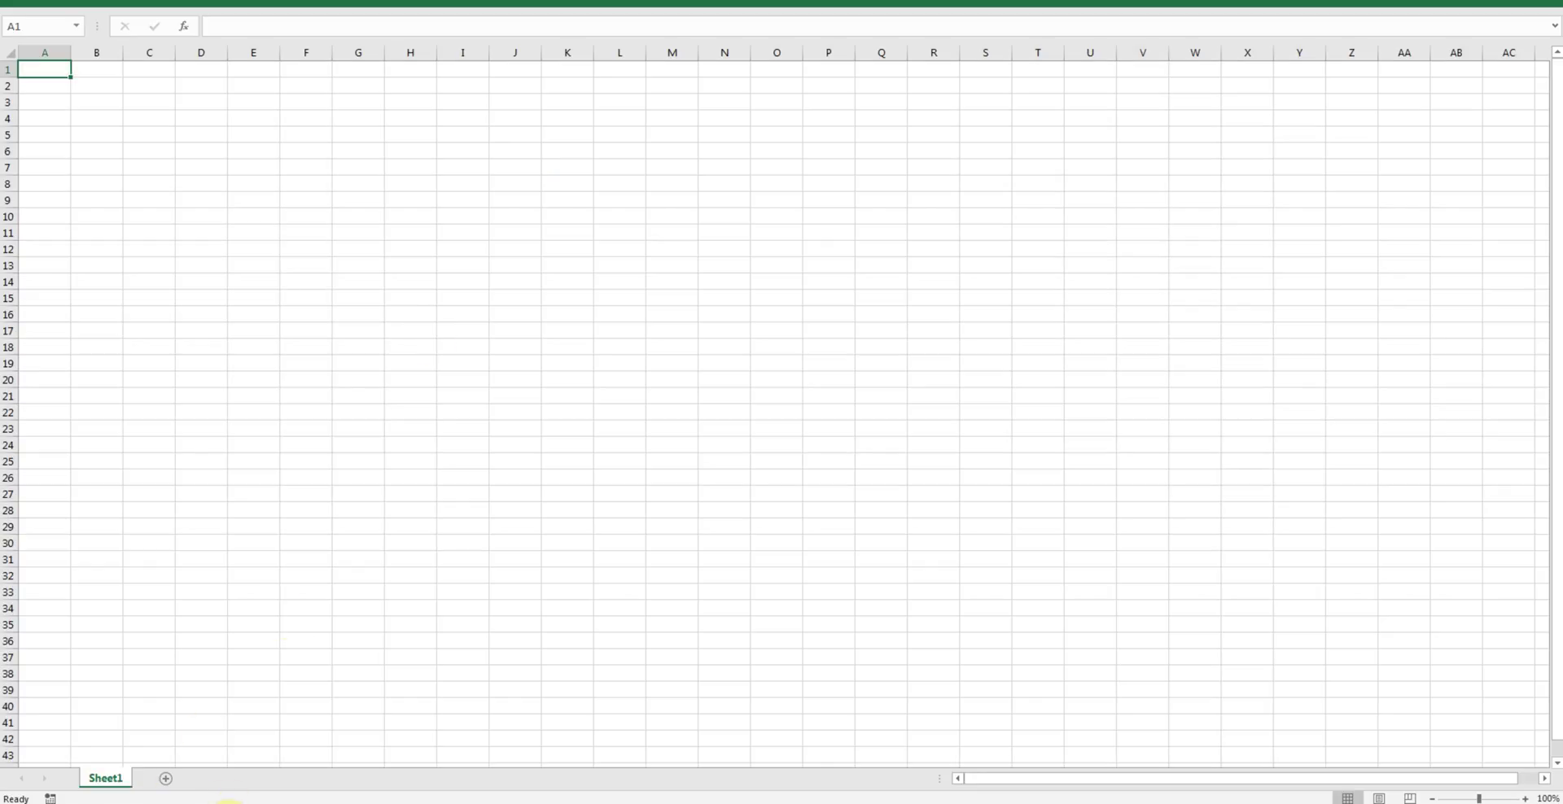
# Copy the entire contents of Text Template.txt into the blank Excel workbook, starting at cell A1
pyautogui.hotkey('alt', 'Tab')
pyautogui.doubleClick(269, 121)
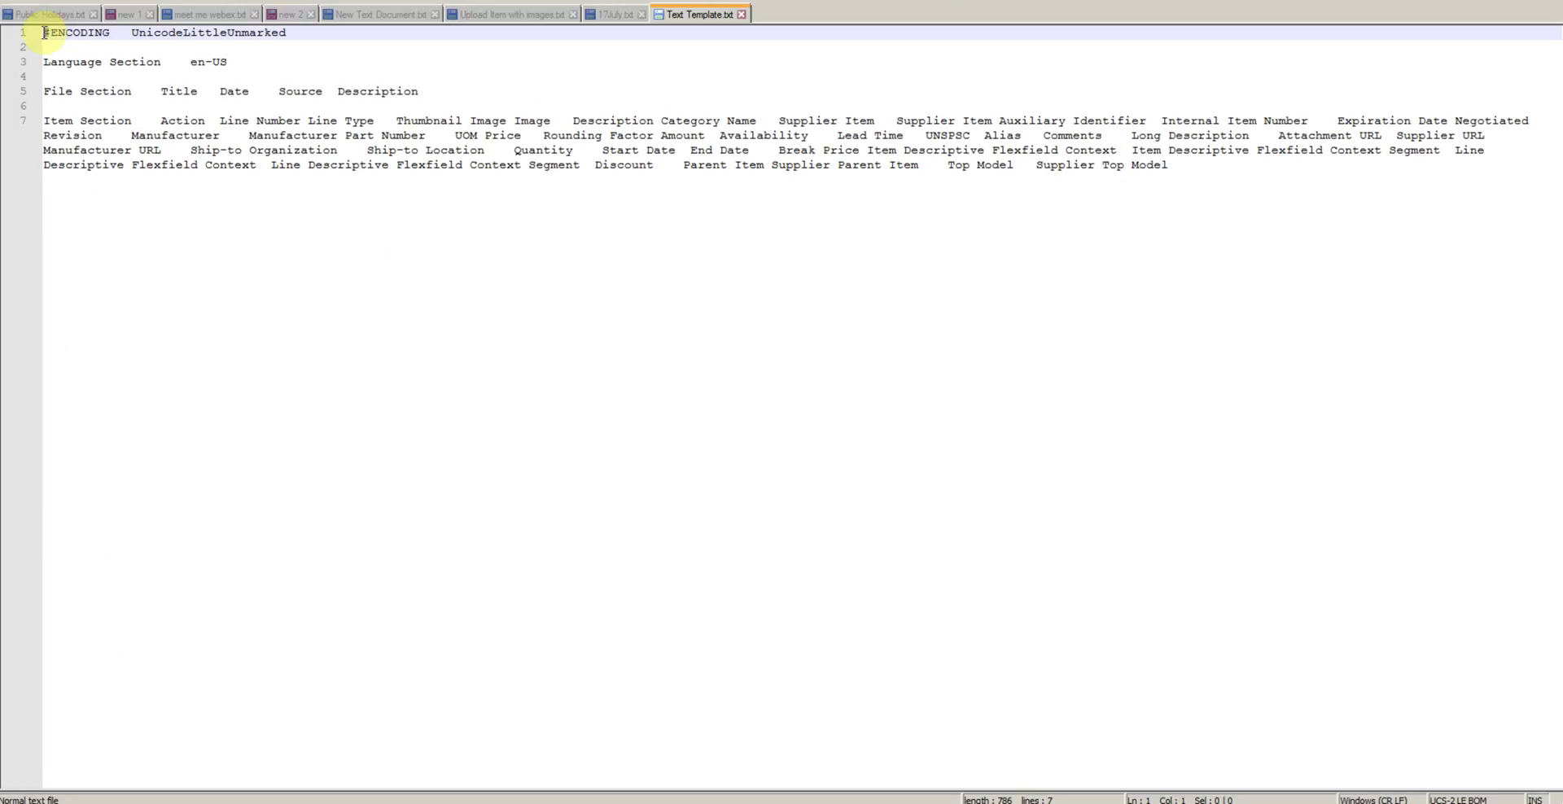
pyautogui.moveTo(42, 33); pyautogui.dragTo(673, 353)
pyautogui.hotkey('ctrl', 'c')
pyautogui.hotkey('alt', 'Tab')
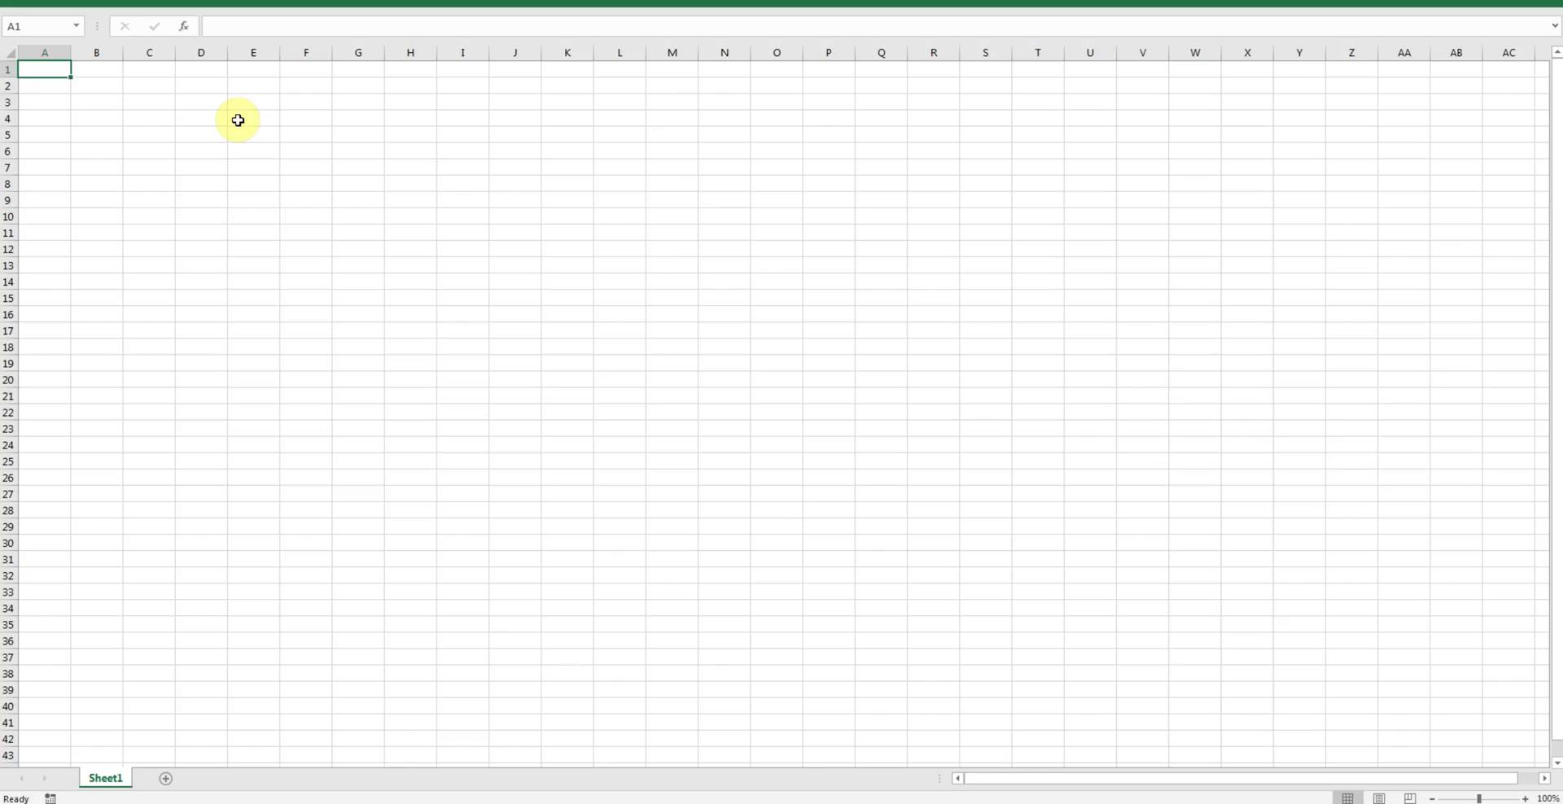
pyautogui.hotkey('ctrl', 'v')
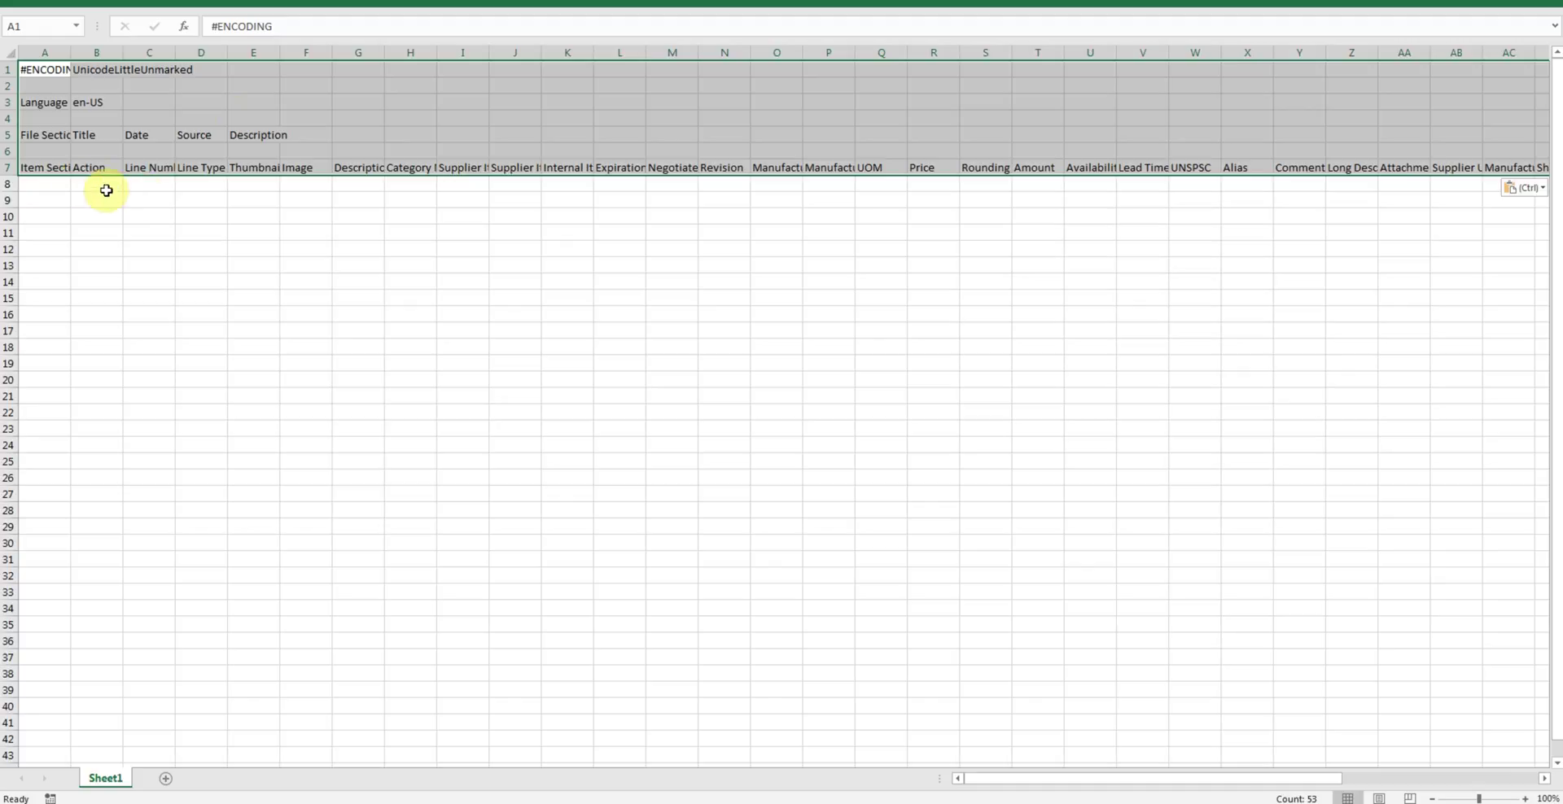
pyautogui.click(52, 185)
pyautogui.moveTo(40, 102); pyautogui.dragTo(101, 103)
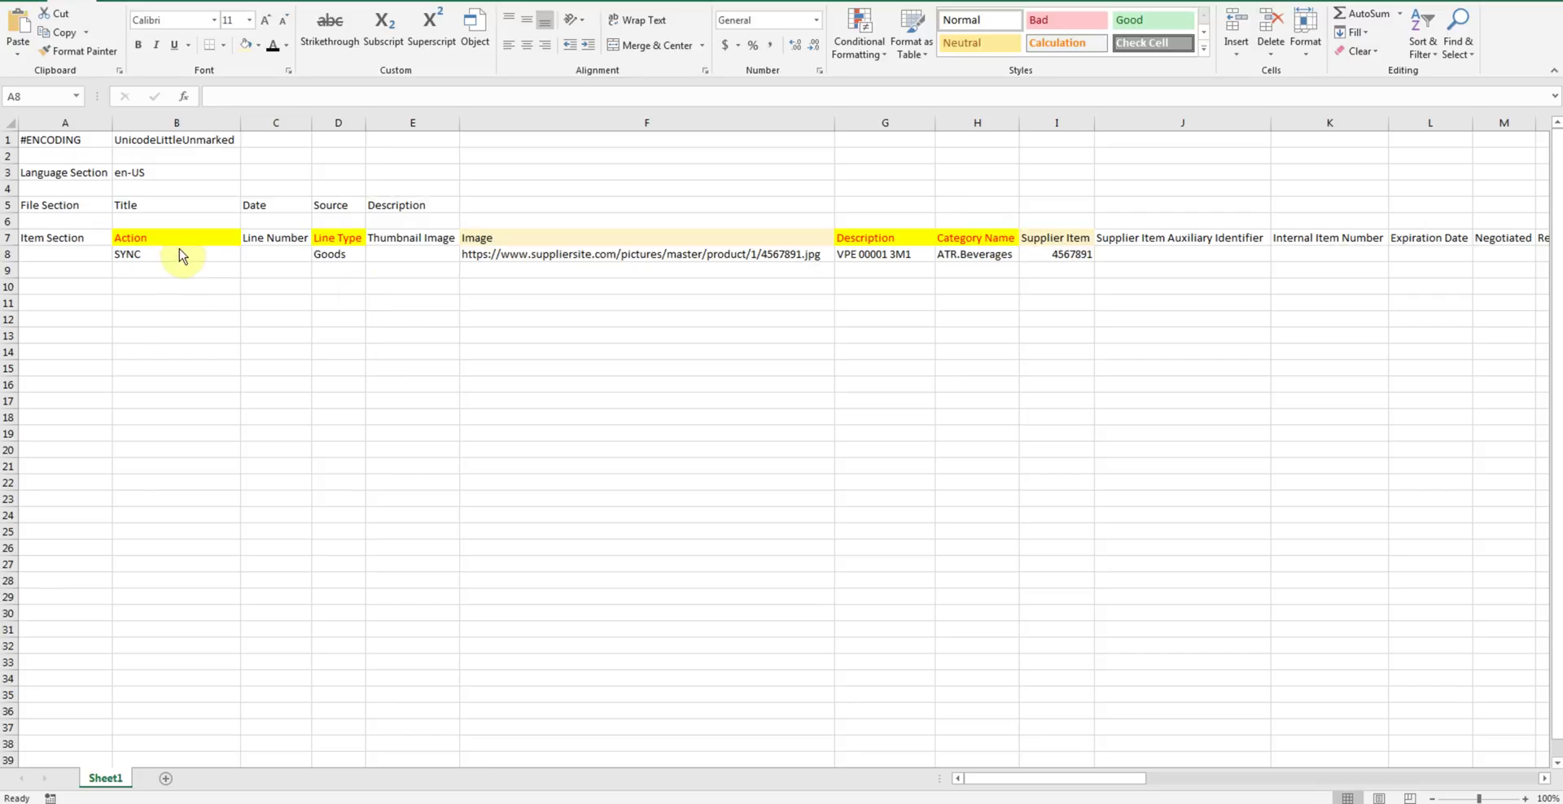
# Review the sample line's Action, Line Type, Image, Description, Category Name, Supplier Item, UOM and Price columns
pyautogui.click(213, 239)
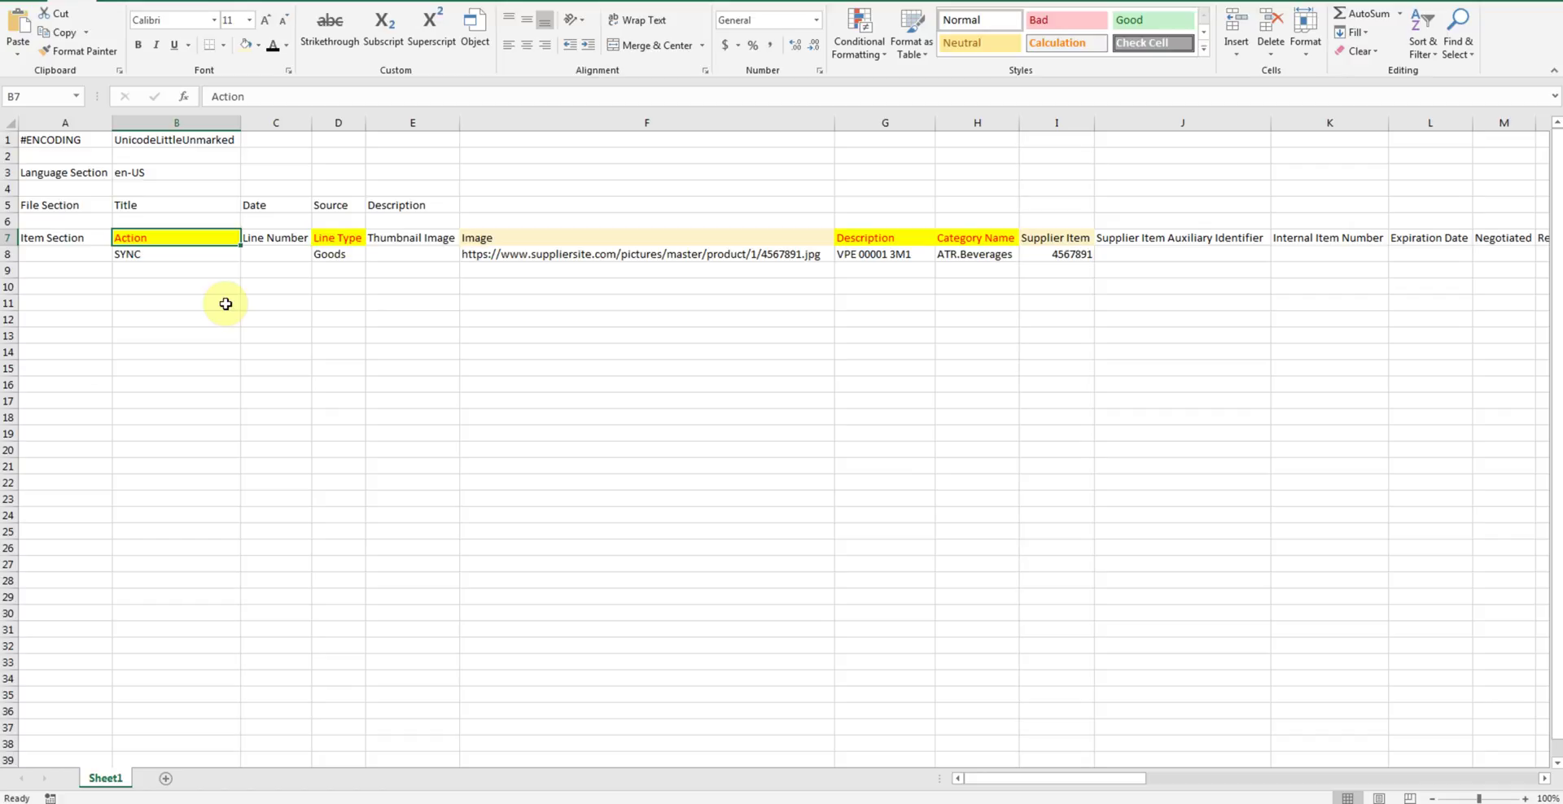
pyautogui.click(186, 259)
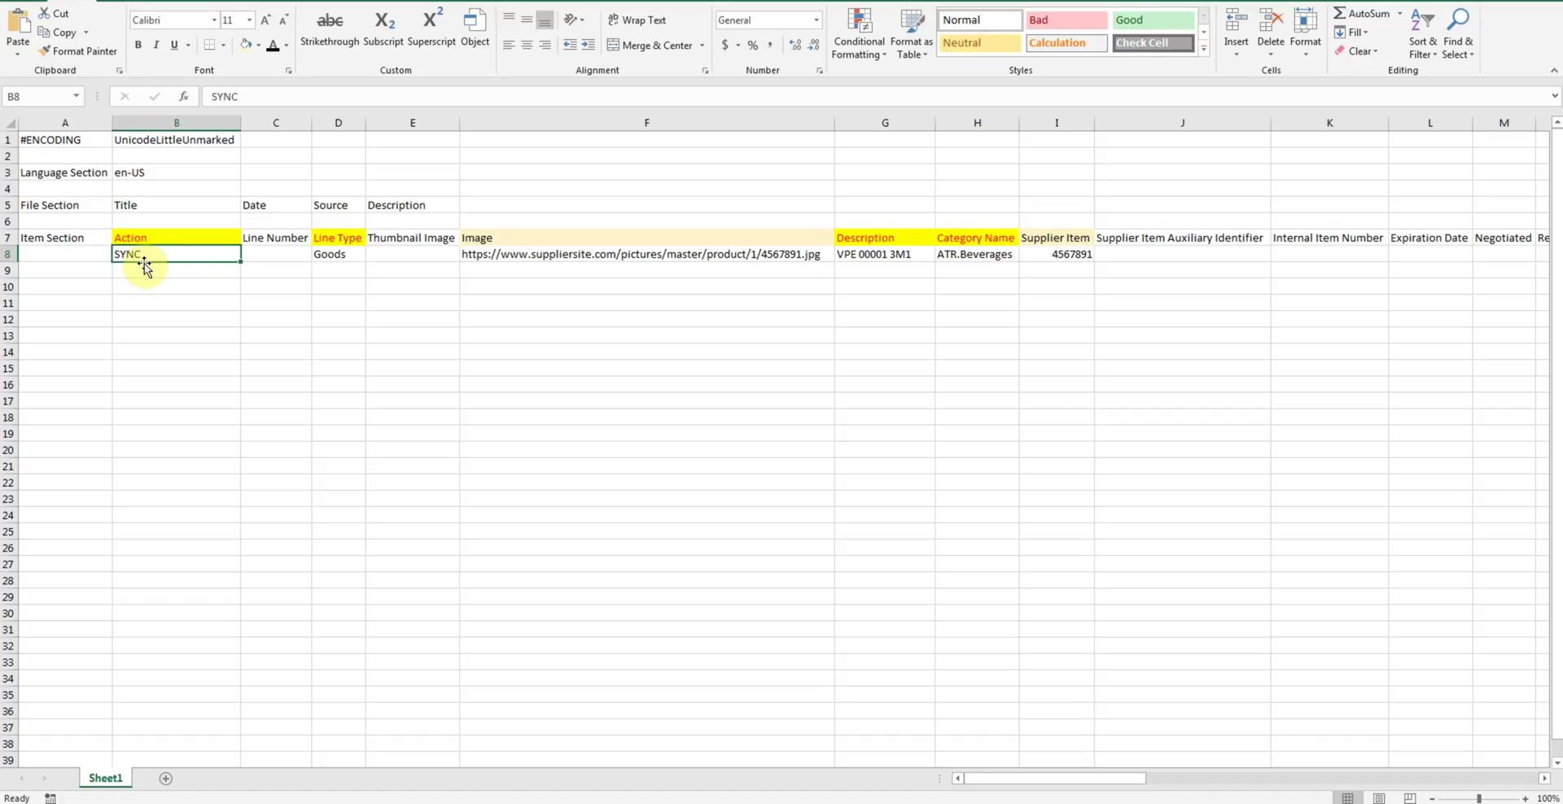
pyautogui.click(338, 255)
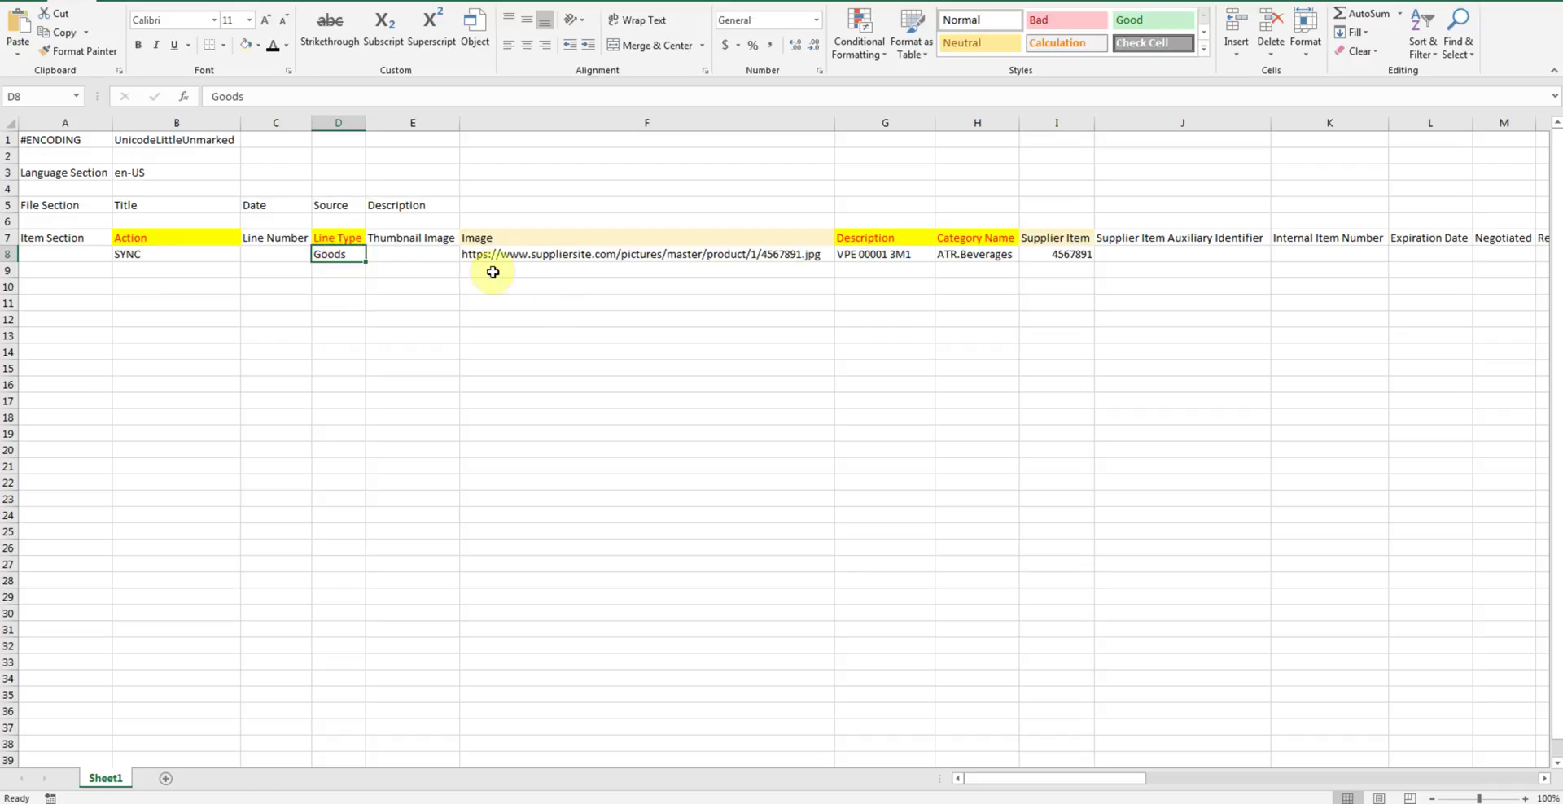
pyautogui.click(533, 254)
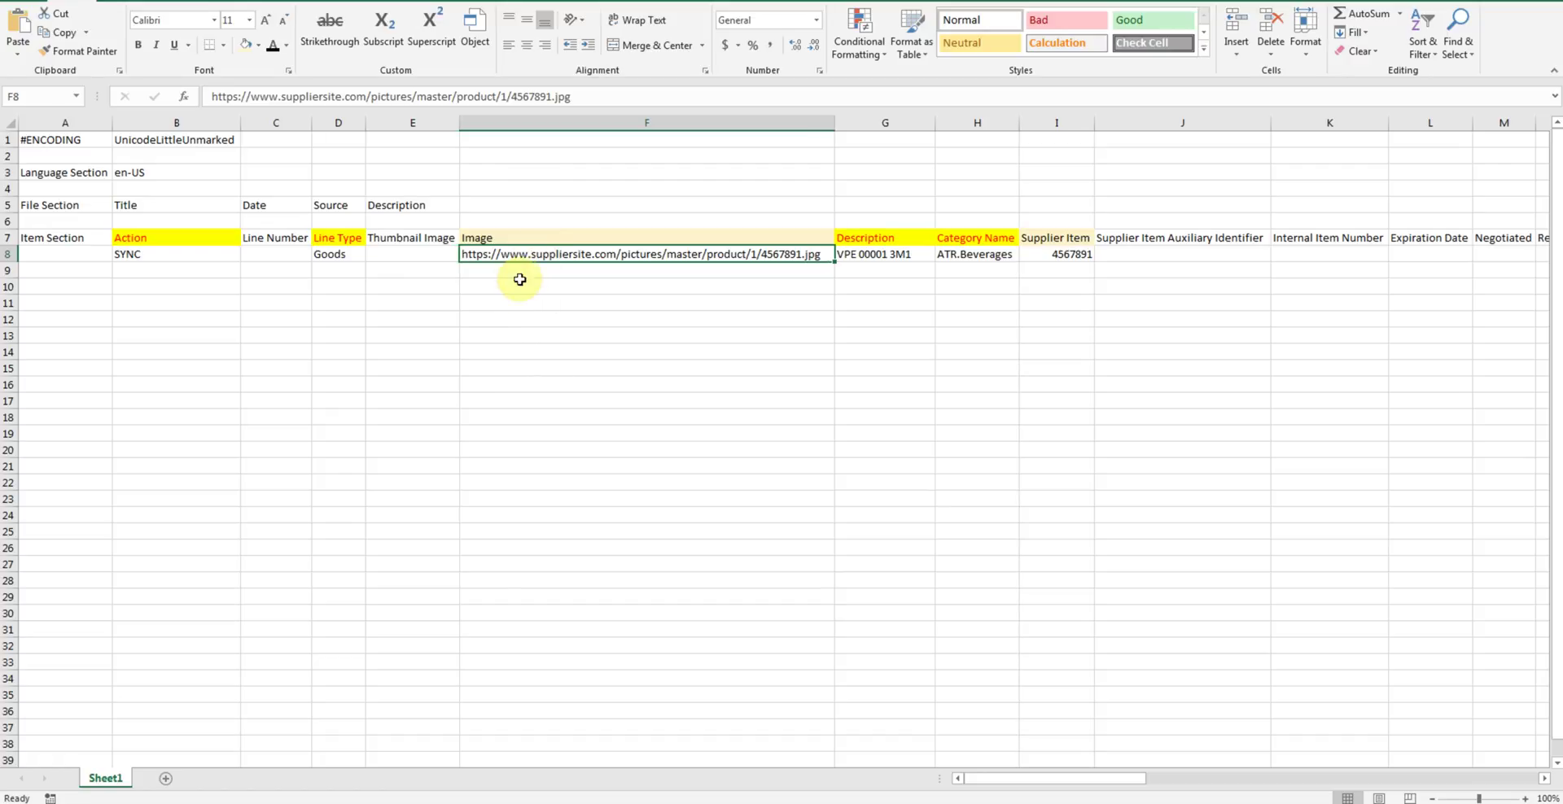
pyautogui.click(415, 253)
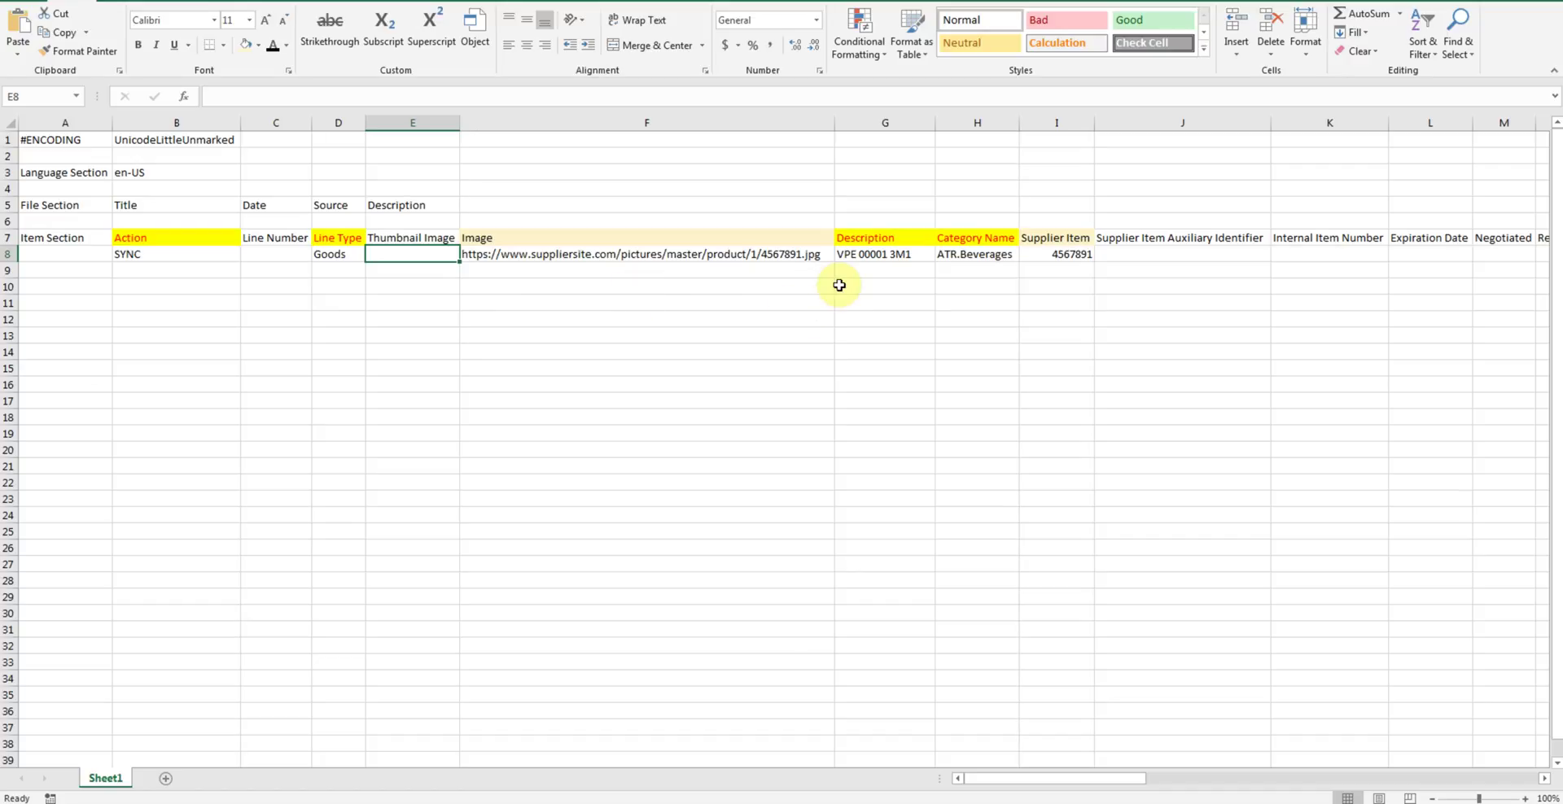
pyautogui.click(895, 256)
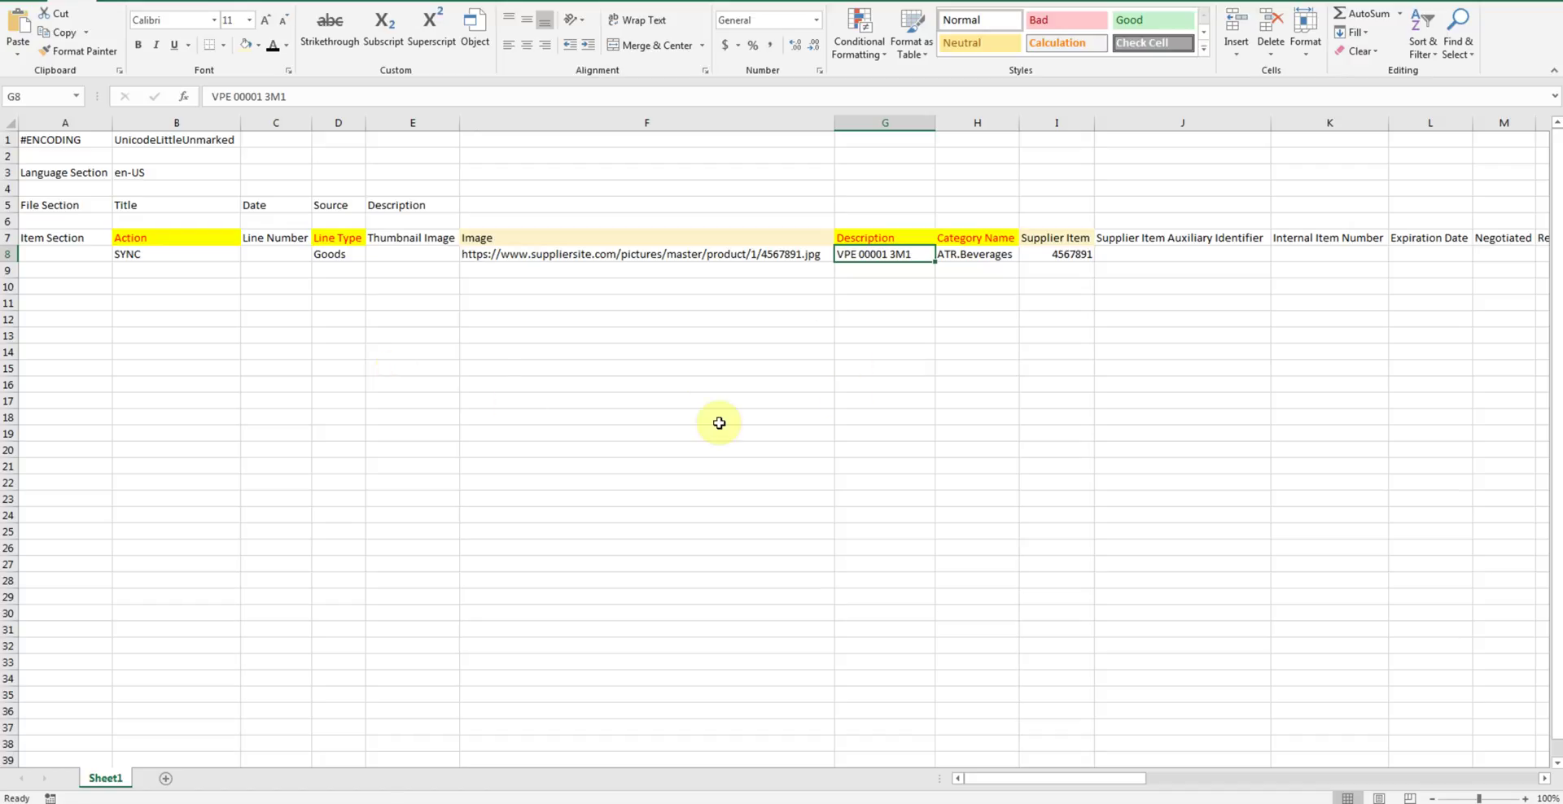
pyautogui.click(1308, 256)
pyautogui.press('Left')
pyautogui.press('Left')
pyautogui.press('Left')
pyautogui.press('Left')
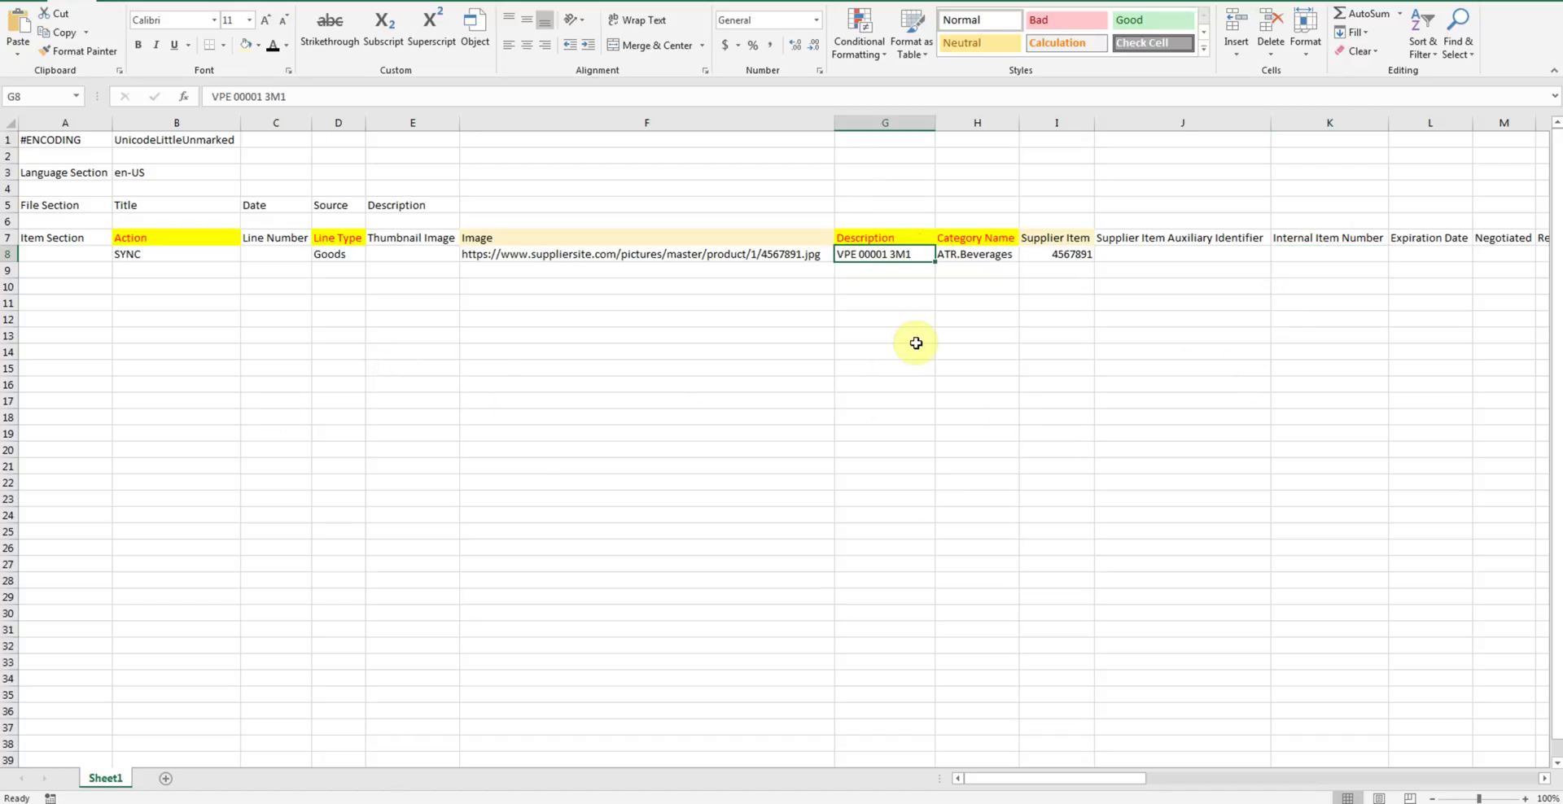
pyautogui.click(975, 255)
pyautogui.click(1056, 254)
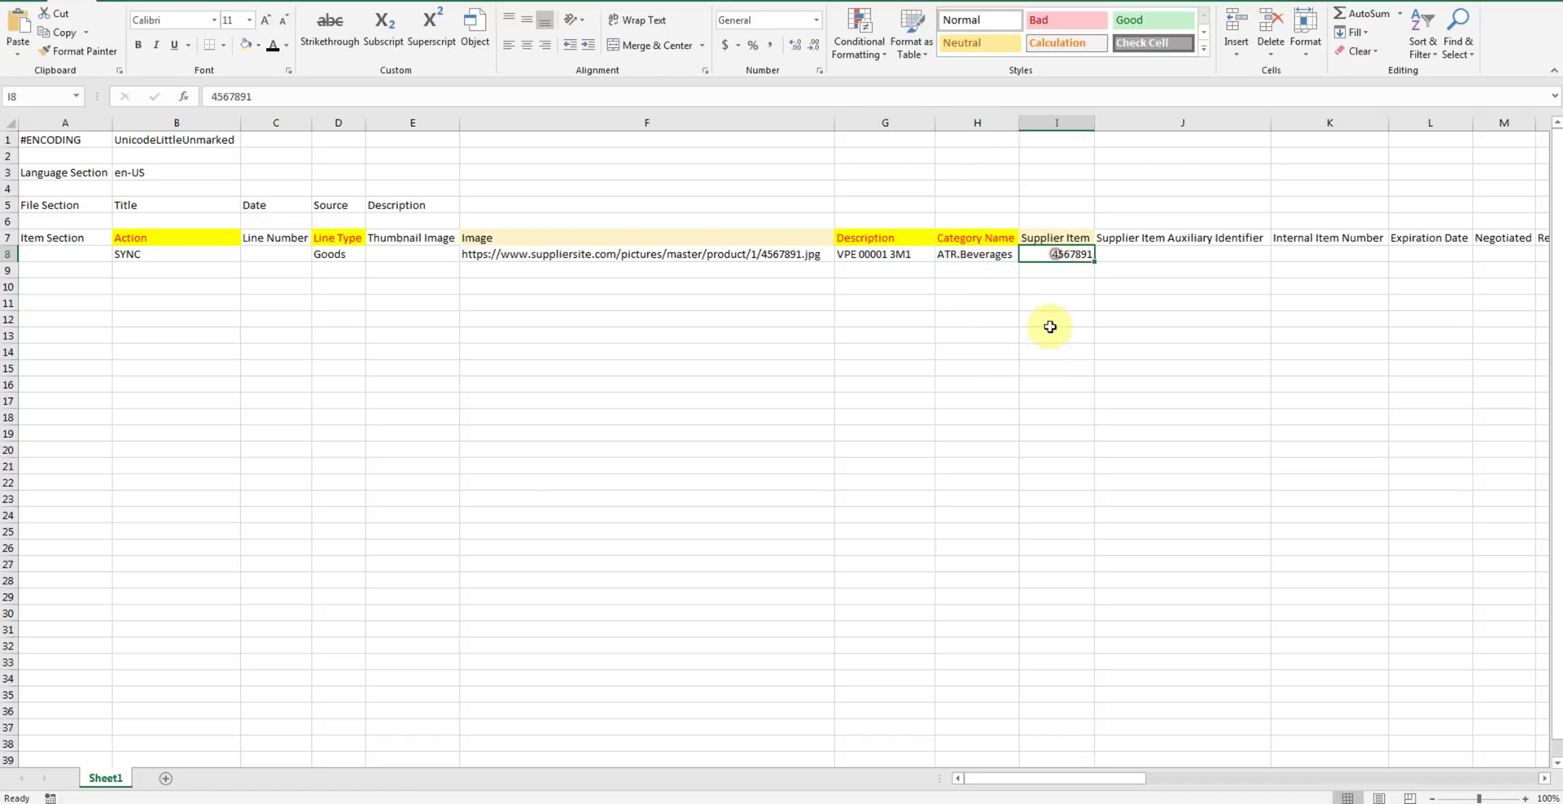
pyautogui.moveTo(1010, 779); pyautogui.dragTo(1078, 783)
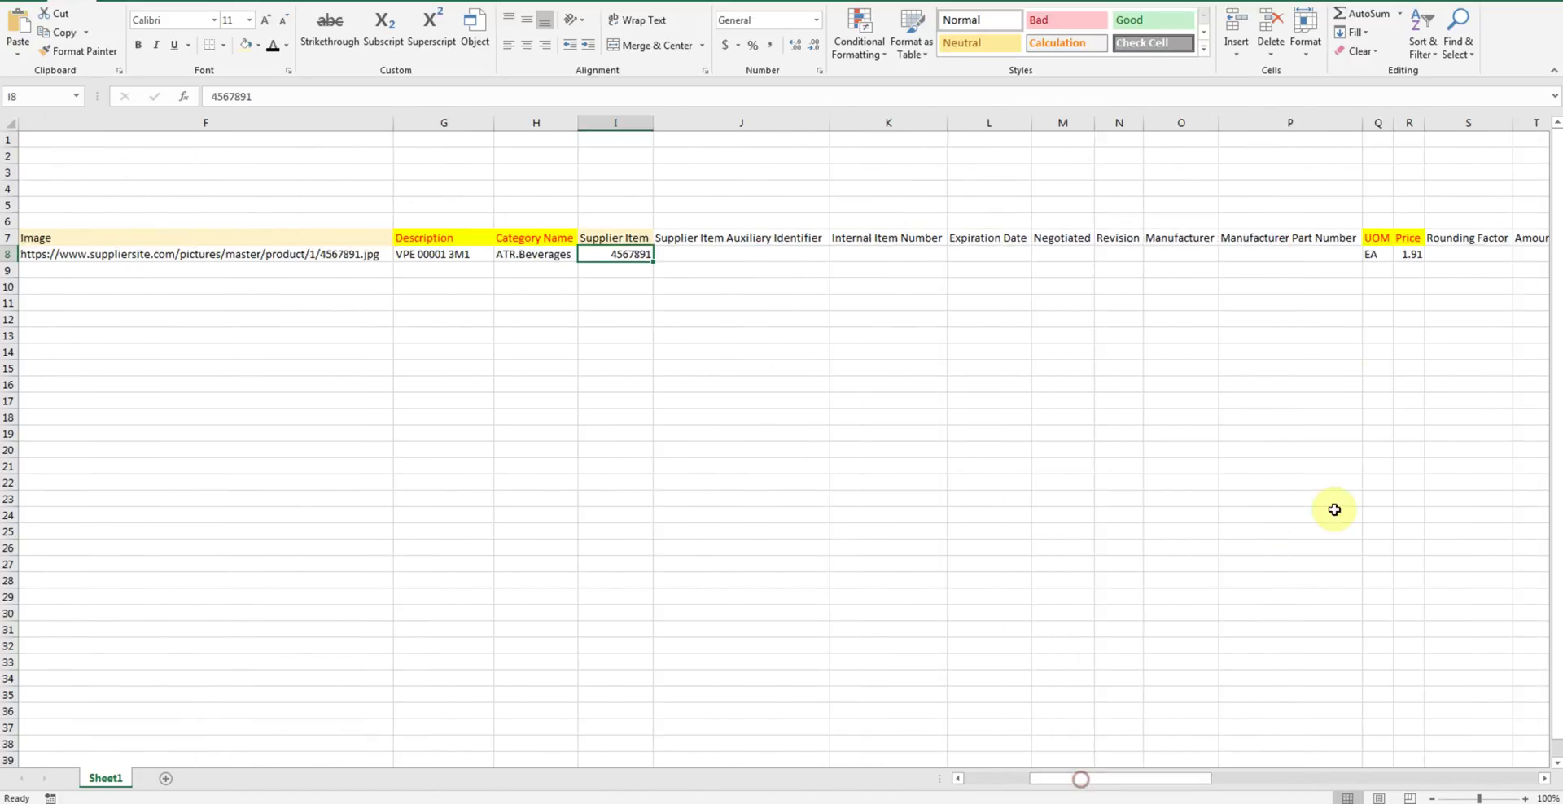
pyautogui.click(1374, 256)
pyautogui.click(1414, 270)
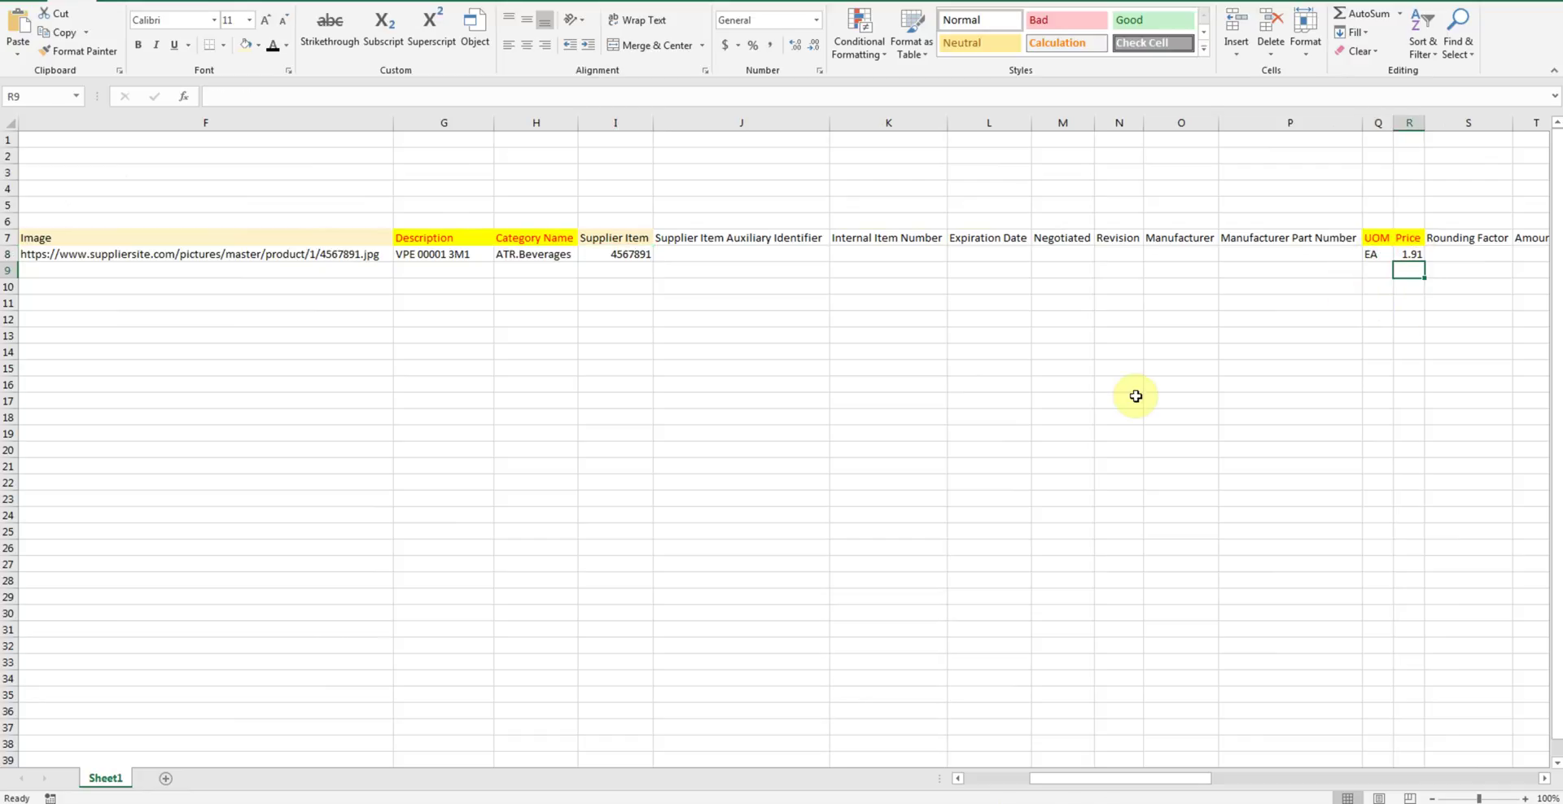
pyautogui.click(862, 238)
pyautogui.click(1004, 783)
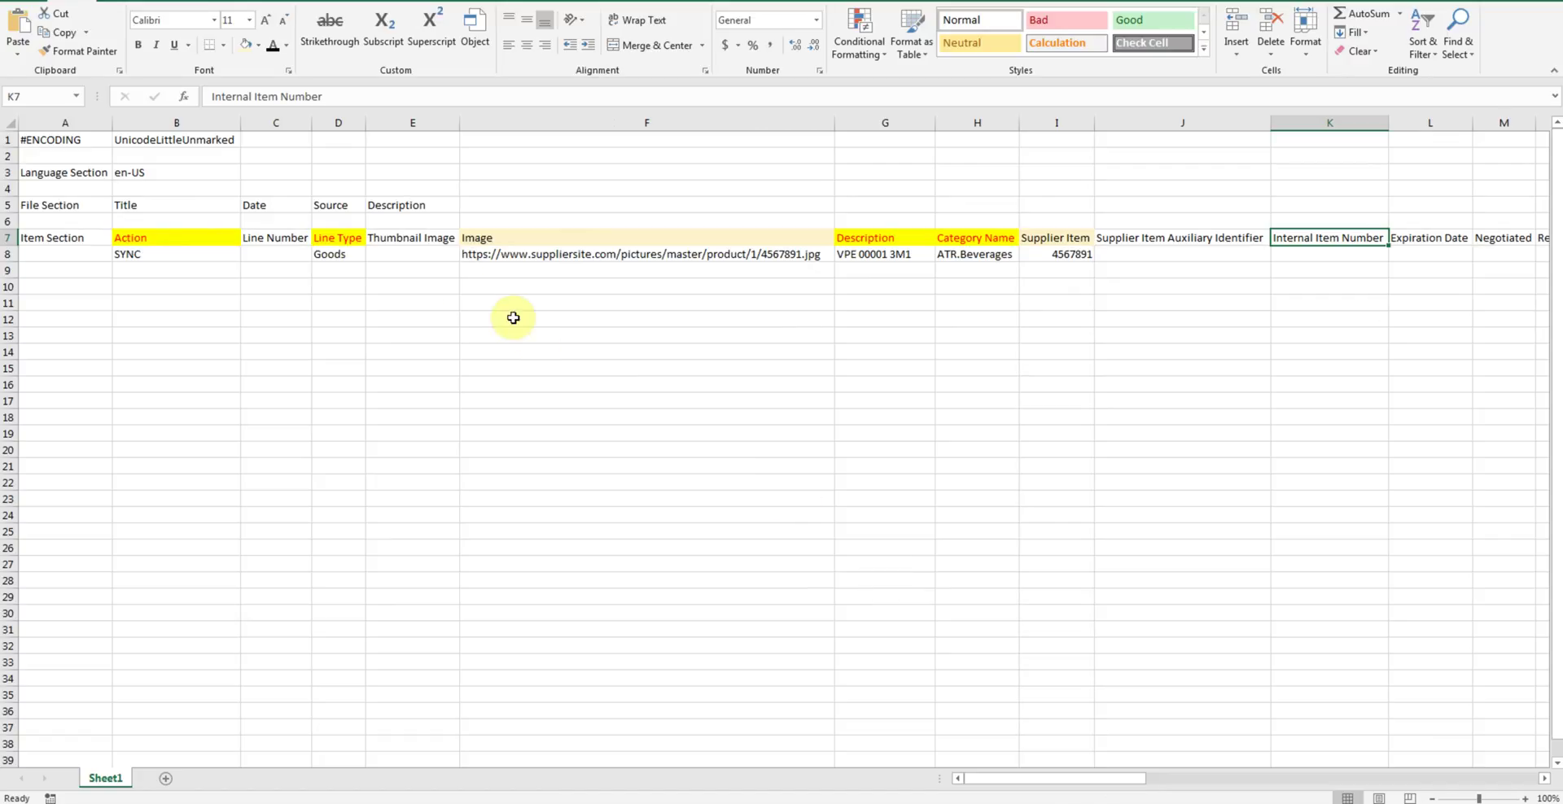
# Review the template's optional columns, from Availability, Lead Time and Alias through the URL and price break fields to Discount
pyautogui.click(296, 270)
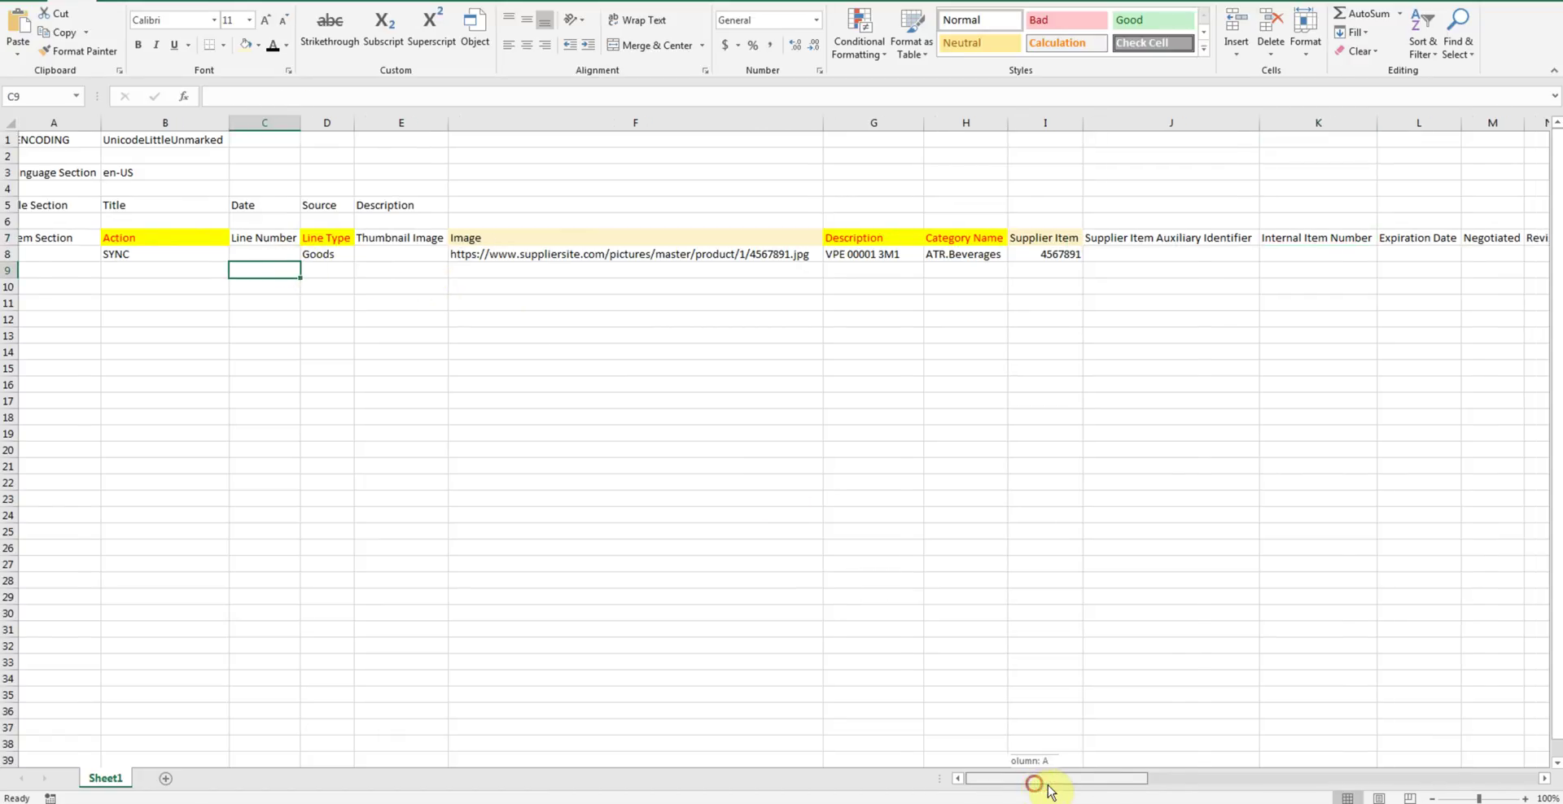
pyautogui.moveTo(1047, 783); pyautogui.dragTo(1159, 783)
pyautogui.click(797, 254)
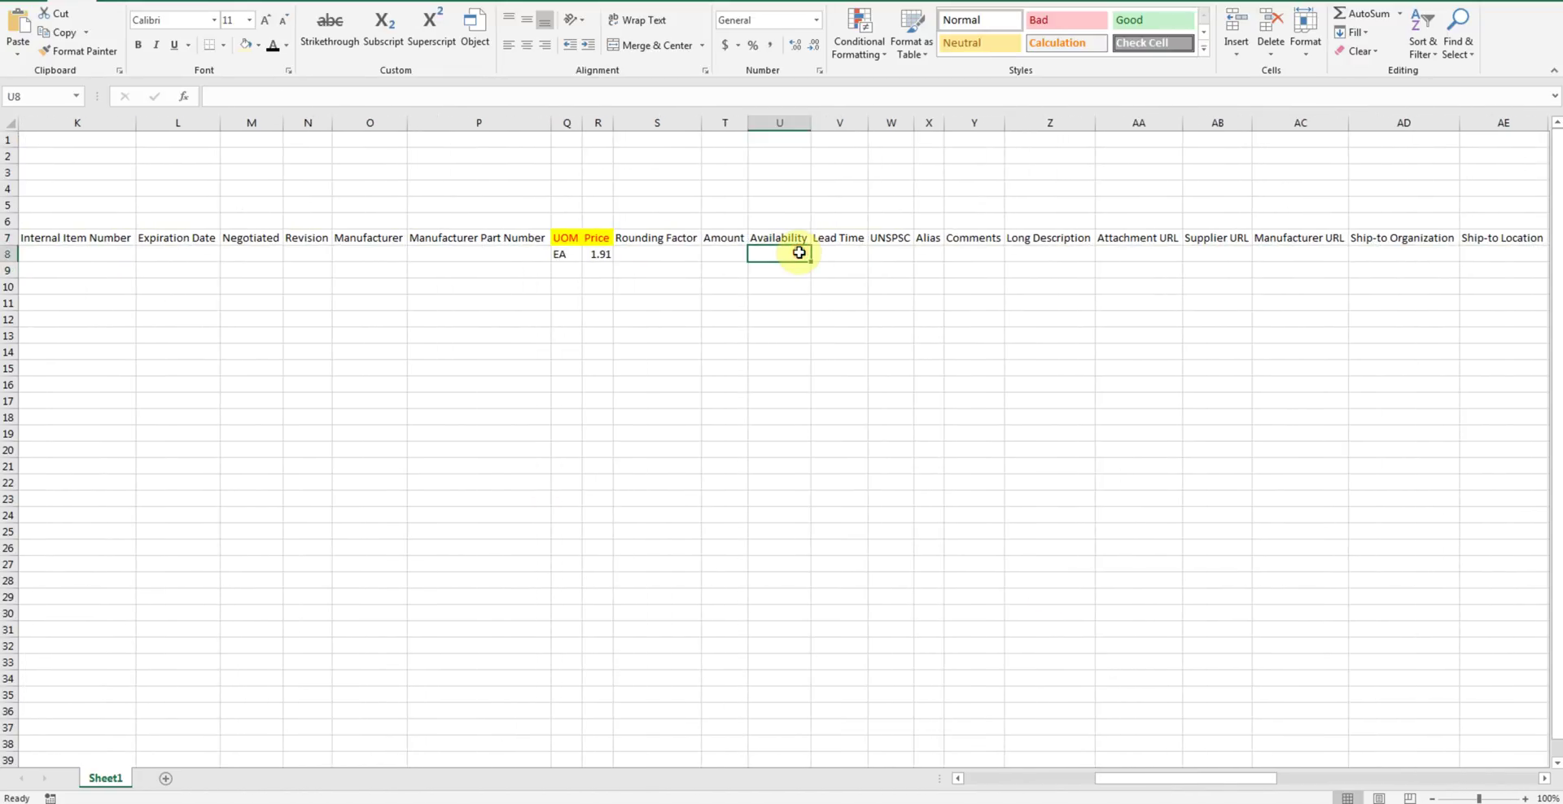
pyautogui.click(852, 255)
pyautogui.click(928, 255)
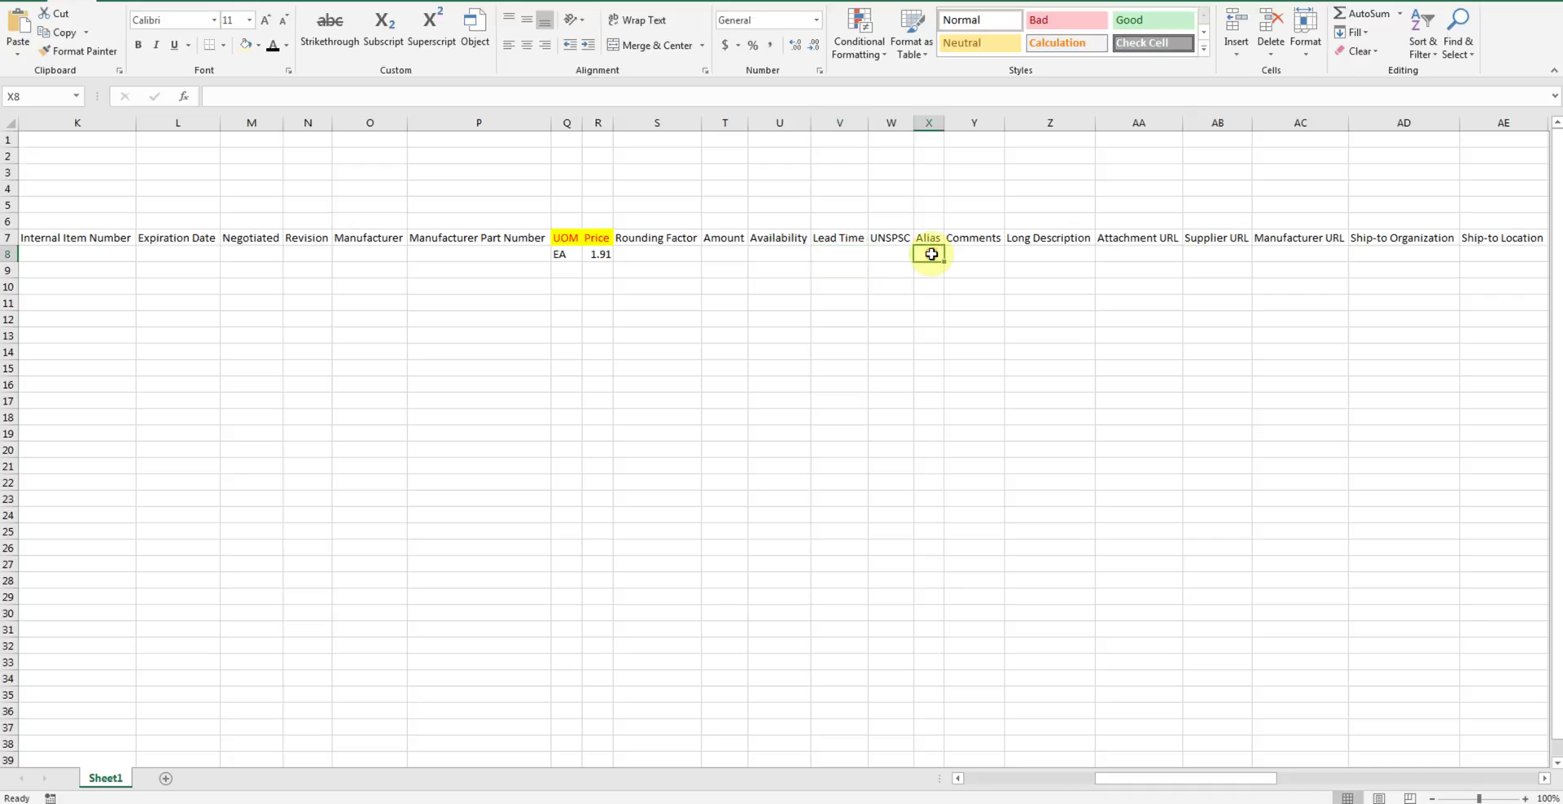
pyautogui.click(975, 256)
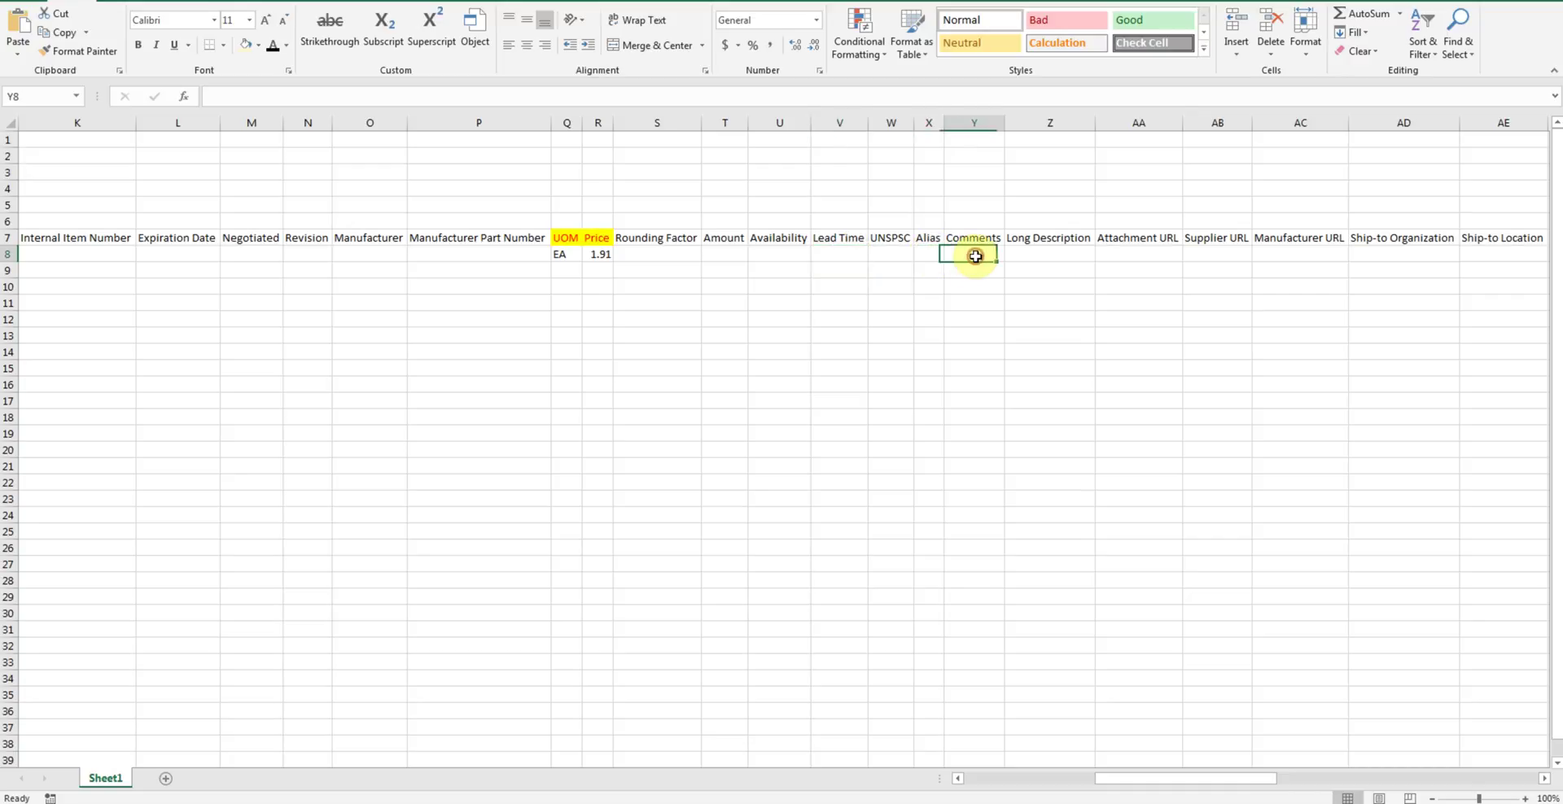
pyautogui.click(1061, 258)
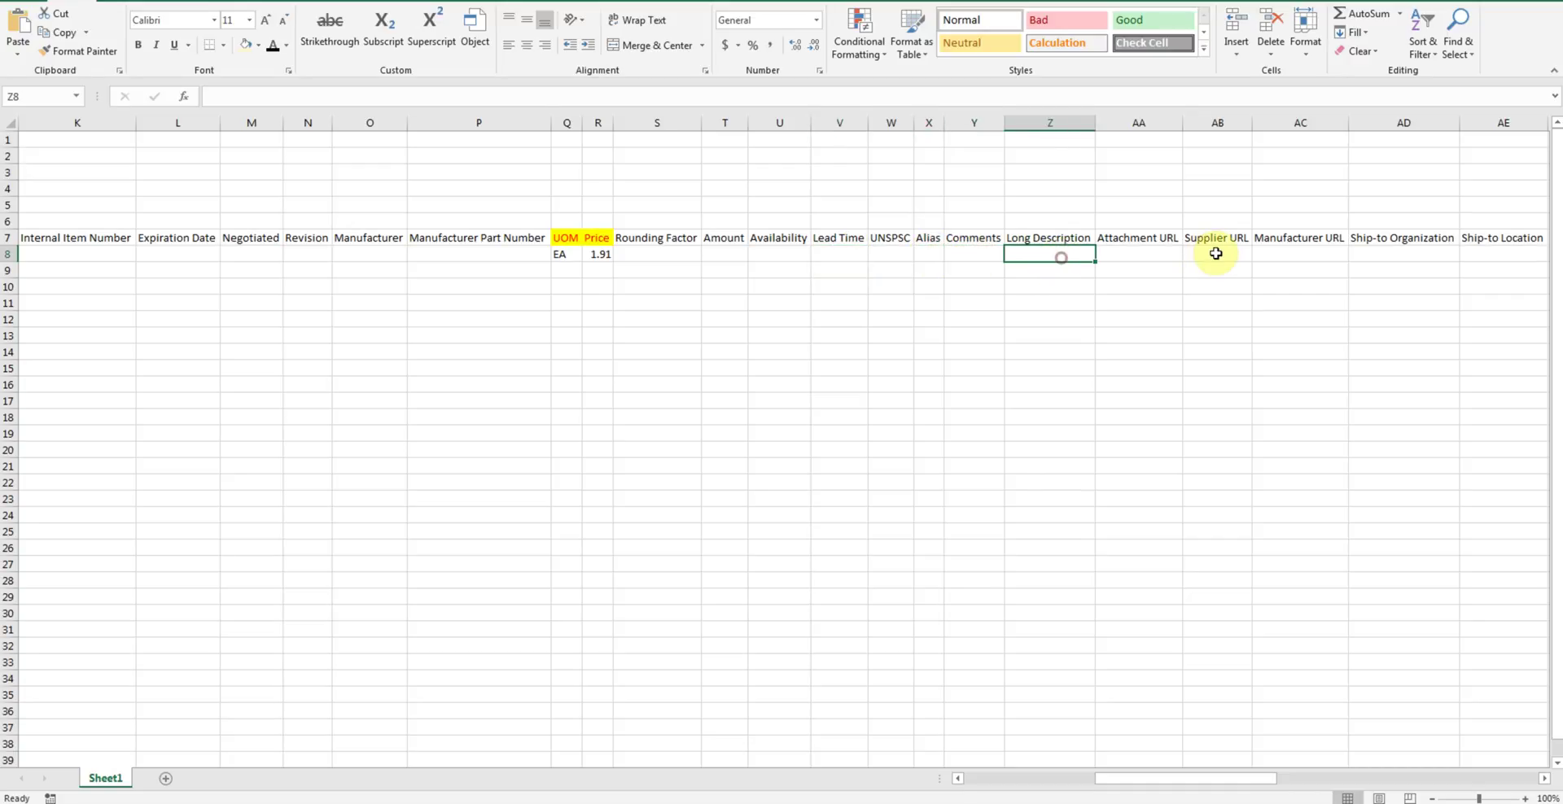
pyautogui.click(1148, 254)
pyautogui.click(1225, 254)
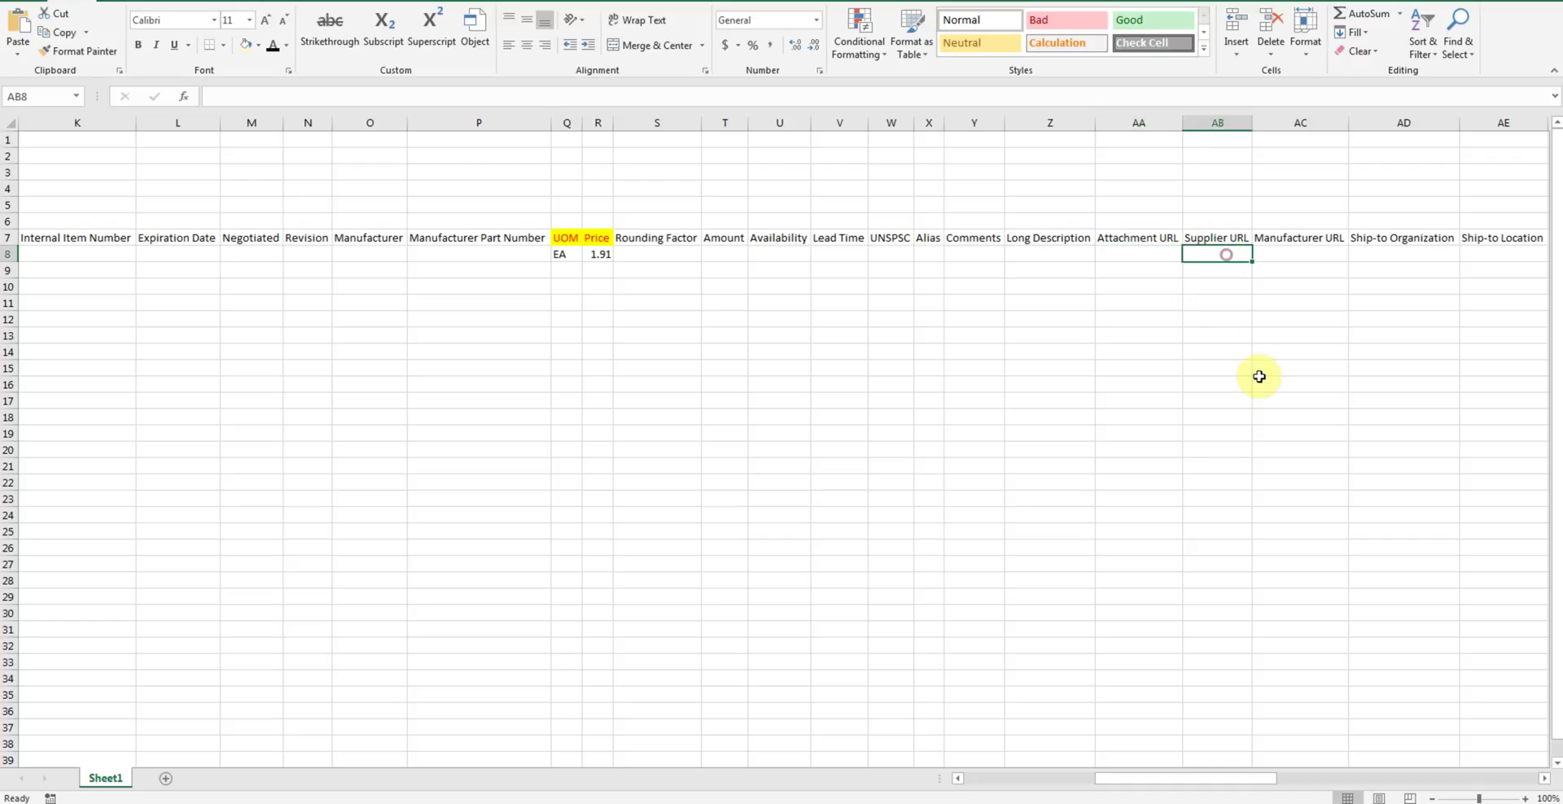
pyautogui.moveTo(1212, 781); pyautogui.dragTo(1335, 786)
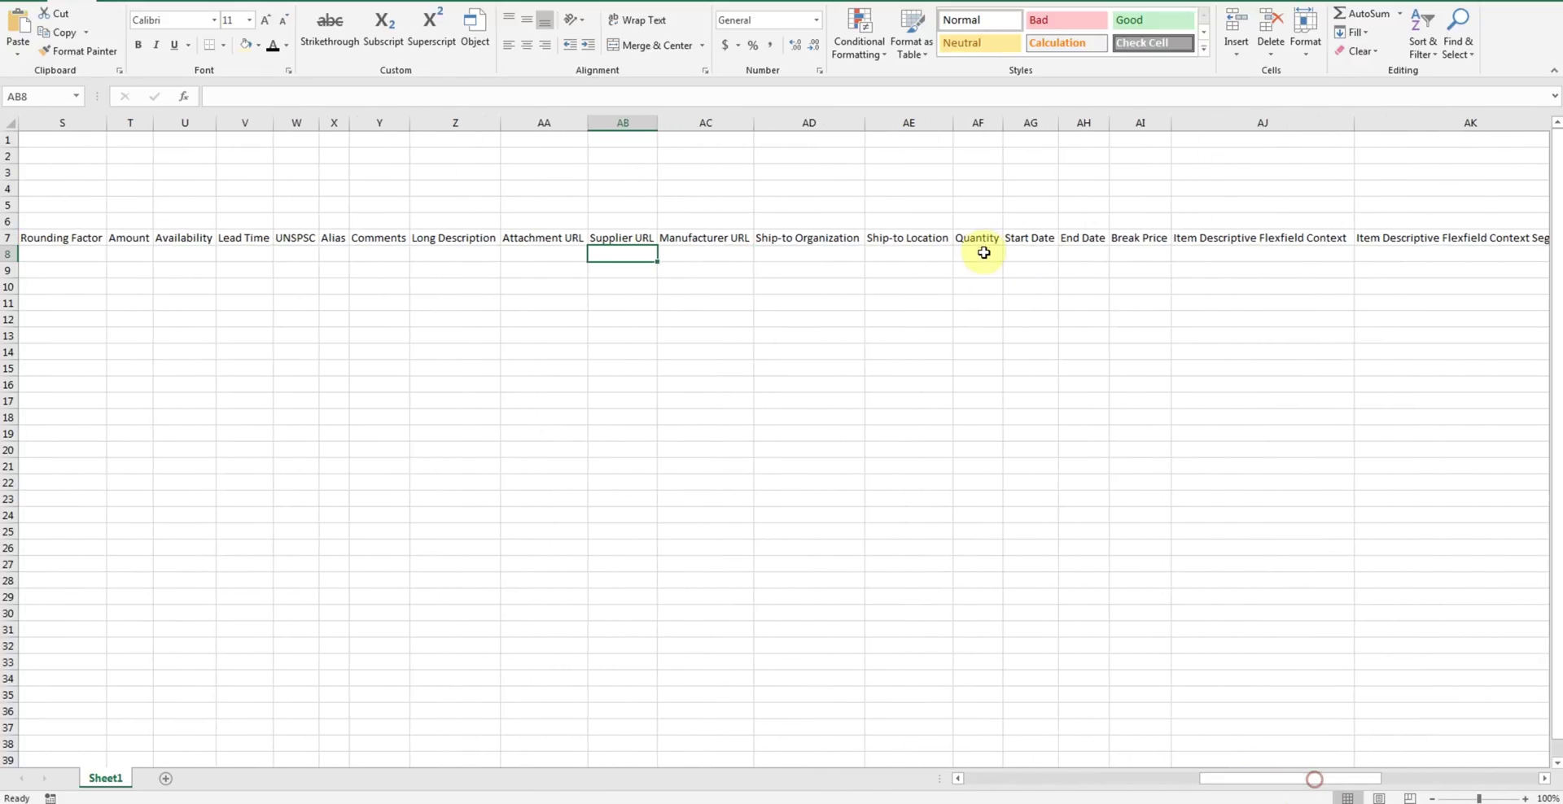
pyautogui.click(983, 253)
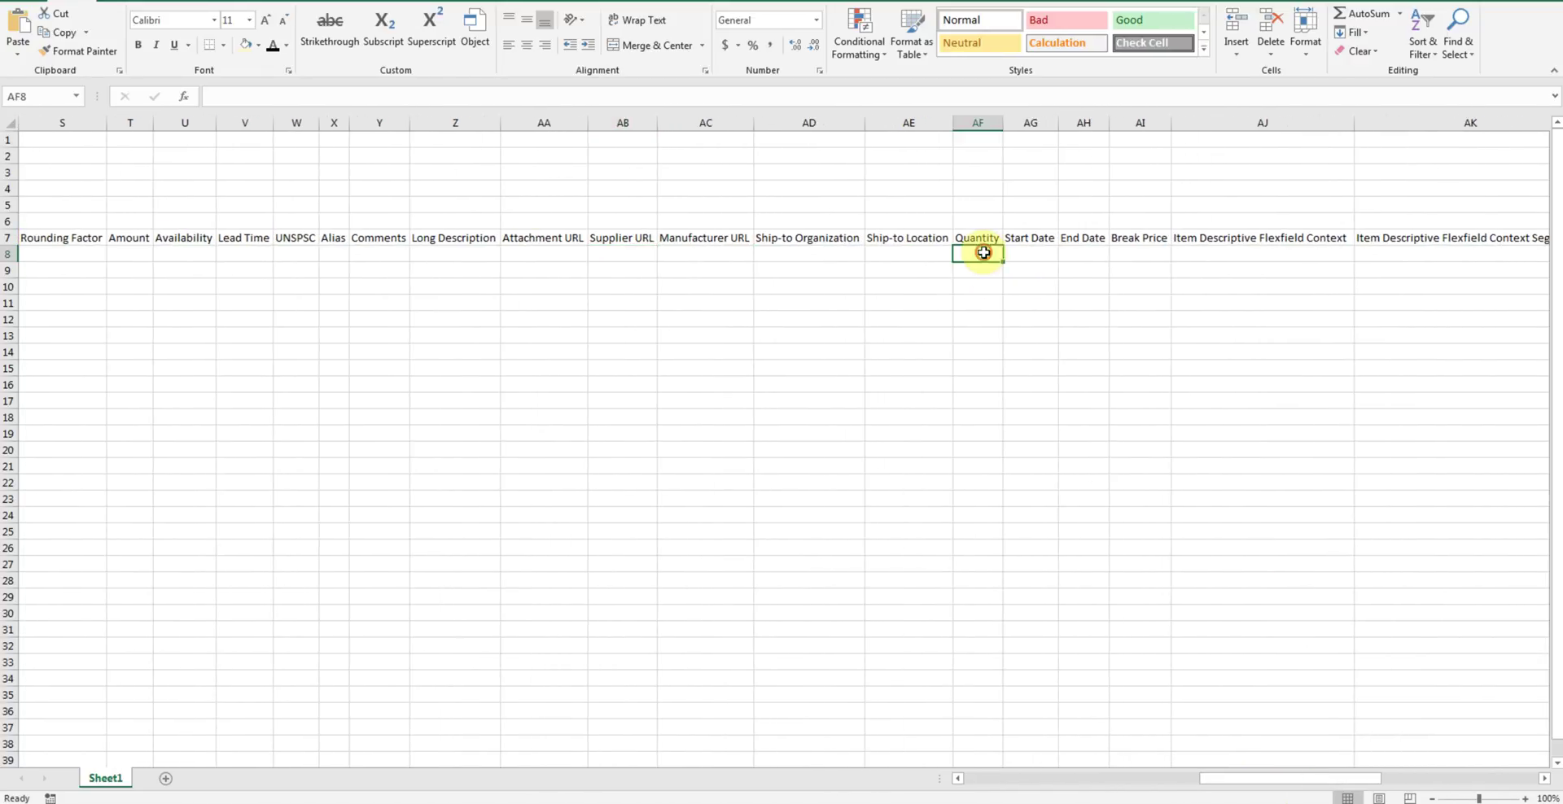
pyautogui.click(1044, 256)
pyautogui.click(1078, 254)
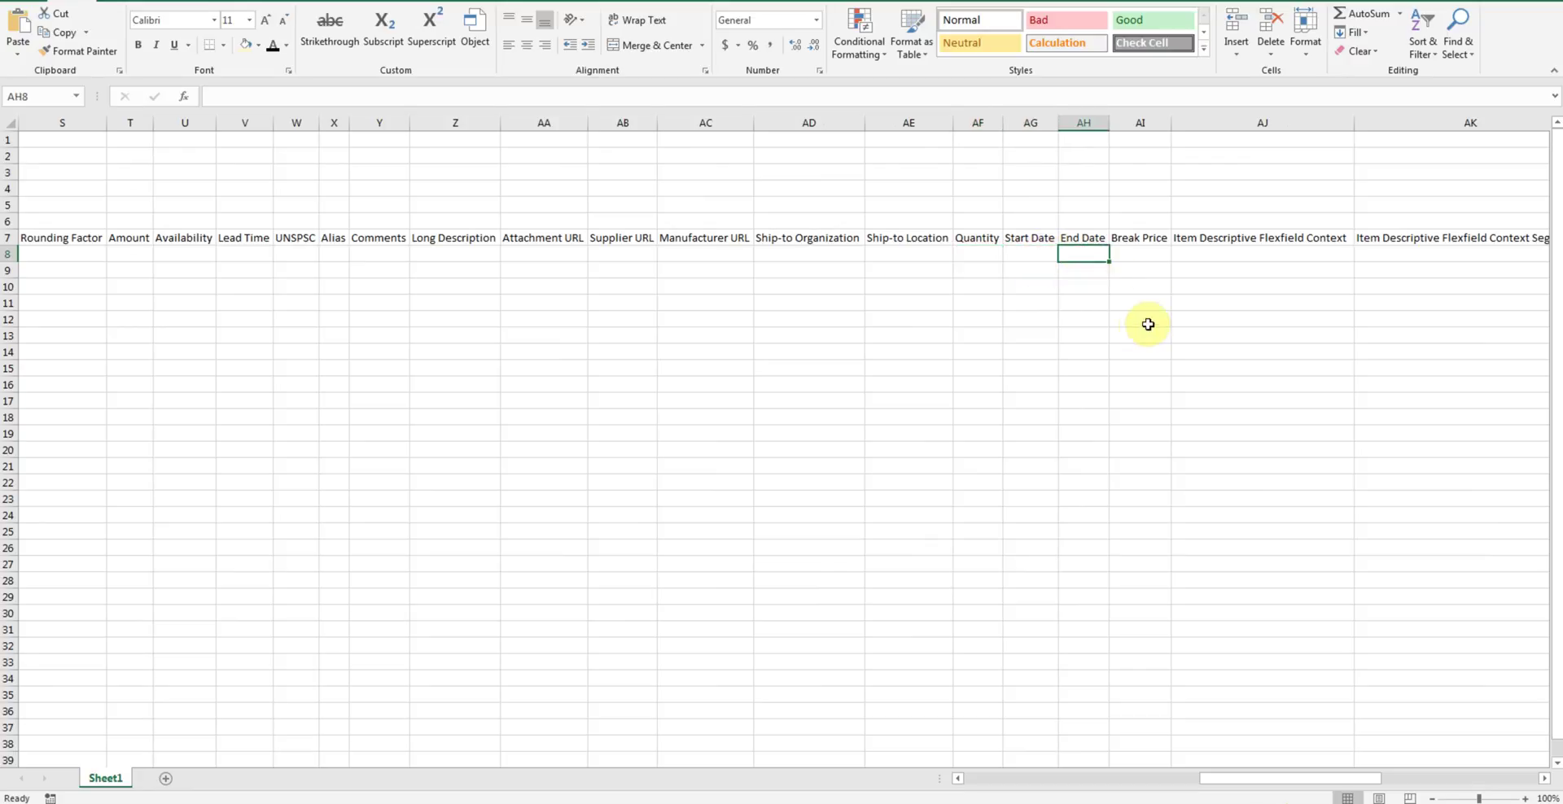
pyautogui.click(1143, 255)
pyautogui.moveTo(1332, 784); pyautogui.dragTo(1478, 780)
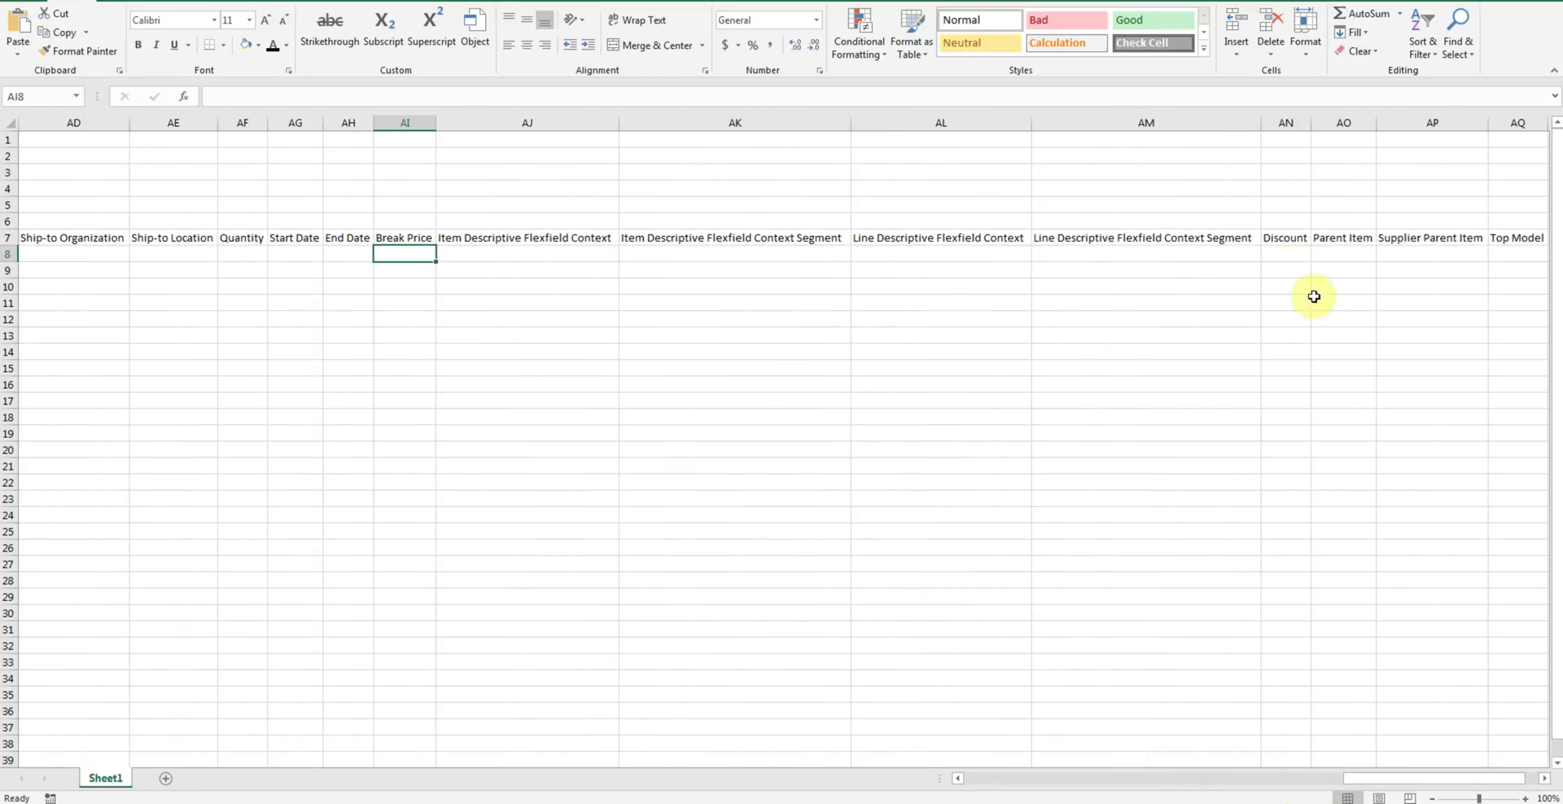
pyautogui.click(1286, 254)
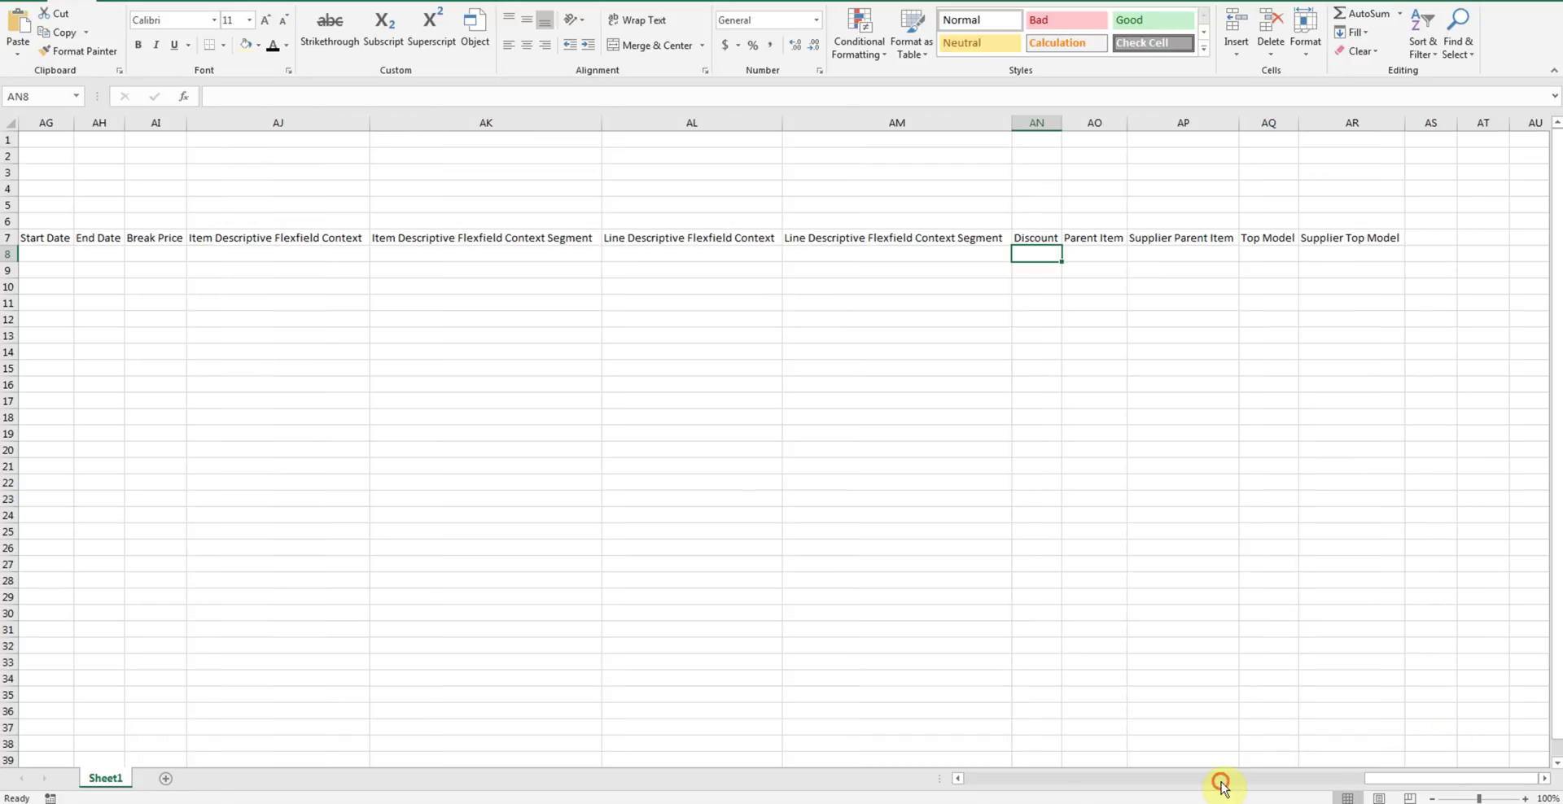
# Fill the sample line in row 8 down to row 26, including the UOM and Price columns
pyautogui.moveTo(1221, 785); pyautogui.dragTo(1018, 782)
pyautogui.moveTo(178, 258); pyautogui.dragTo(1095, 548)
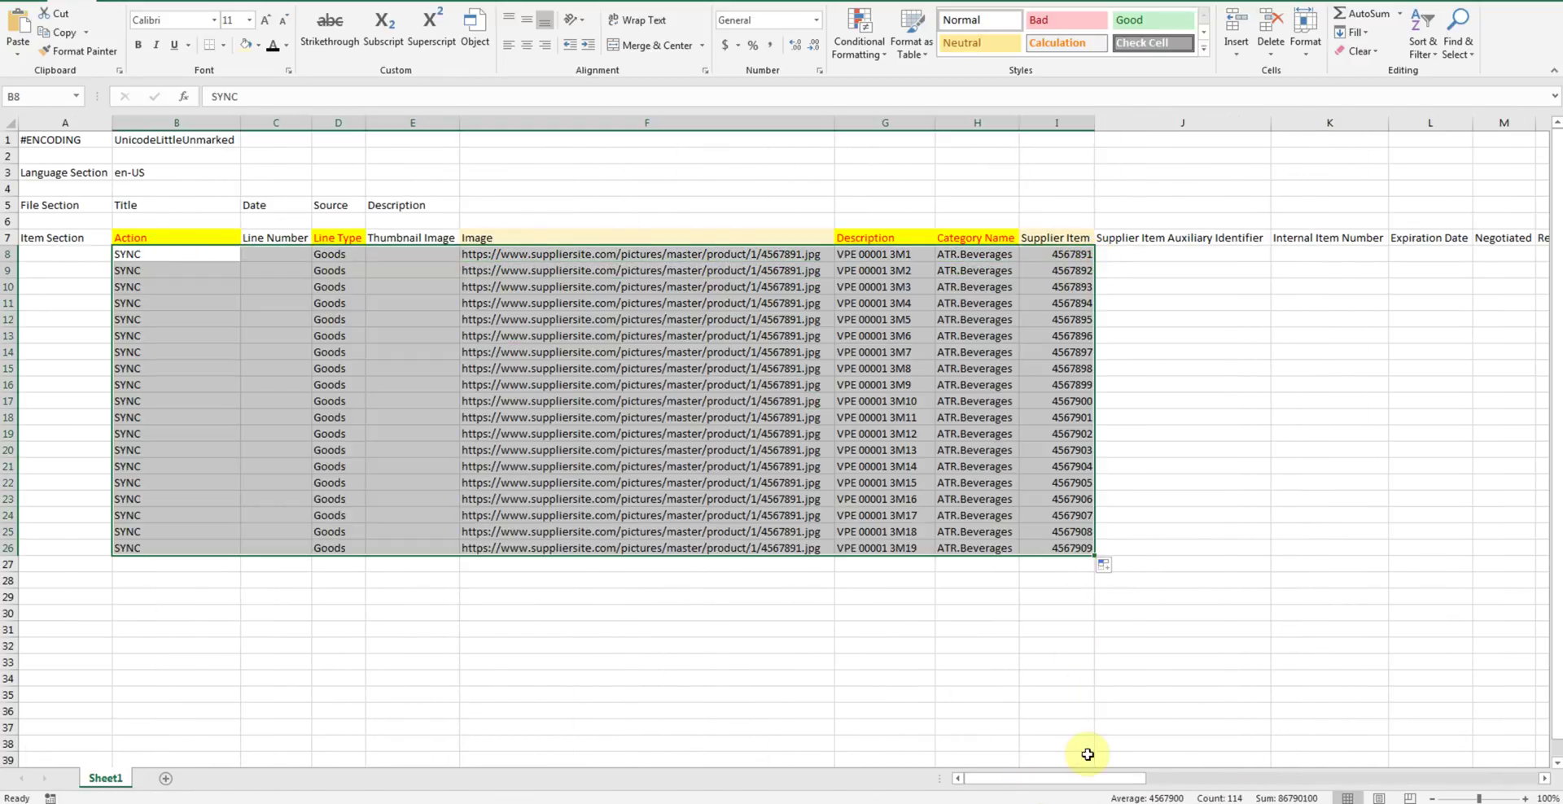
pyautogui.moveTo(1057, 781); pyautogui.dragTo(1143, 783)
pyautogui.moveTo(1003, 254); pyautogui.dragTo(1036, 254)
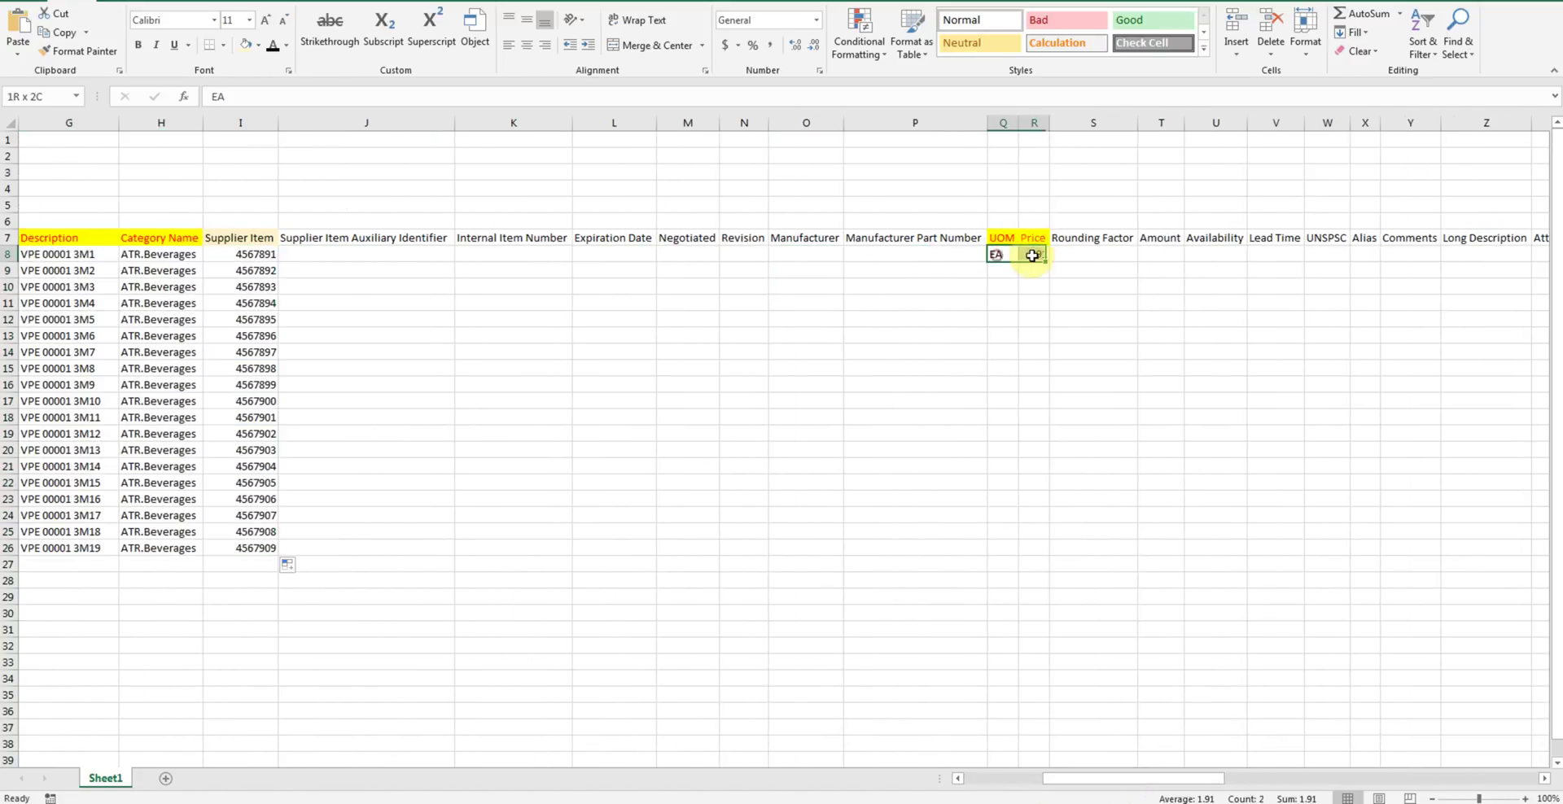
pyautogui.doubleClick(1050, 262)
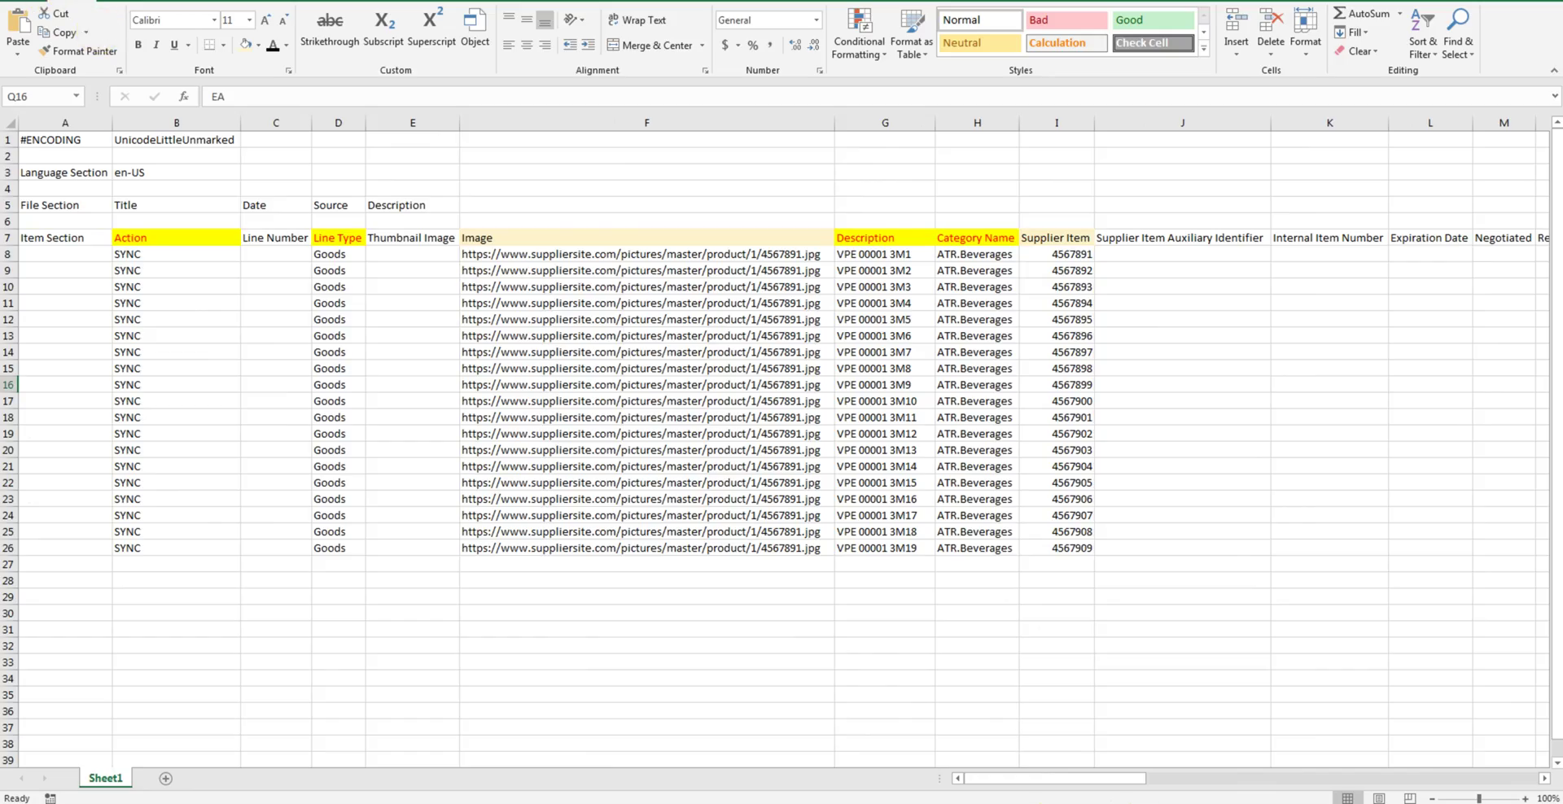
# Save the workbook in the upload lines folder as Book01 in Unicode Text (*.txt) format
pyautogui.hotkey('ctrl', 's')
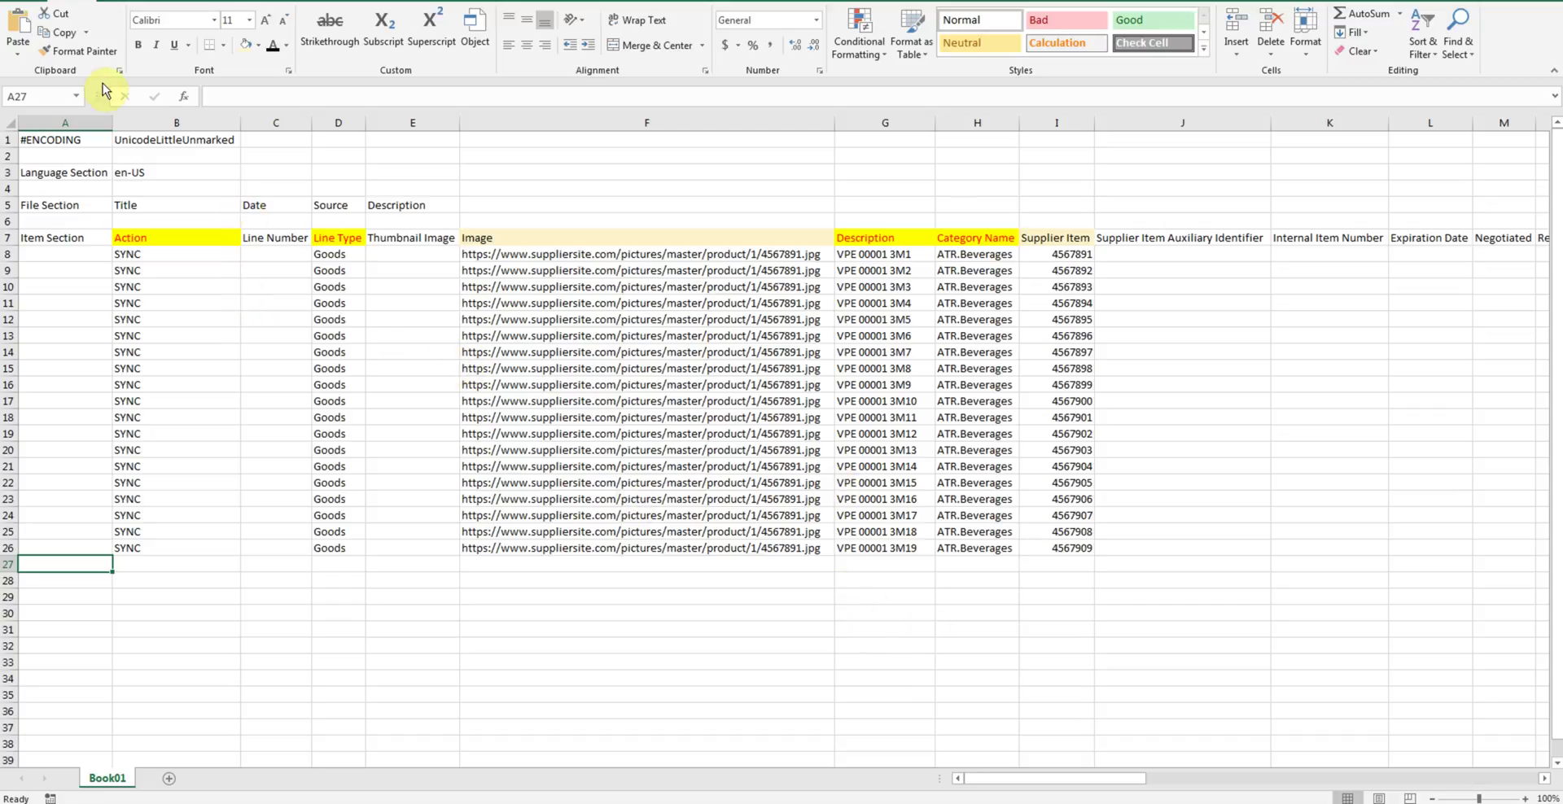
pyautogui.click(34, 1)
pyautogui.click(55, 160)
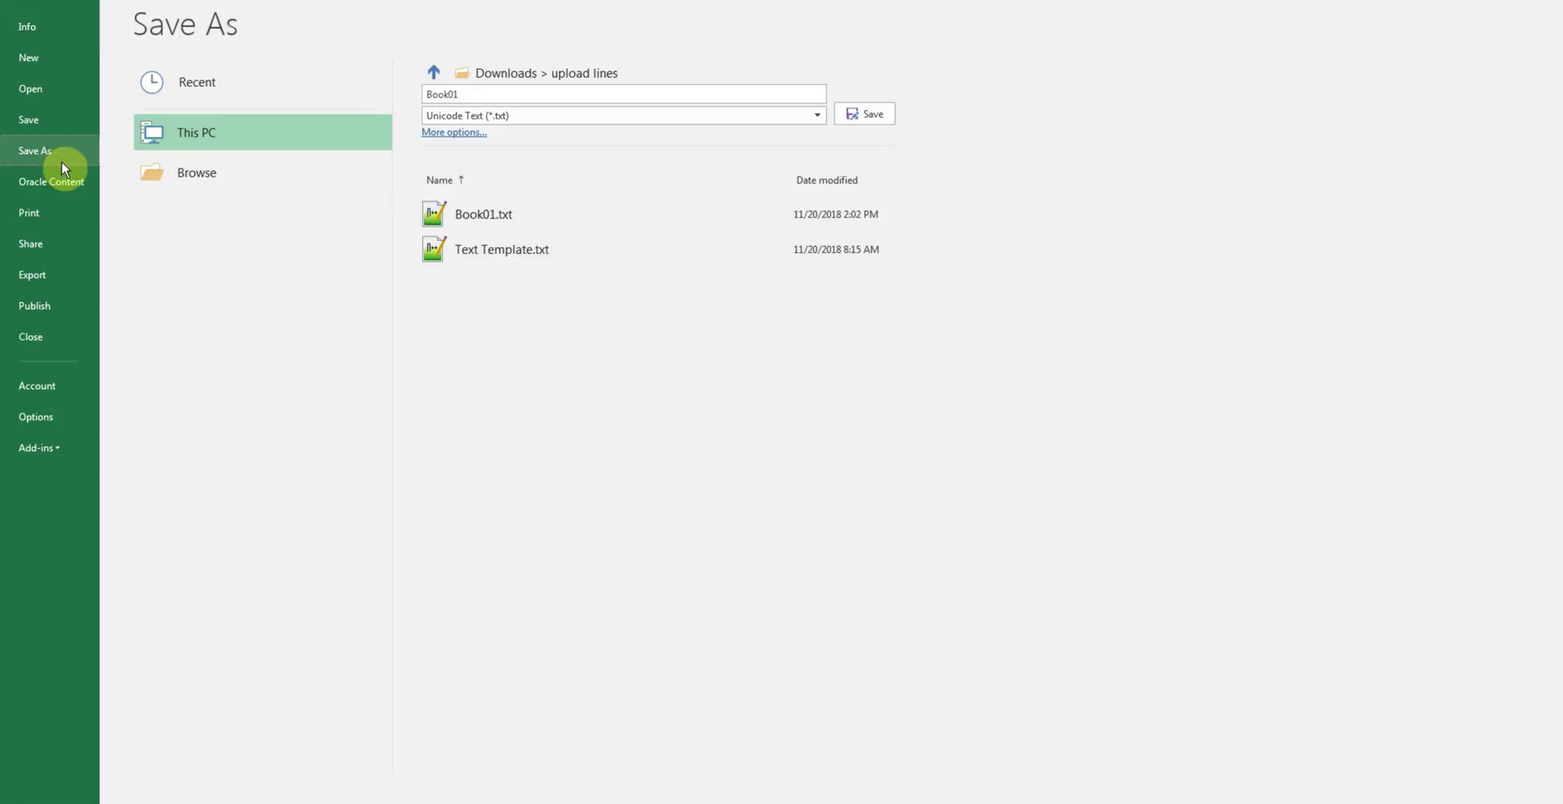
pyautogui.click(875, 120)
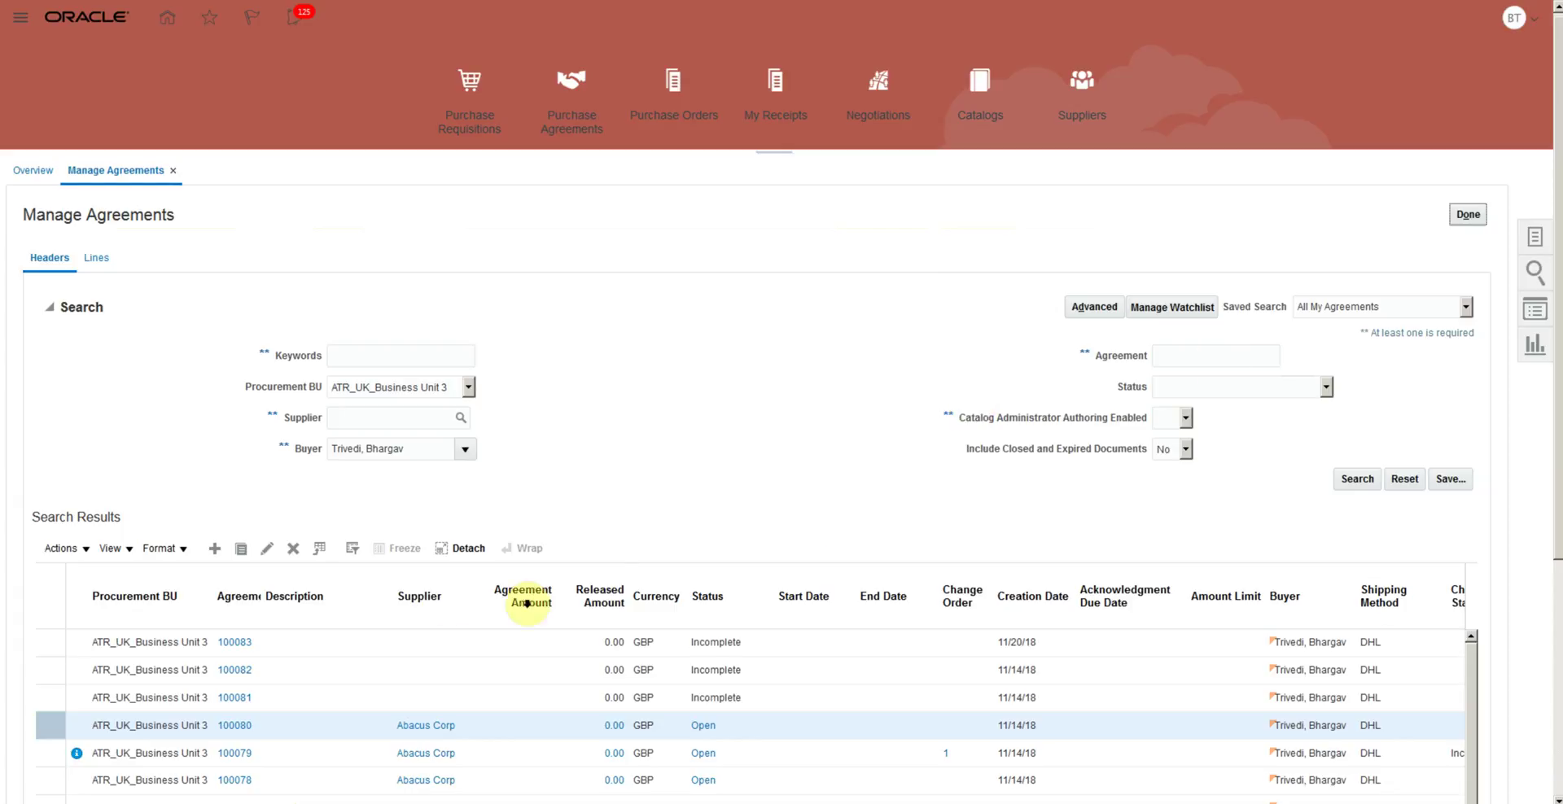
# Switch to Oracle Procurement, edit the incomplete agreement created 11/20/18, and open Upload Lines for it
pyautogui.click(358, 651)
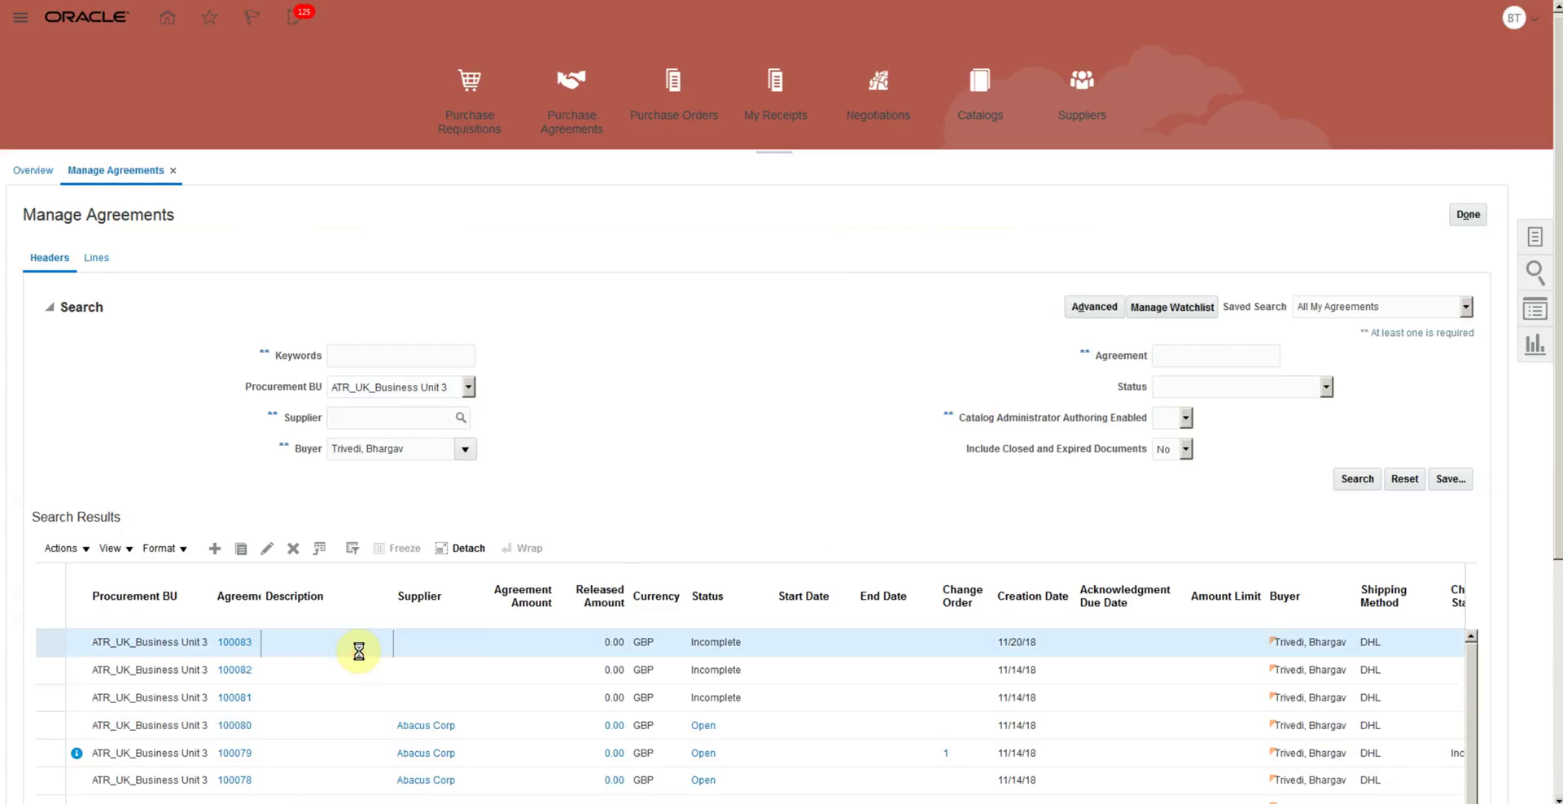
pyautogui.click(266, 548)
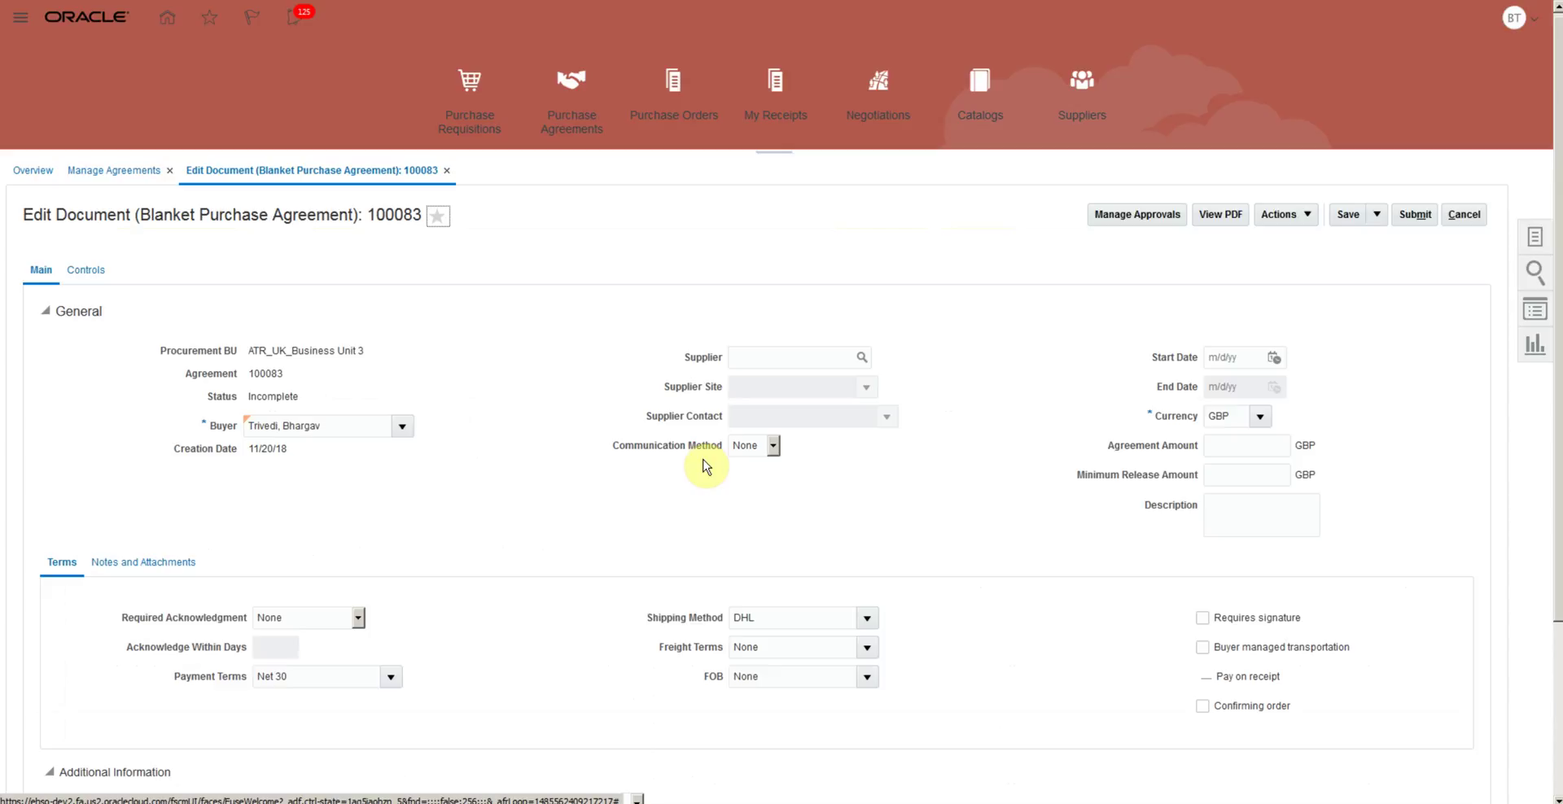
pyautogui.scroll(-3, 706, 467)
pyautogui.click(68, 654)
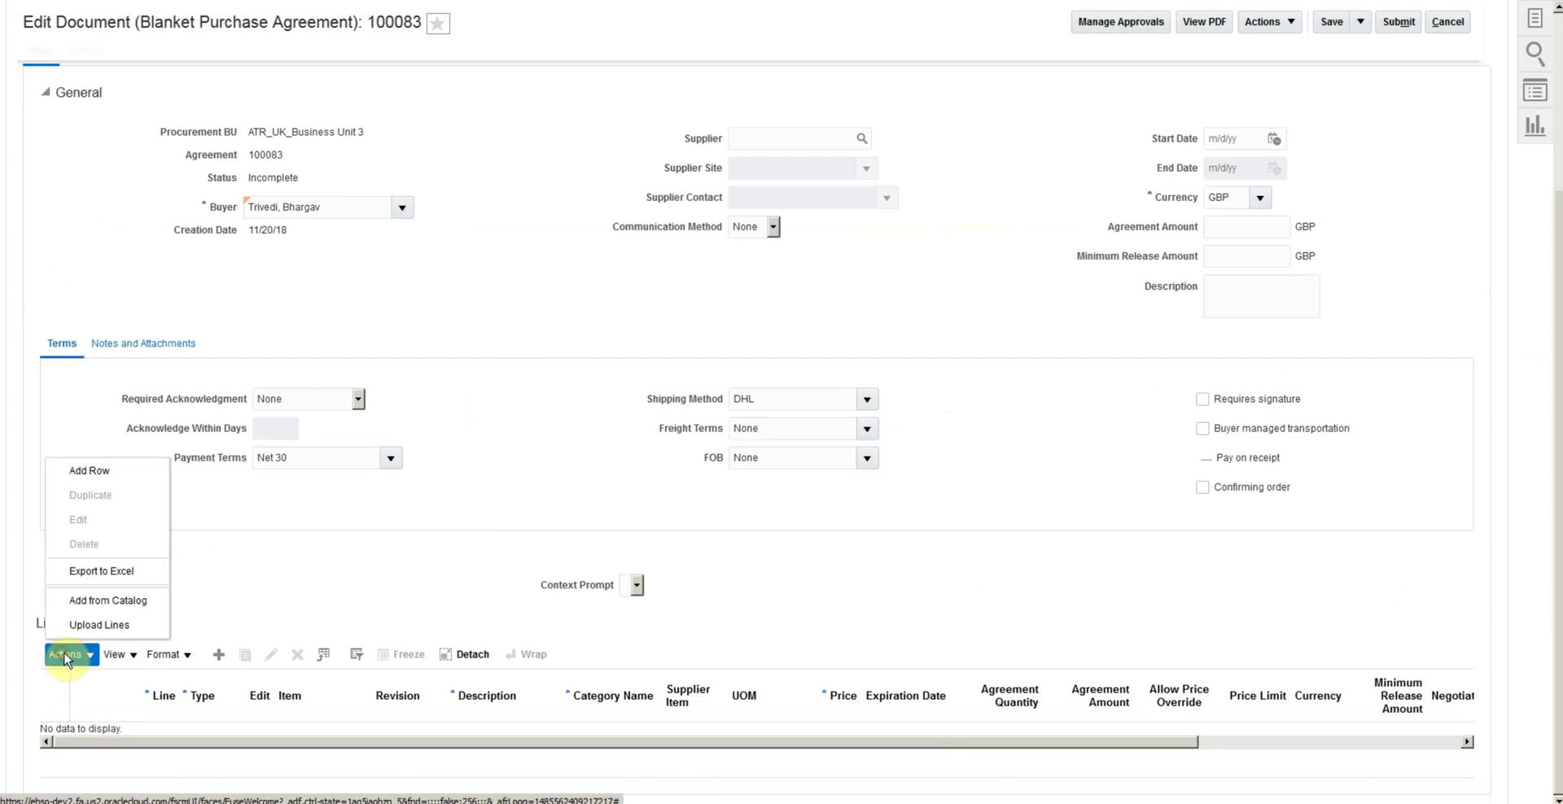
pyautogui.click(101, 626)
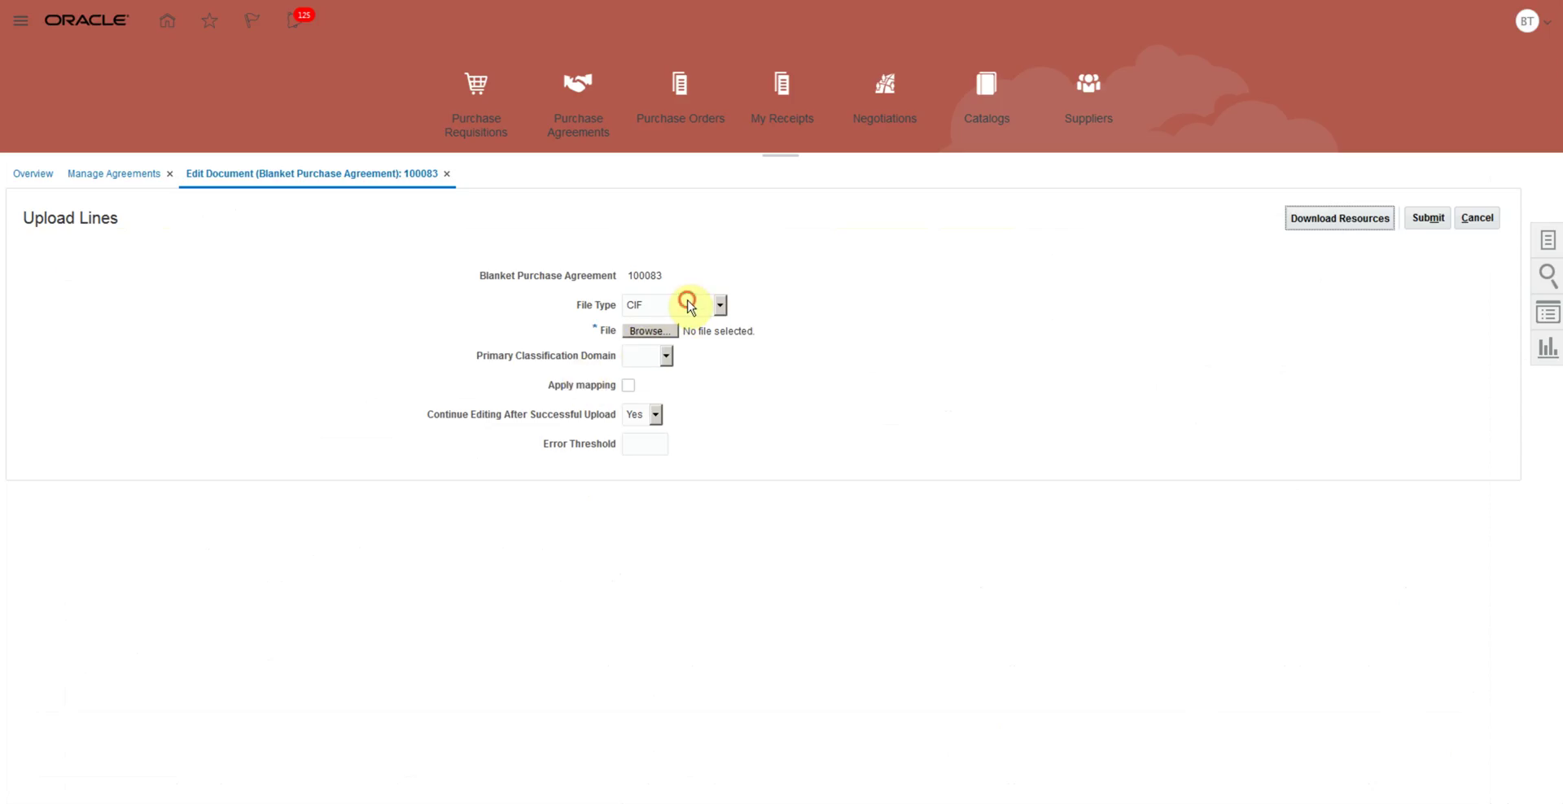
# Set the upload file type to Tab-delimited Text and choose Book01.txt from the upload lines folder
pyautogui.click(688, 305)
pyautogui.click(698, 357)
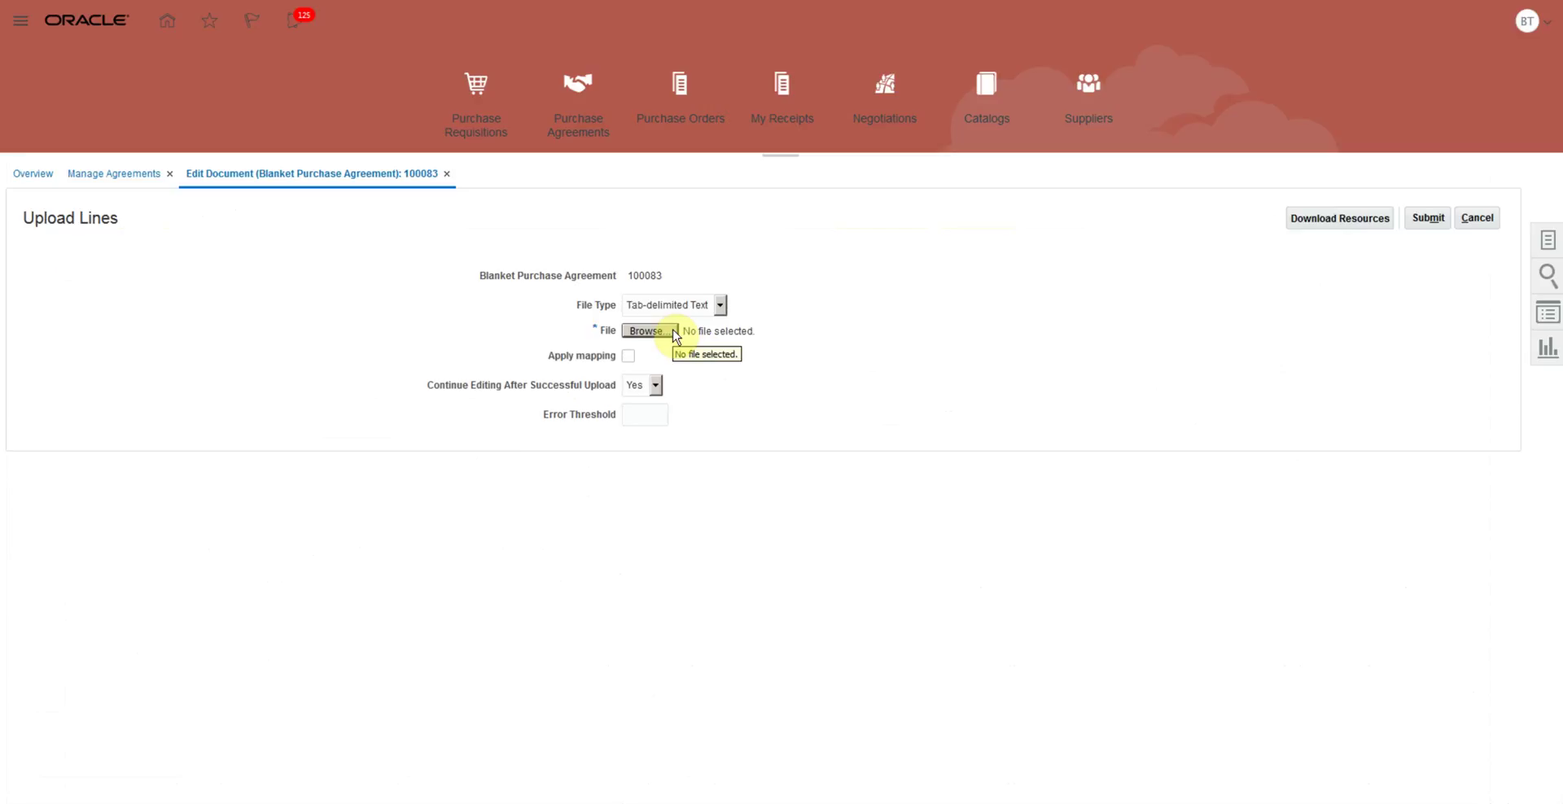
pyautogui.click(673, 337)
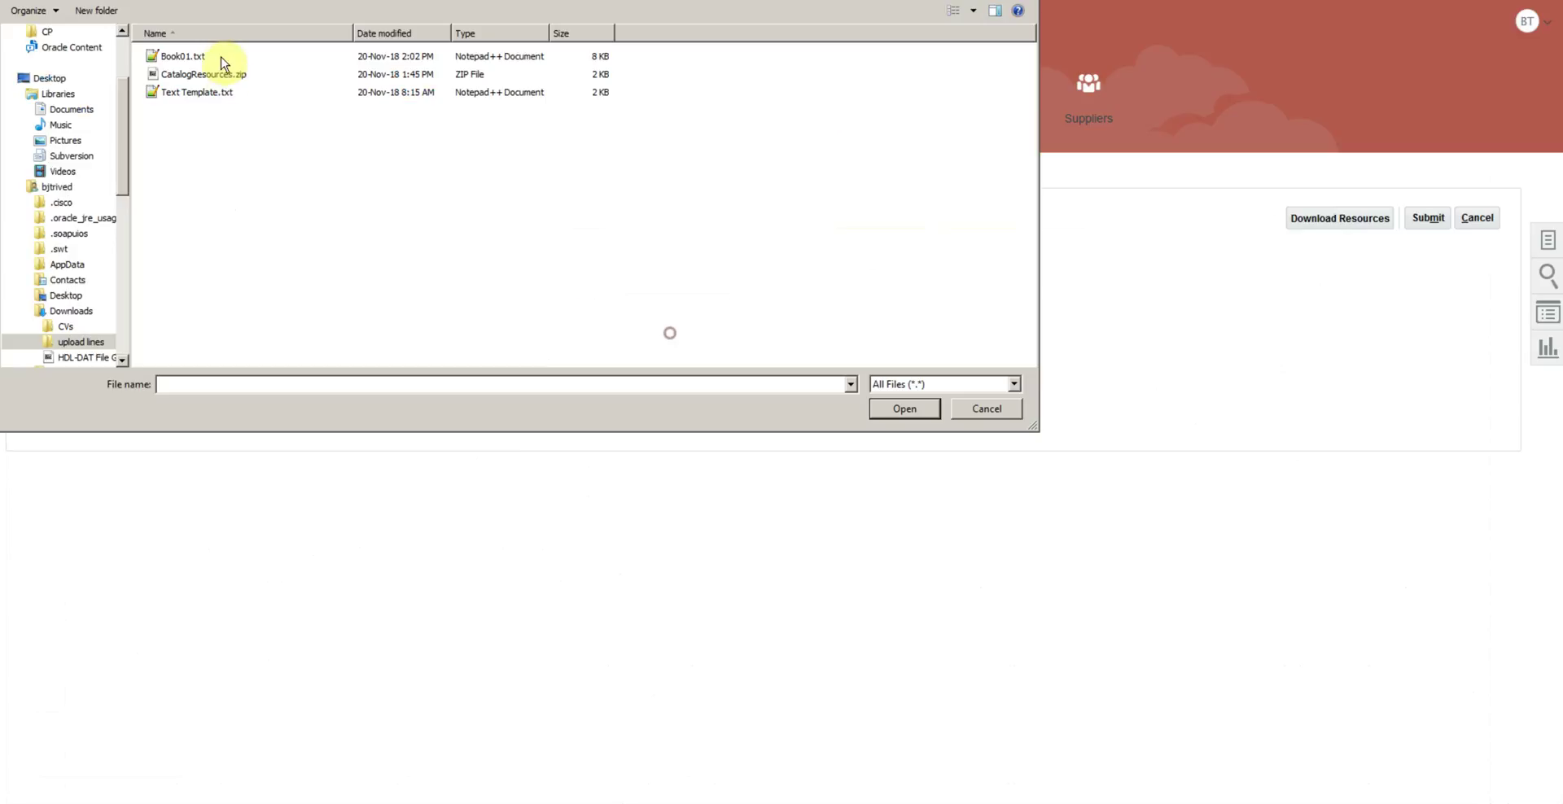
pyautogui.click(221, 59)
pyautogui.click(899, 409)
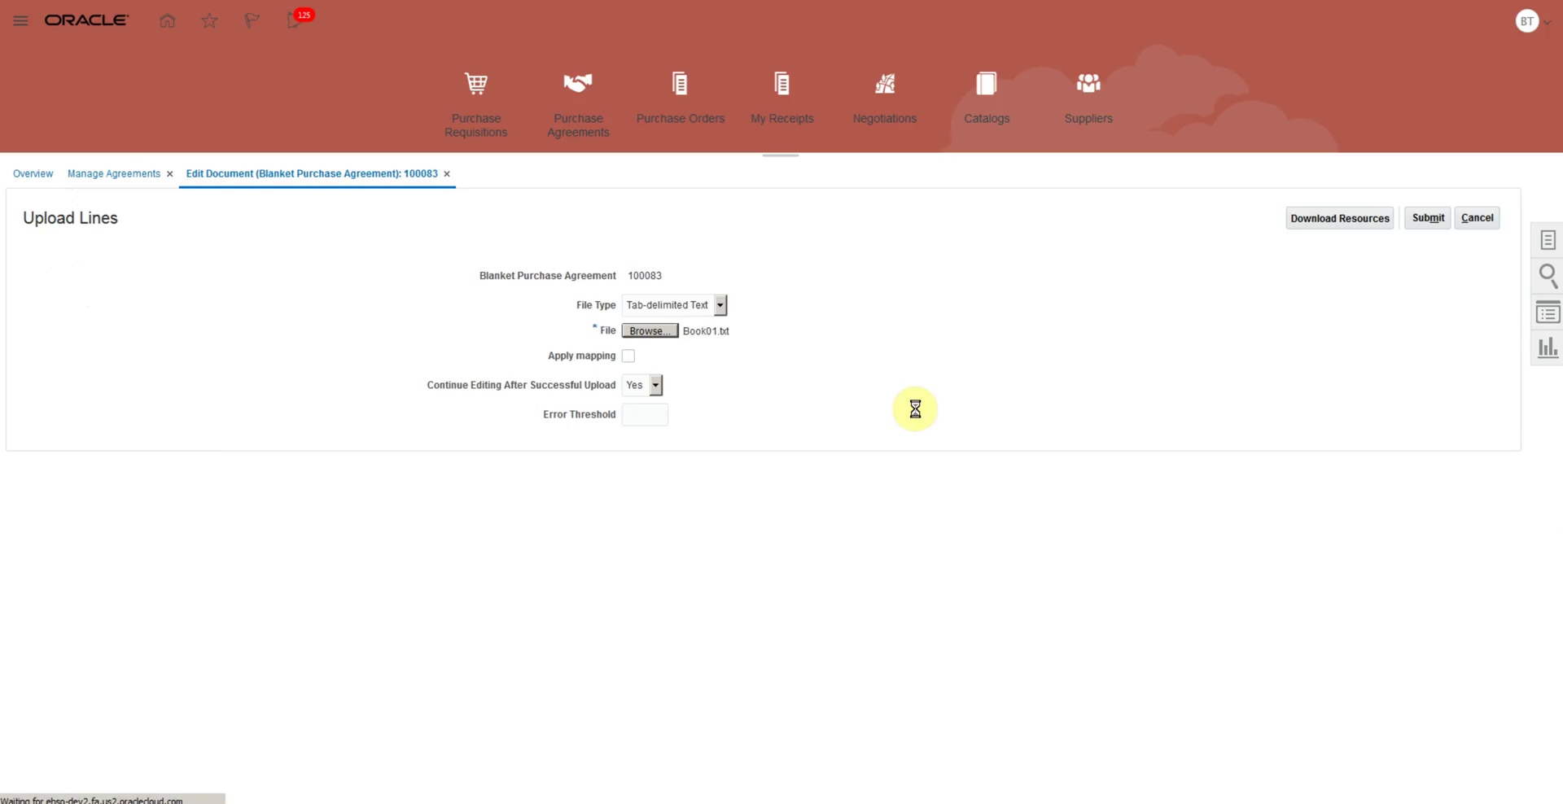
# Submit the line upload and acknowledge its confirmation, then find the same agreement by its agreement number and open it
pyautogui.click(1429, 222)
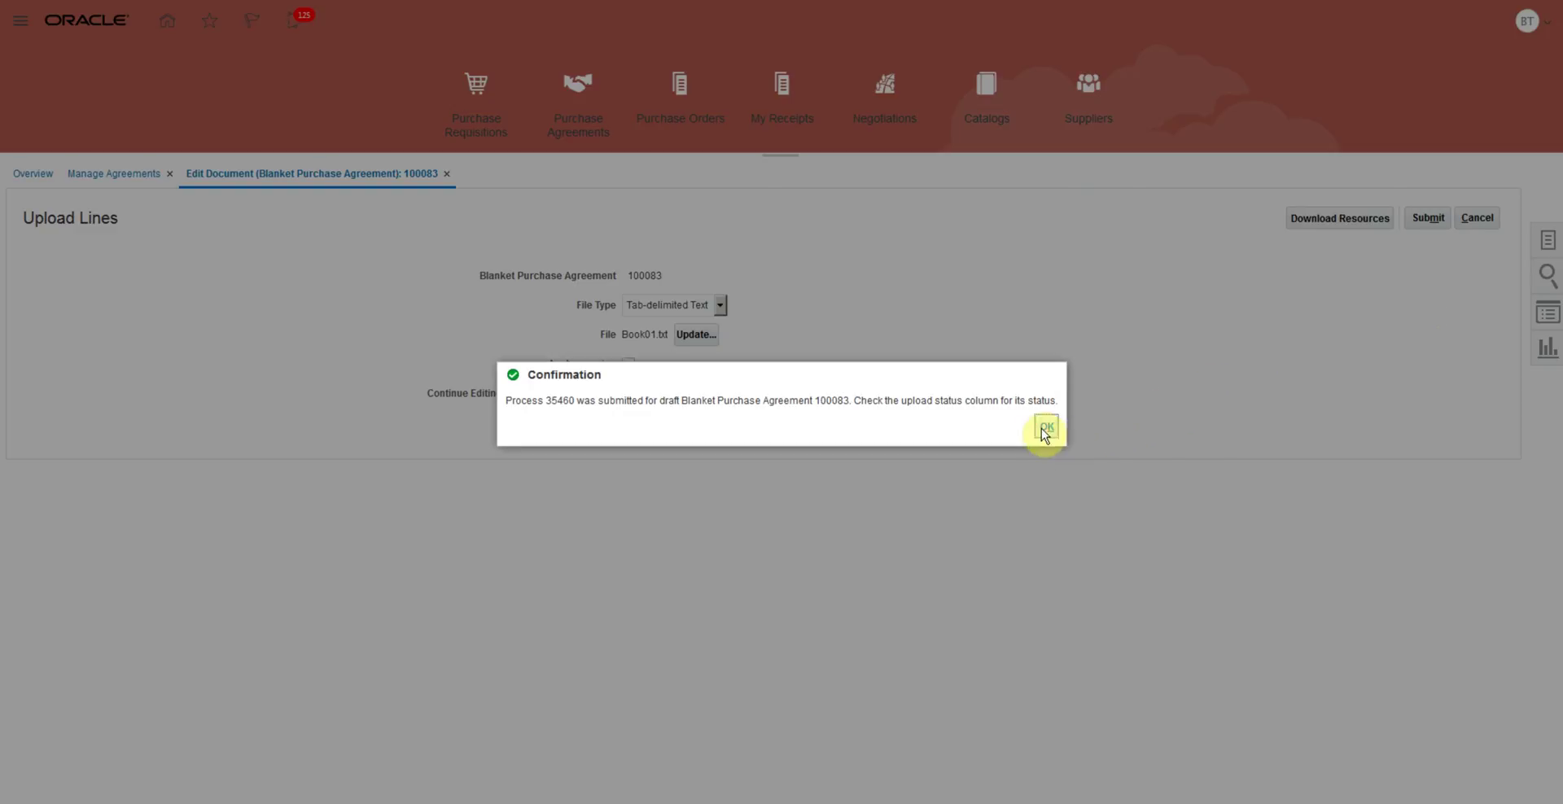
pyautogui.click(1045, 428)
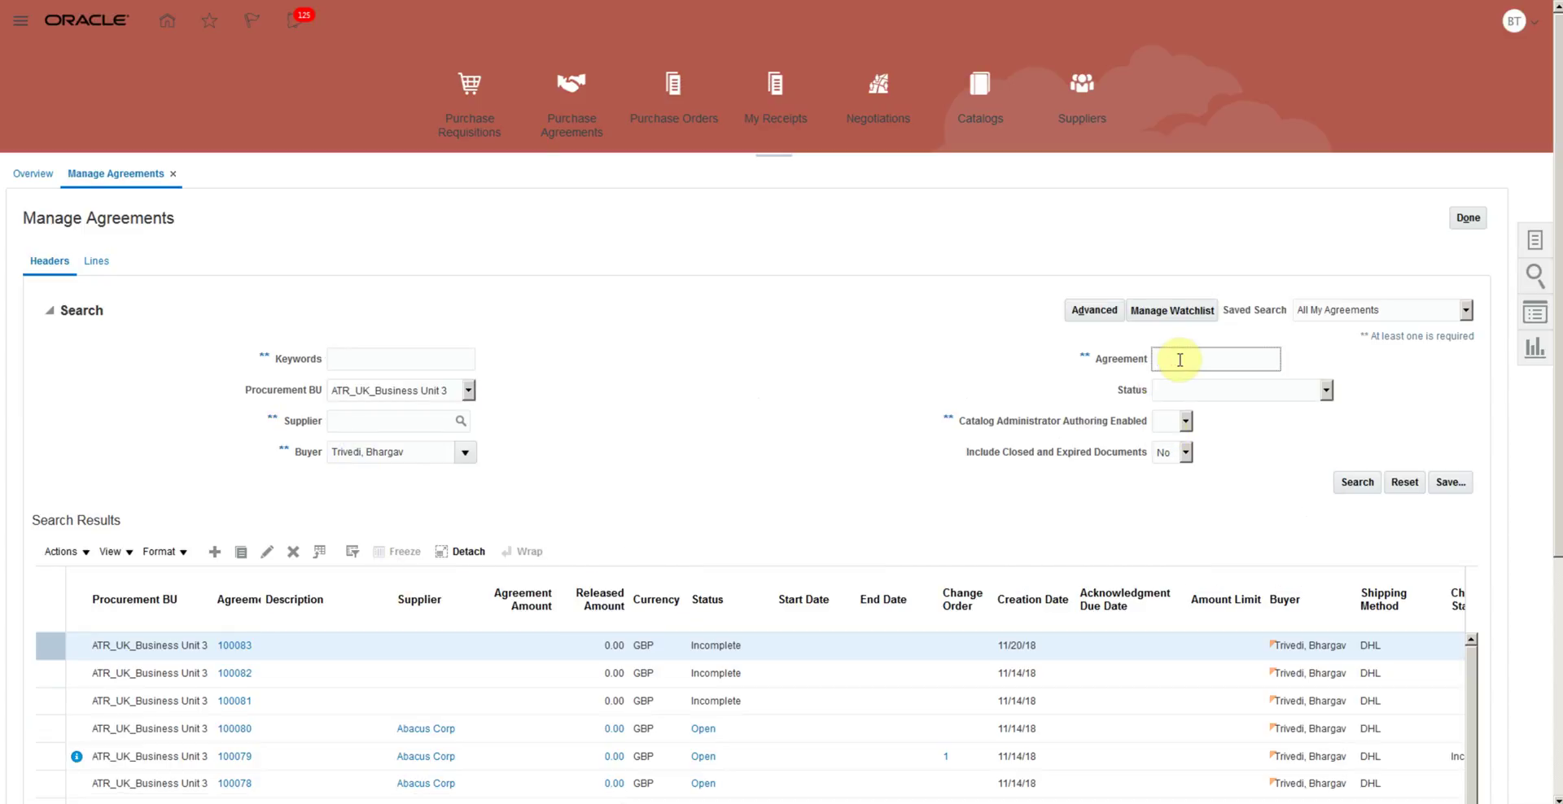
pyautogui.click(1361, 483)
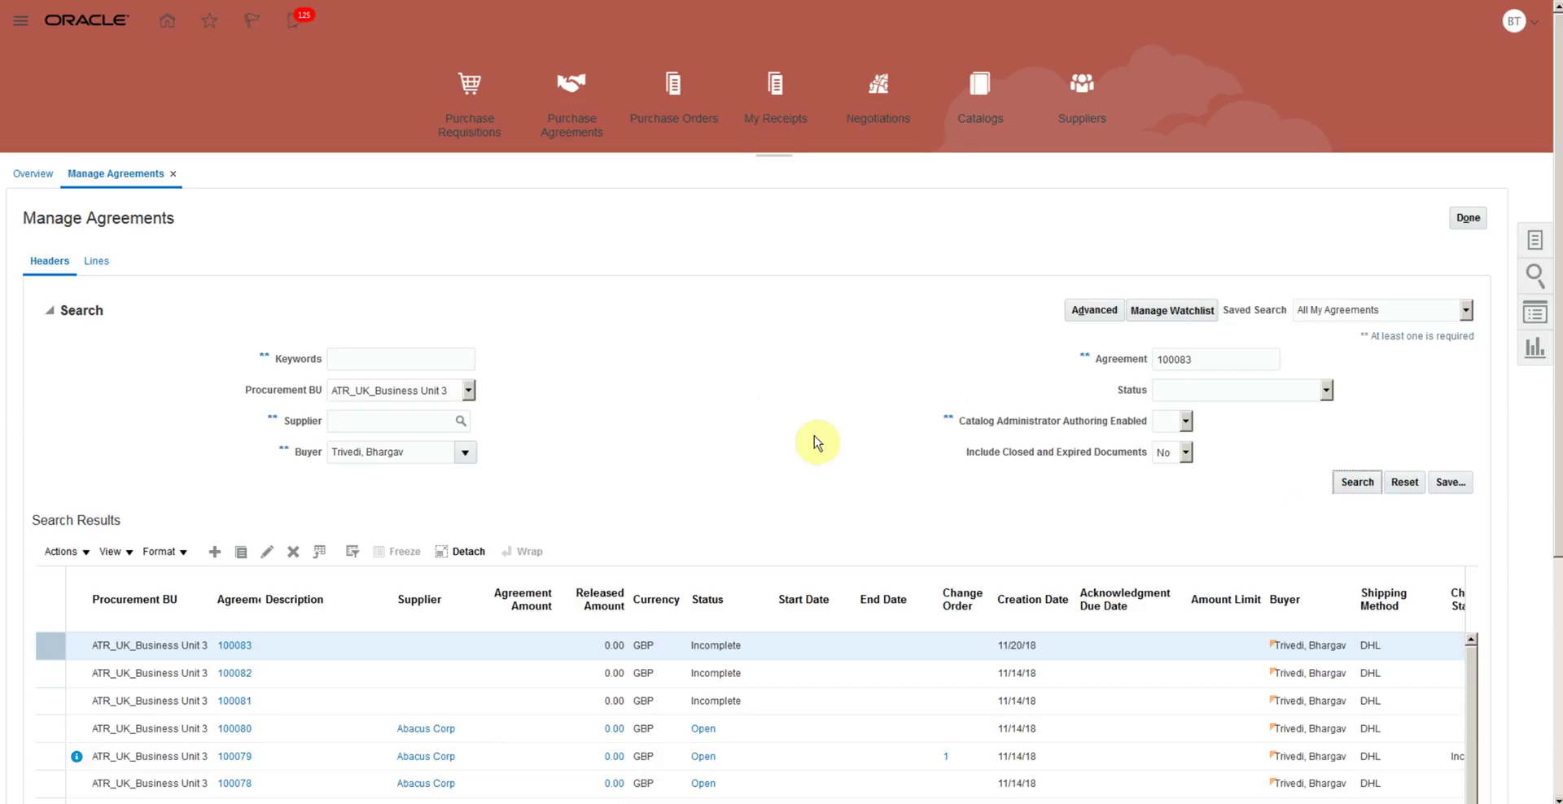
pyautogui.click(235, 476)
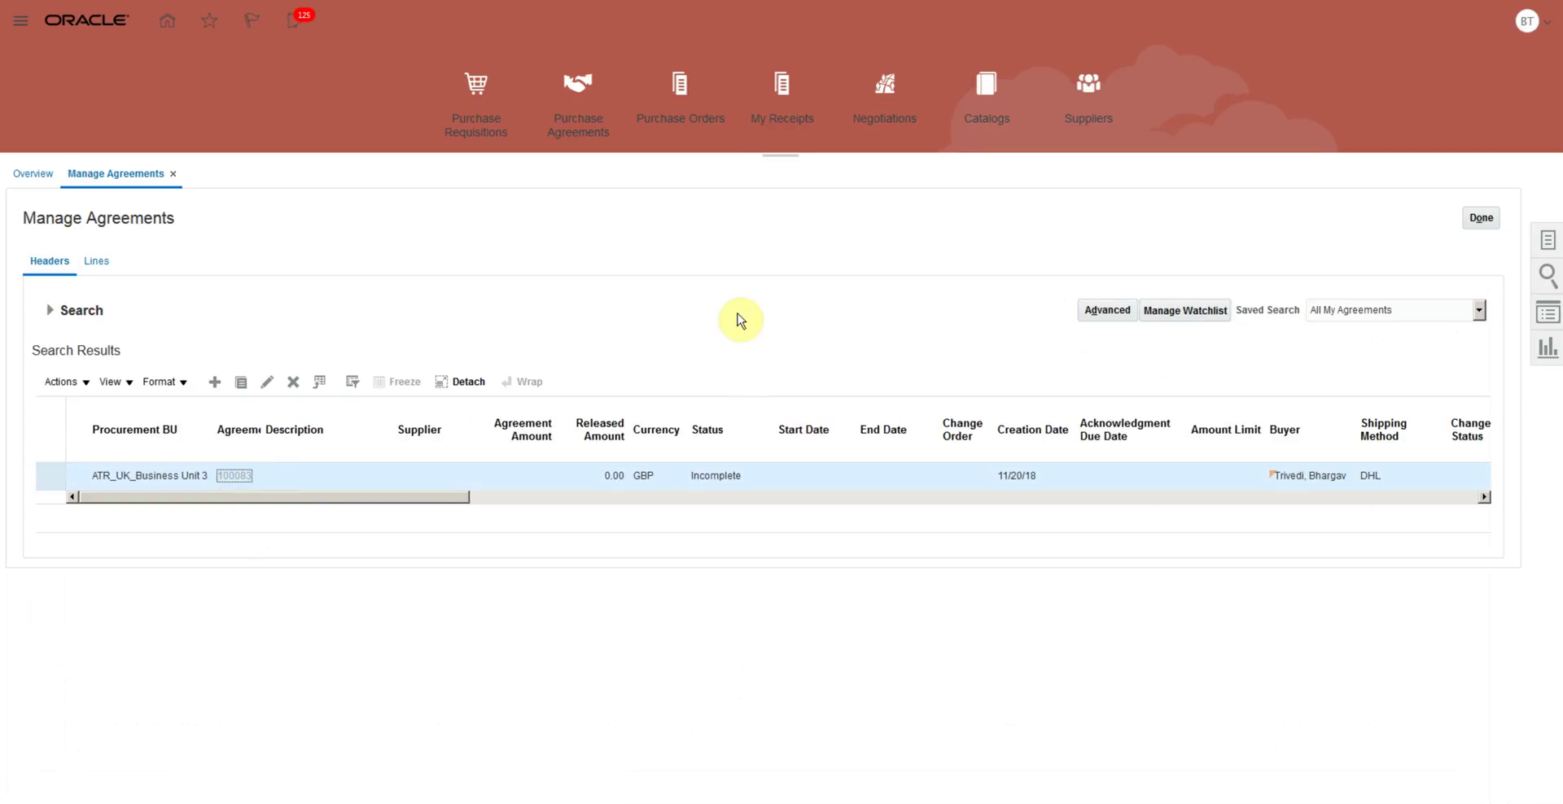
# Review the uploaded lines of the blanket purchase agreement across their columns, from description to released quantity
pyautogui.scroll(-4, 987, 393)
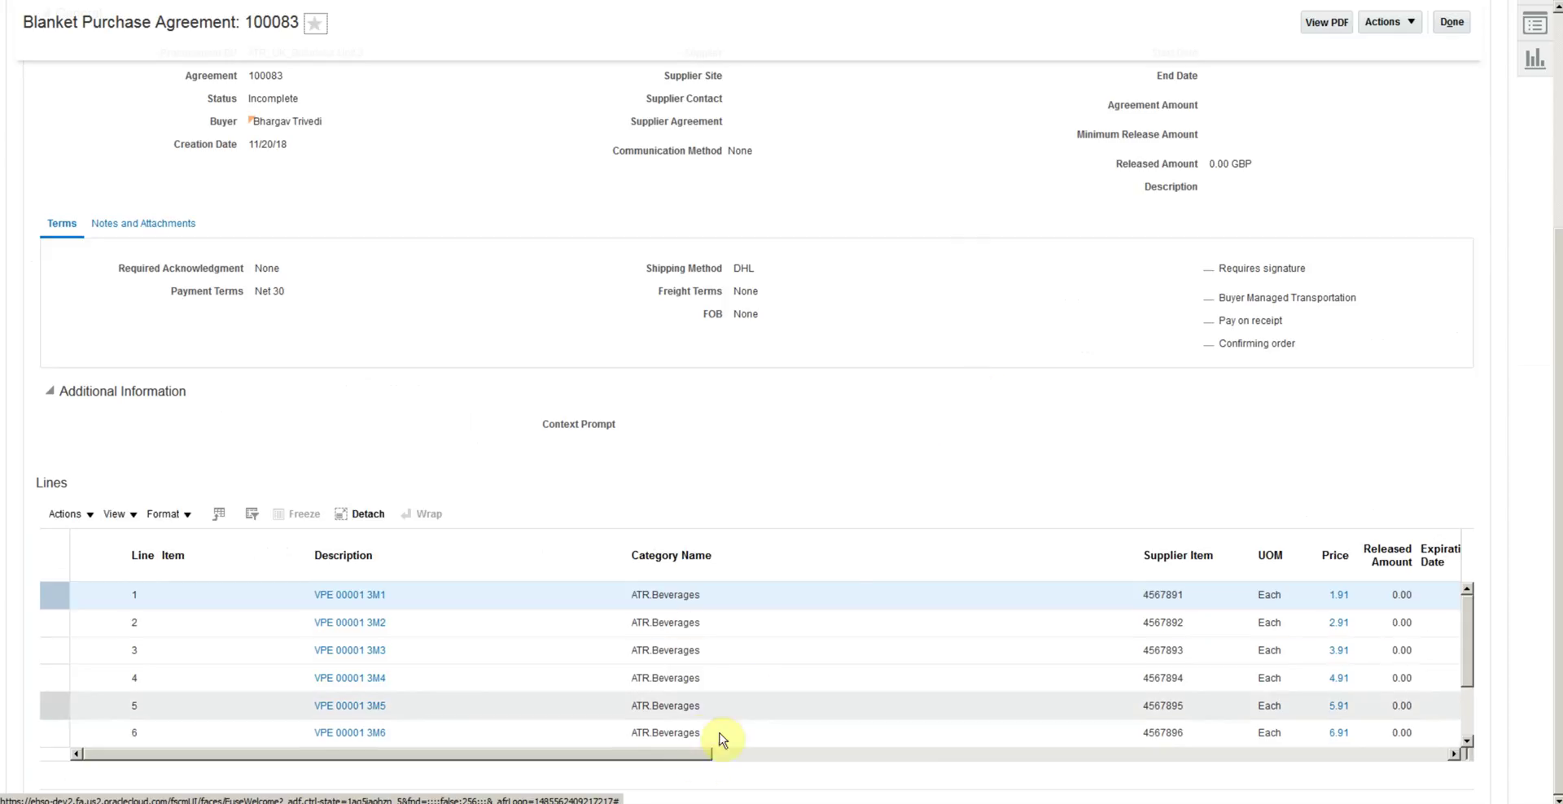
pyautogui.moveTo(694, 757); pyautogui.dragTo(1443, 802)
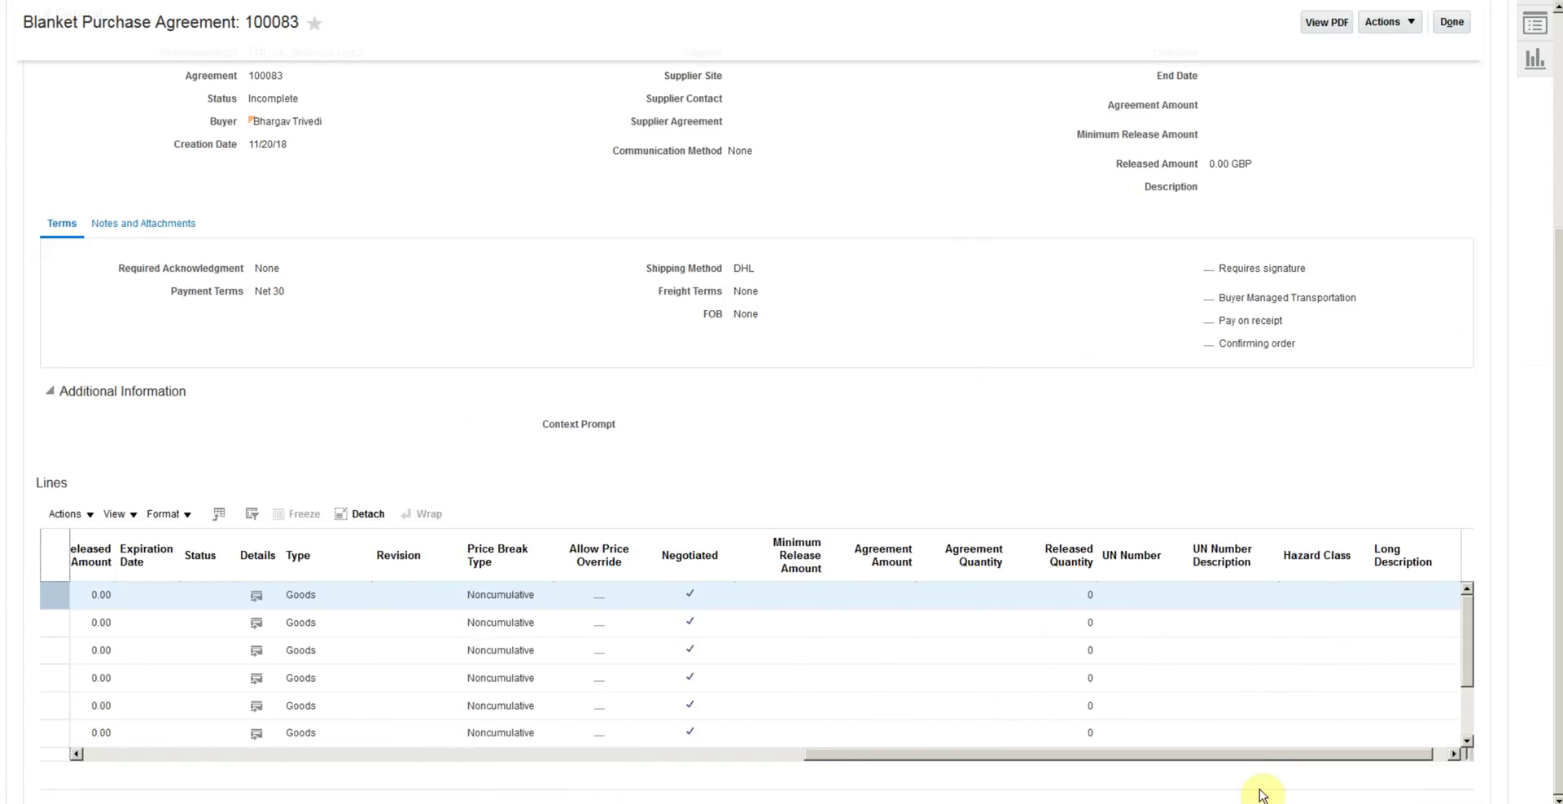
pyautogui.moveTo(1261, 795); pyautogui.dragTo(1105, 802)
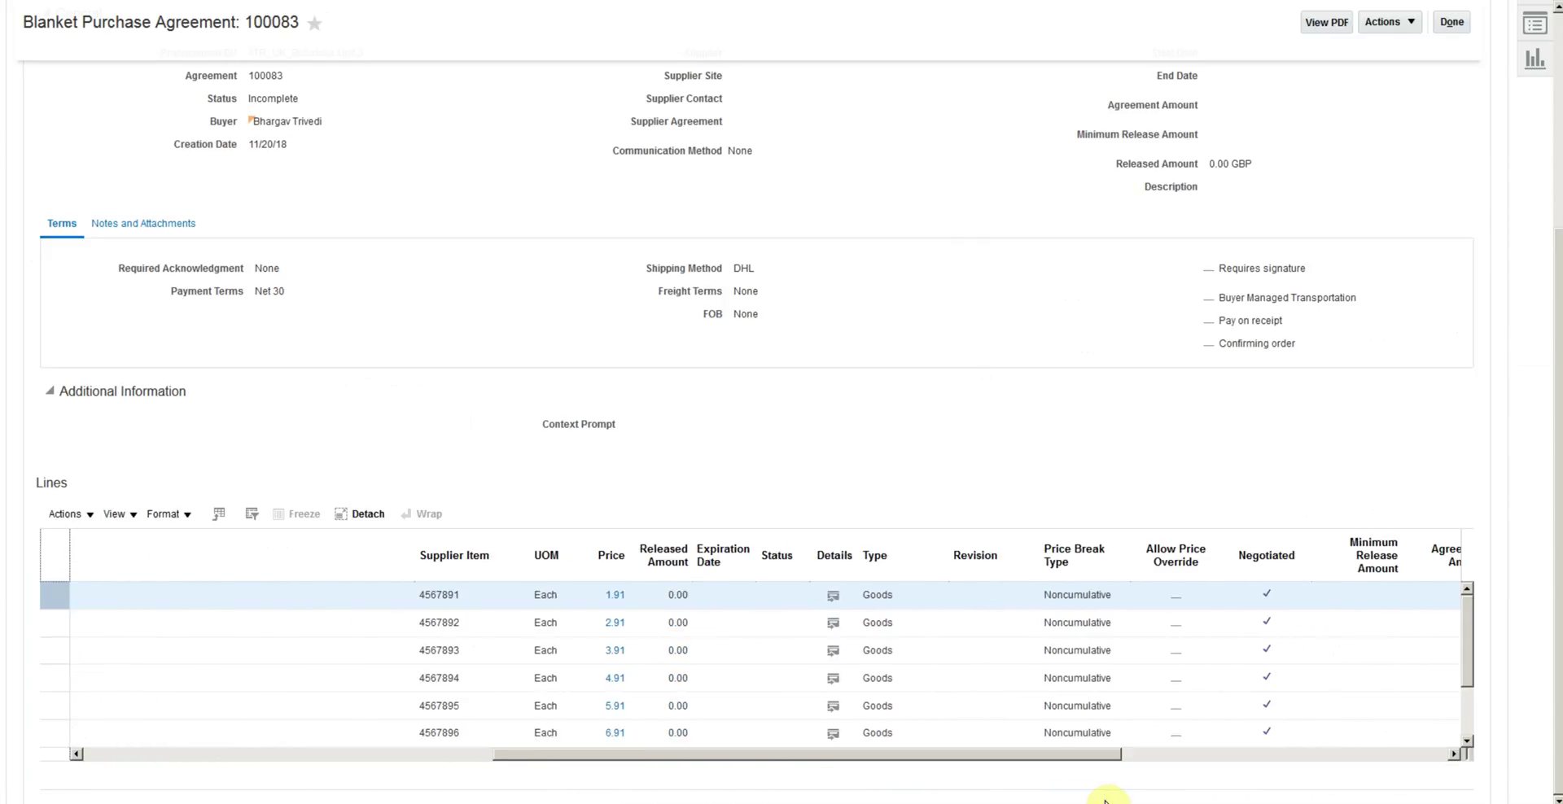
# Examine line 1's details, including description, category, price and item attributes such as Image URL, advance to line 2, and return to the agreement
pyautogui.click(833, 595)
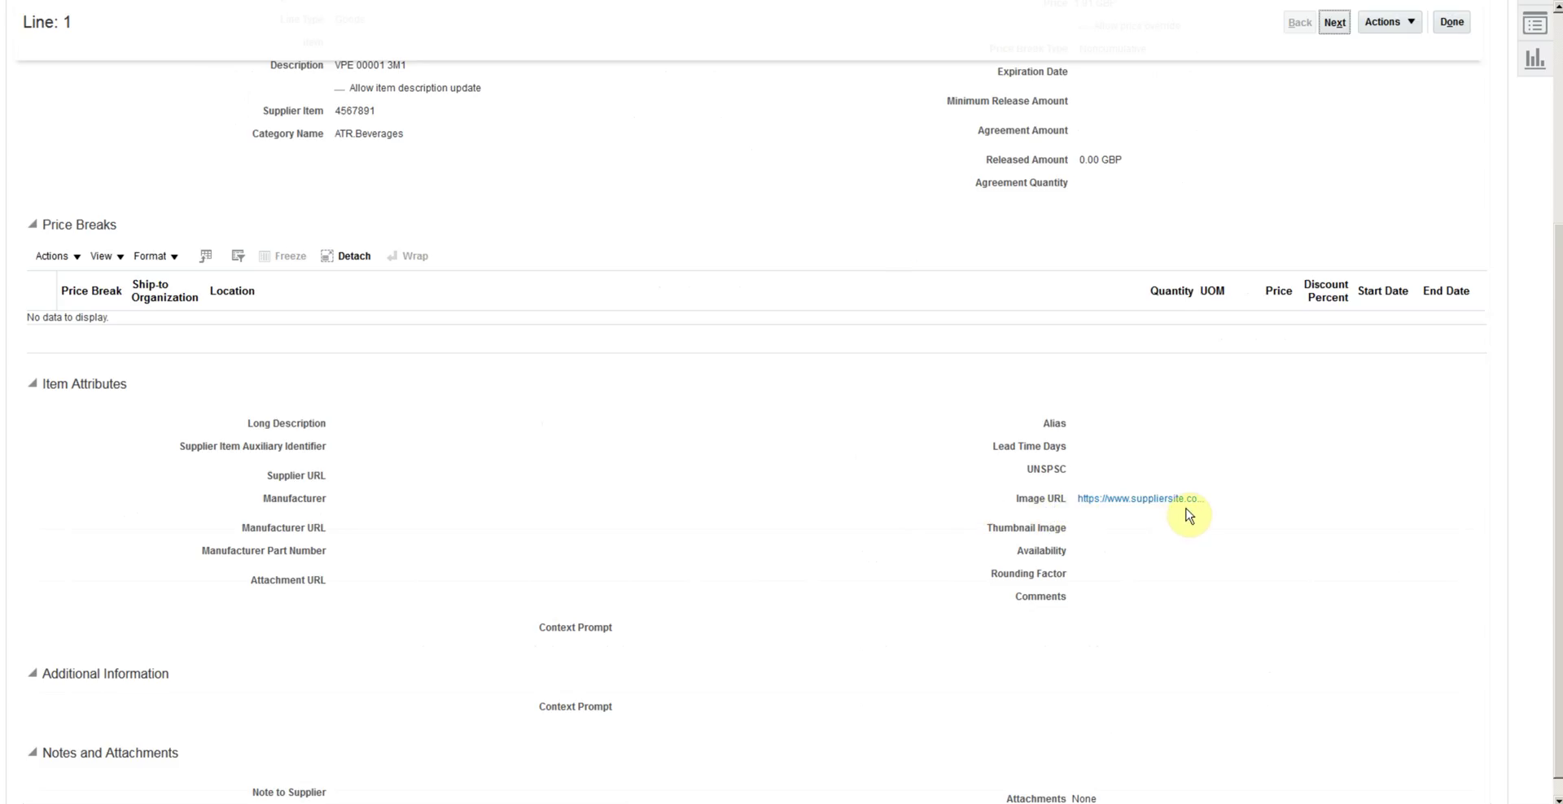
pyautogui.scroll(4, 1050, 407)
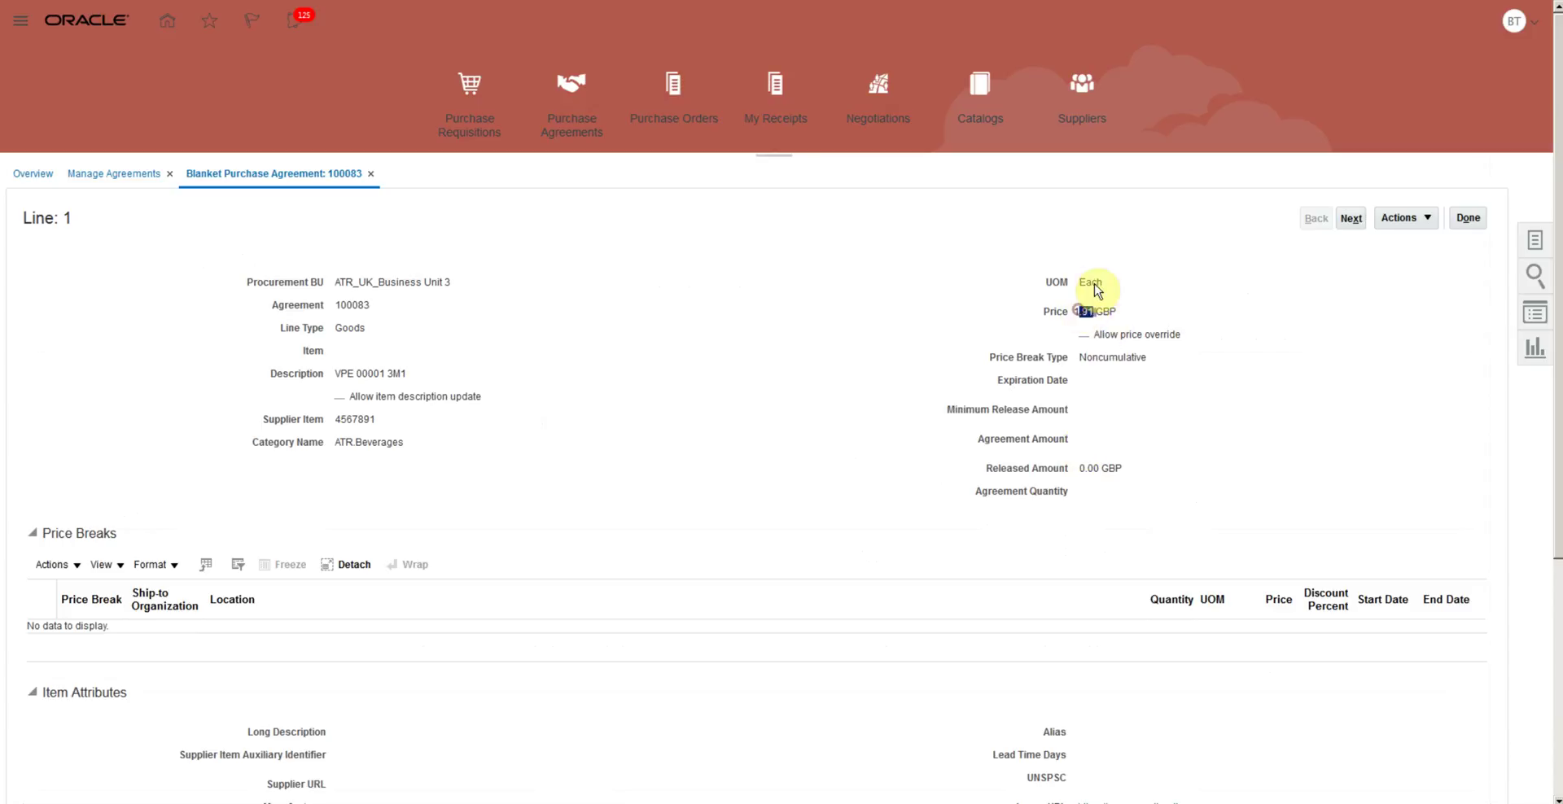
pyautogui.moveTo(347, 375); pyautogui.dragTo(453, 394)
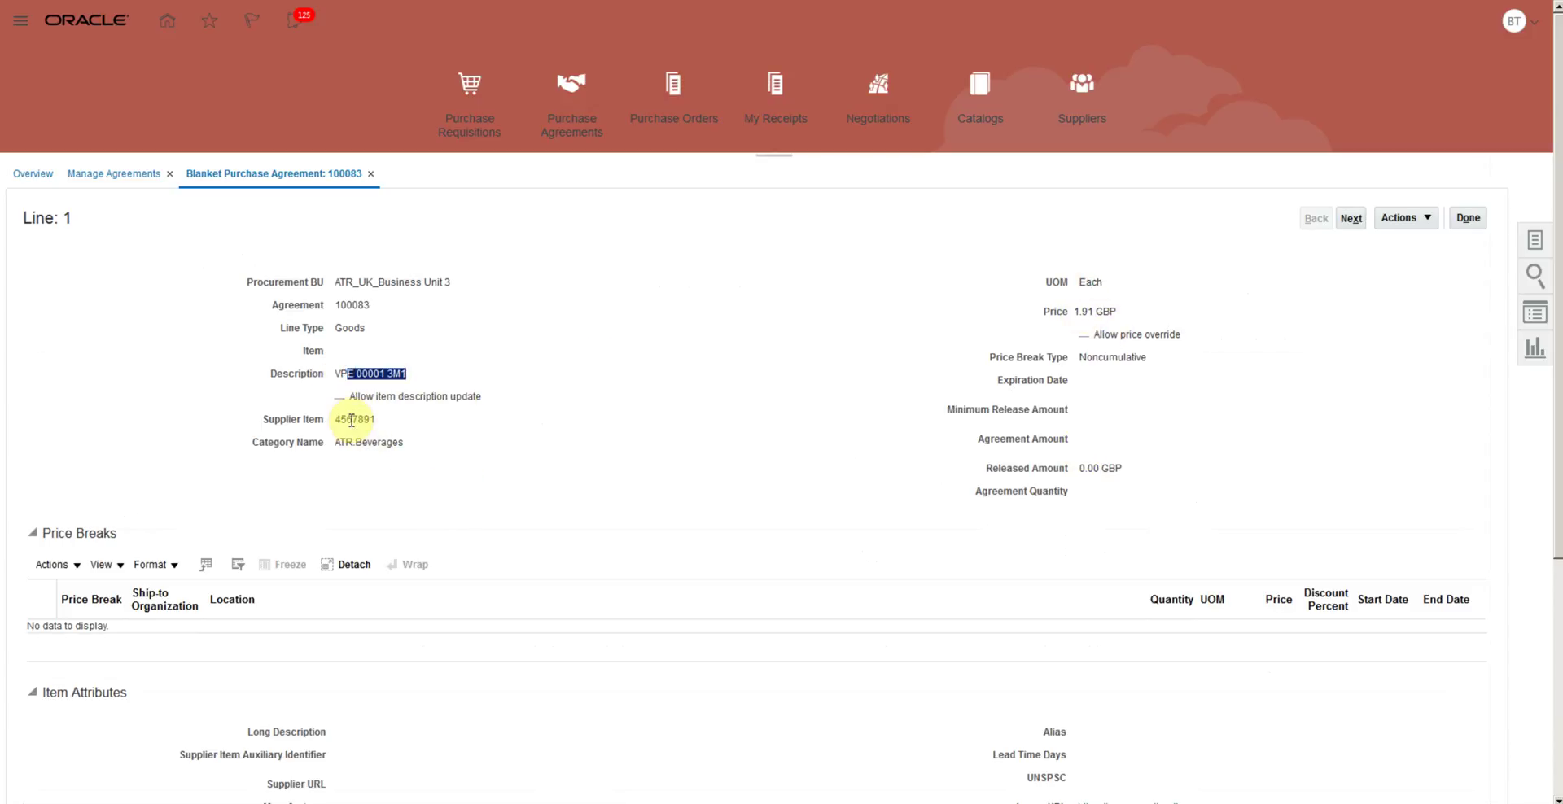
pyautogui.moveTo(340, 443); pyautogui.dragTo(447, 456)
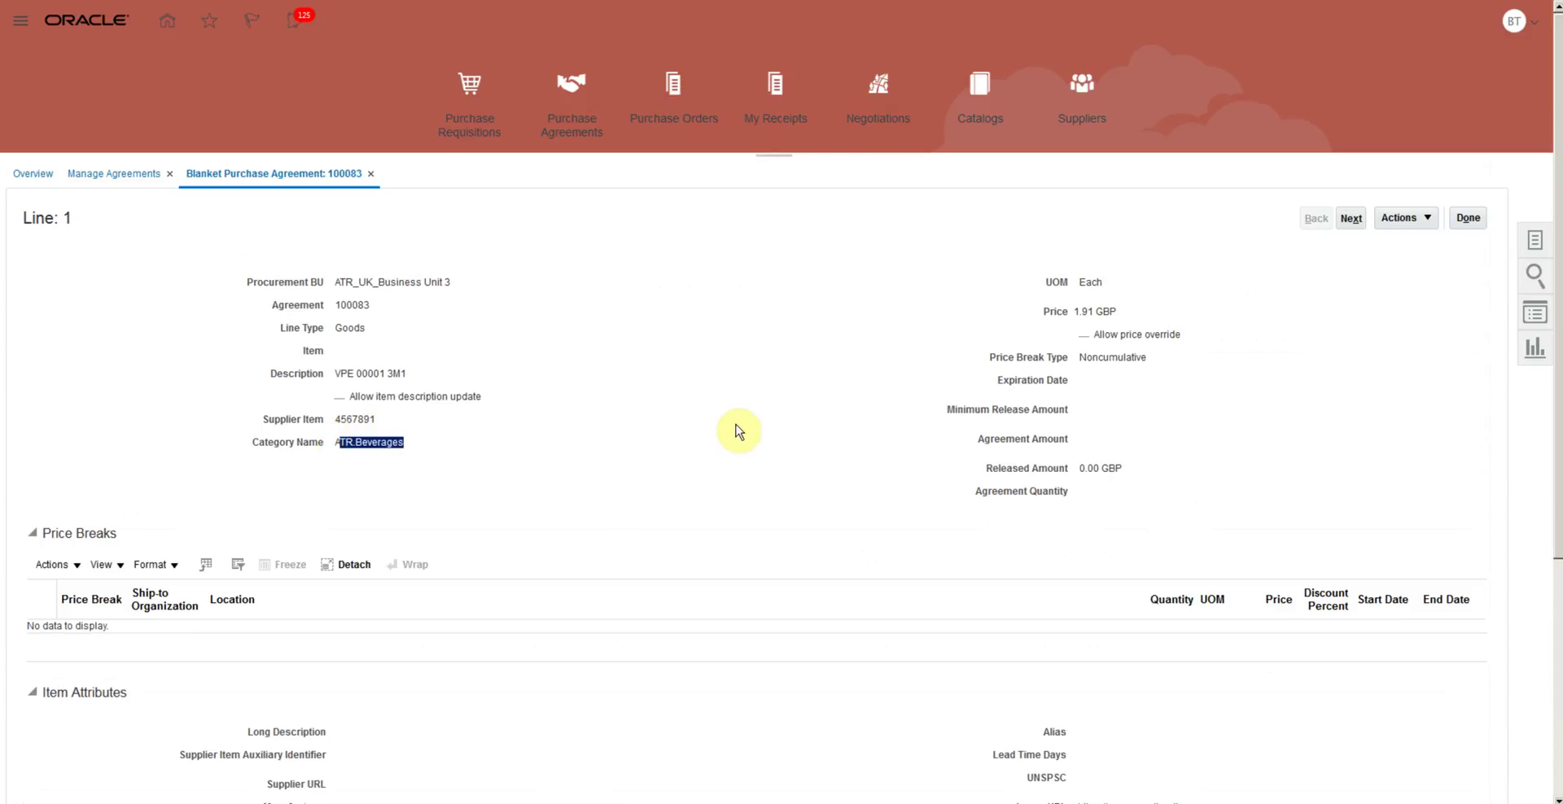
pyautogui.scroll(-4, 742, 427)
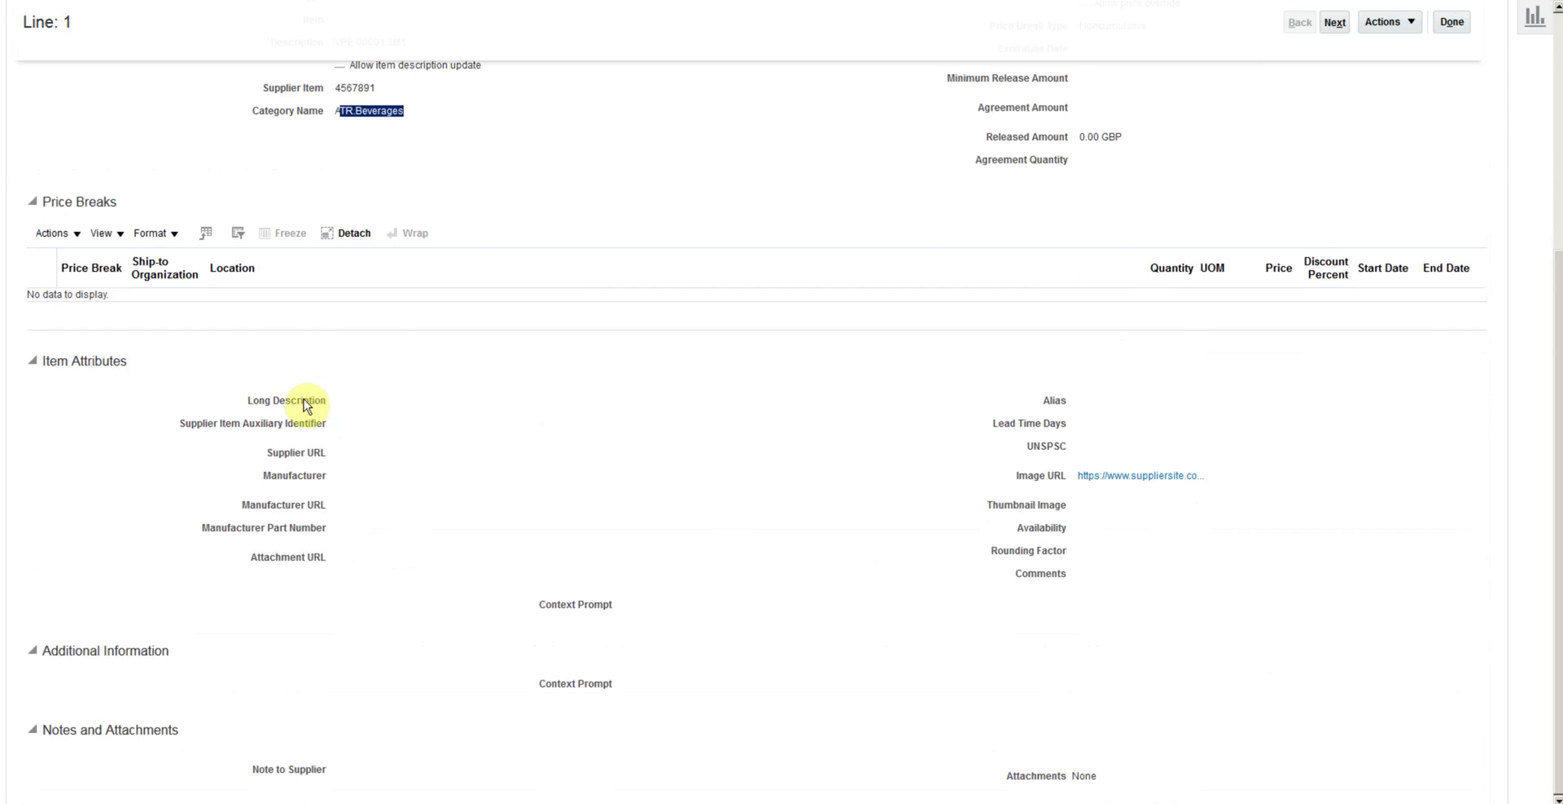
pyautogui.moveTo(307, 405); pyautogui.dragTo(307, 554)
pyautogui.click(379, 558)
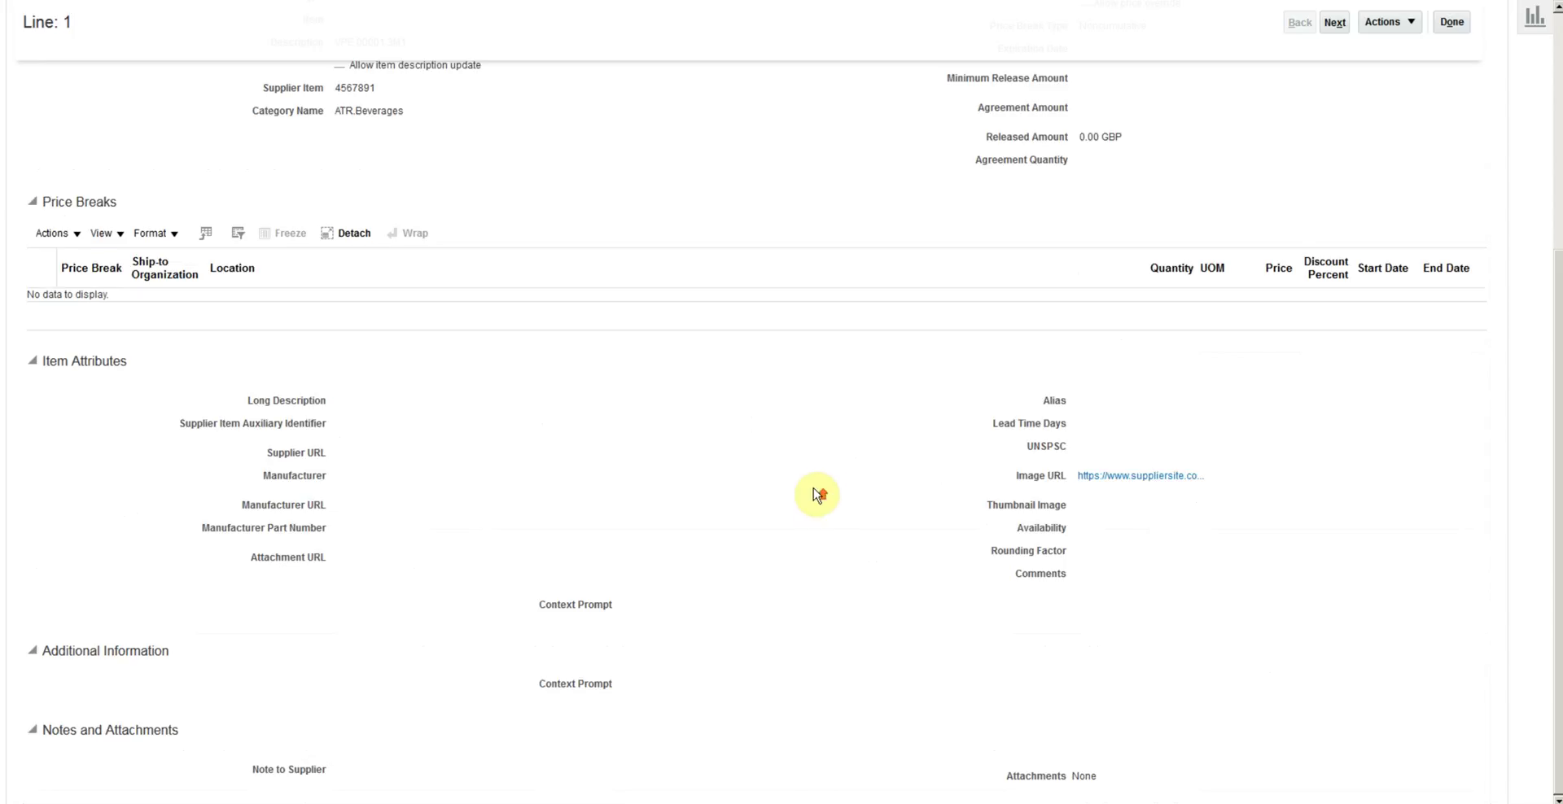
pyautogui.scroll(4, 816, 494)
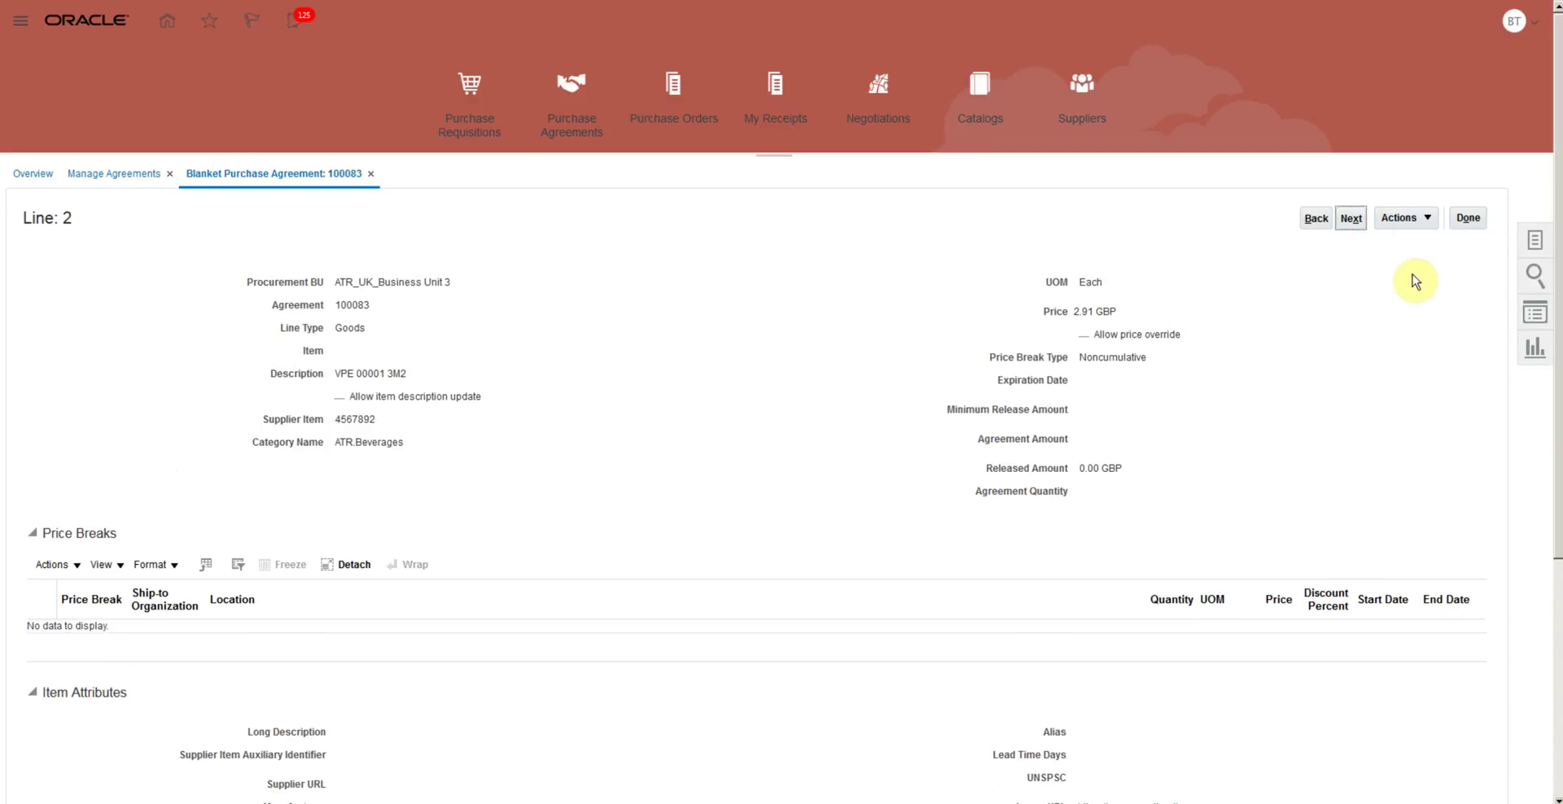
pyautogui.click(1468, 217)
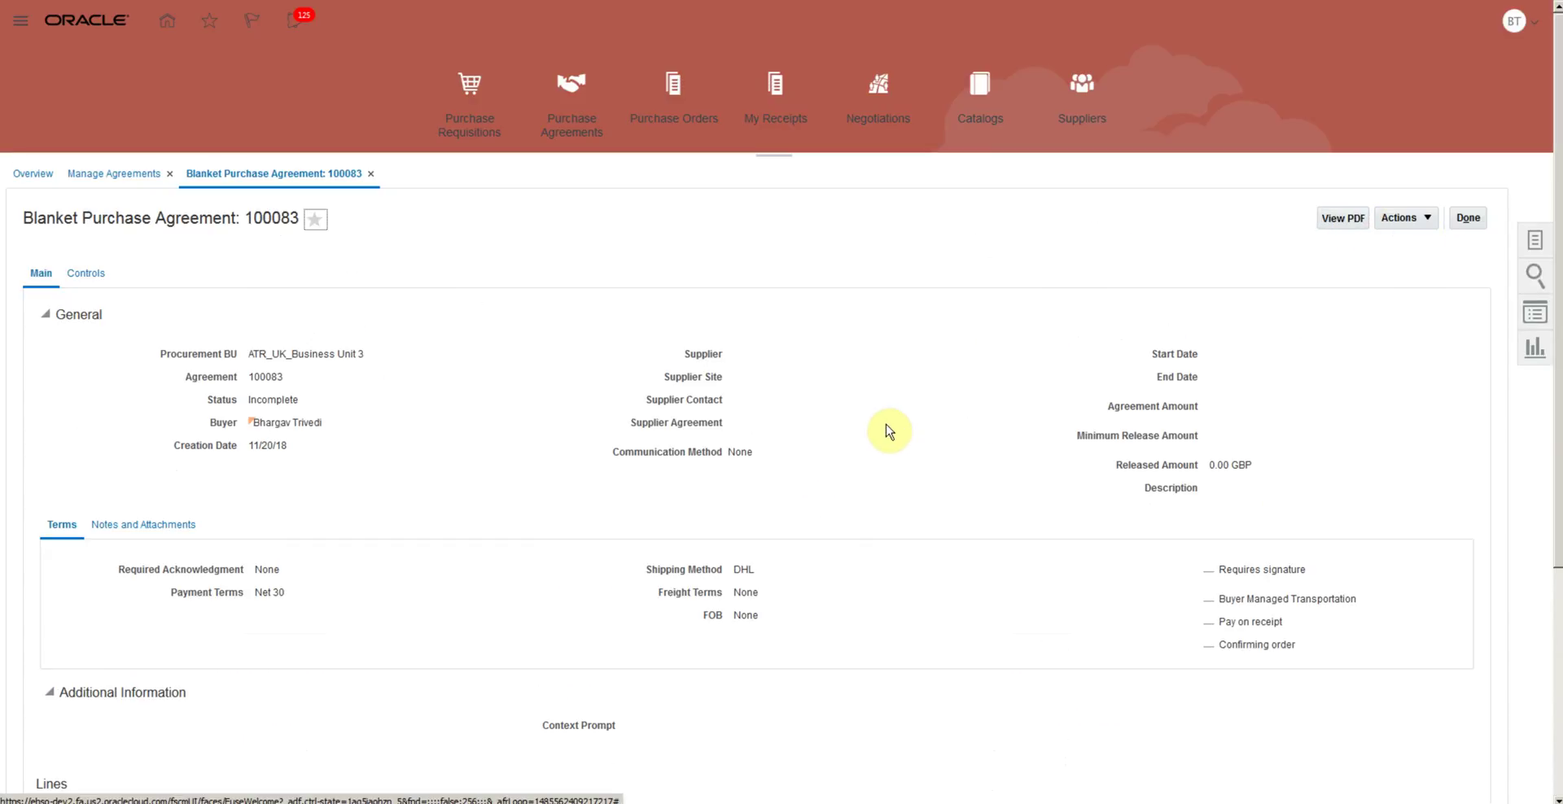